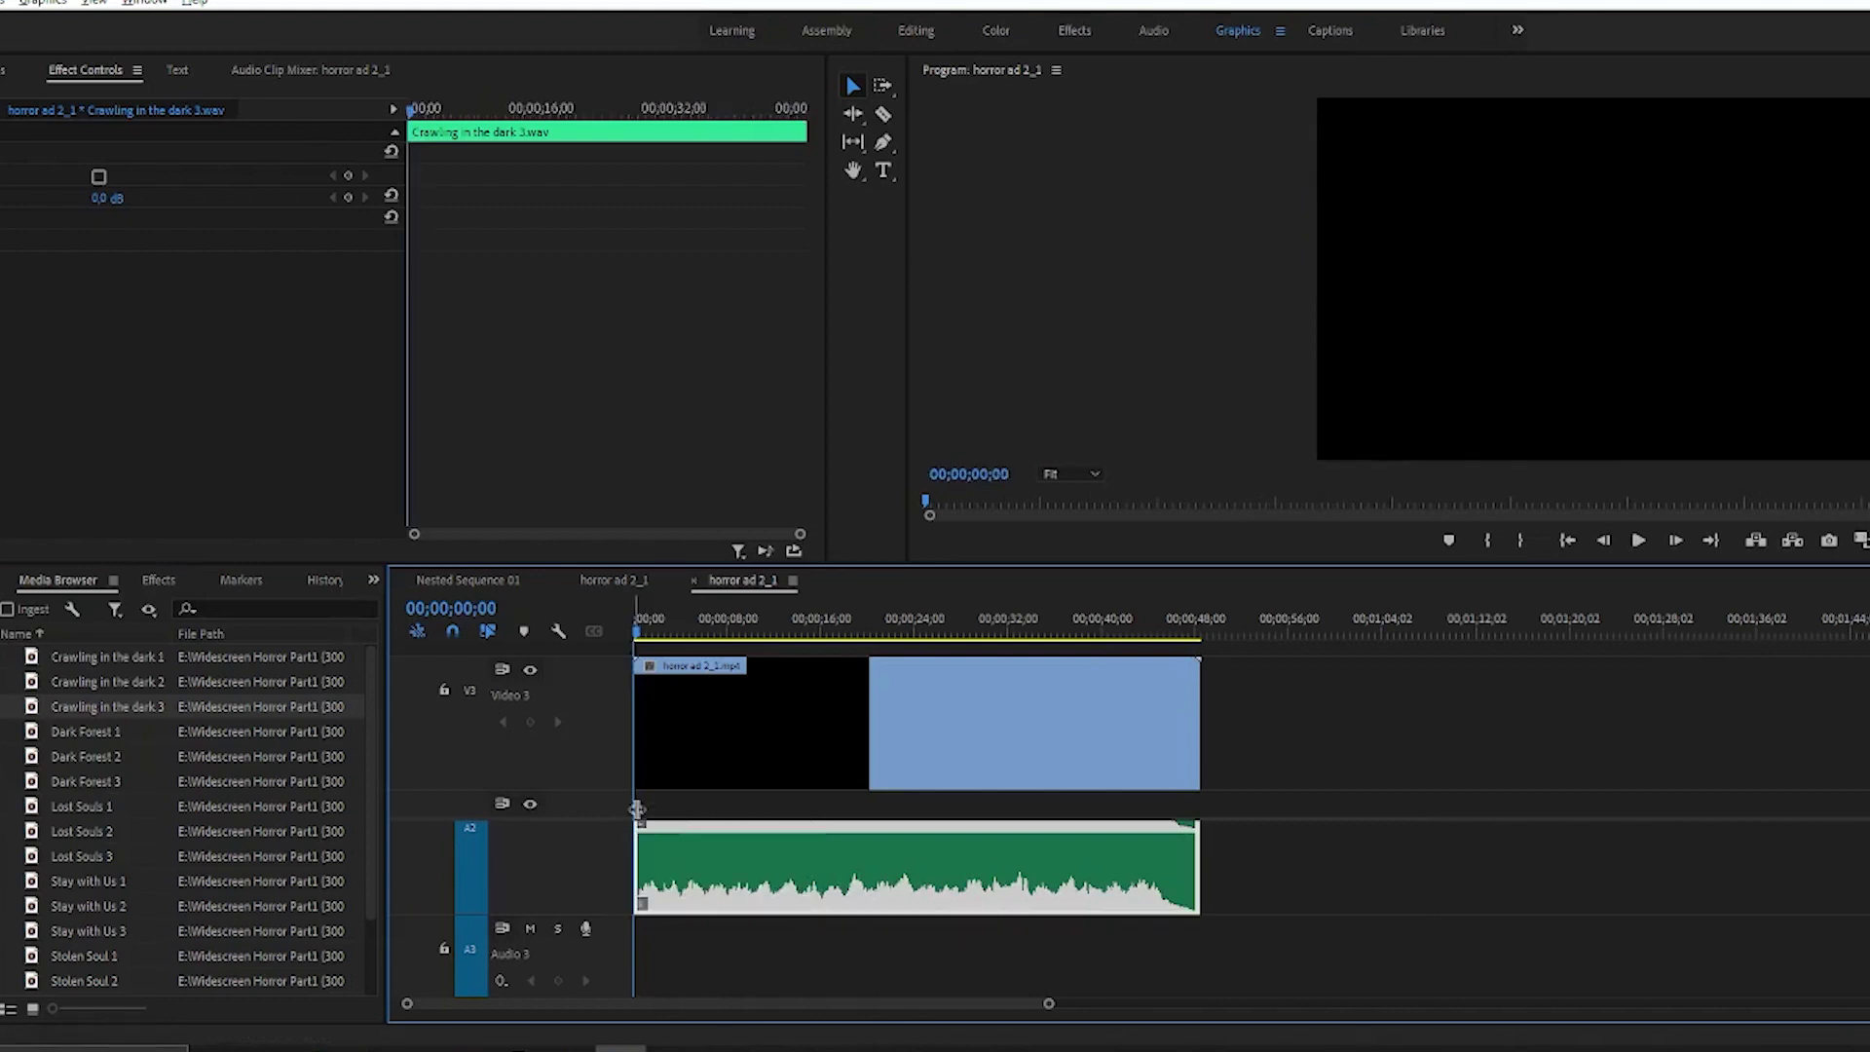
Play the opening of the sequence to hear the Crawling in the dark 3 ambience, return to the start and deselect the clip.
{"action": "left_click", "coordinate": [1639, 540]}
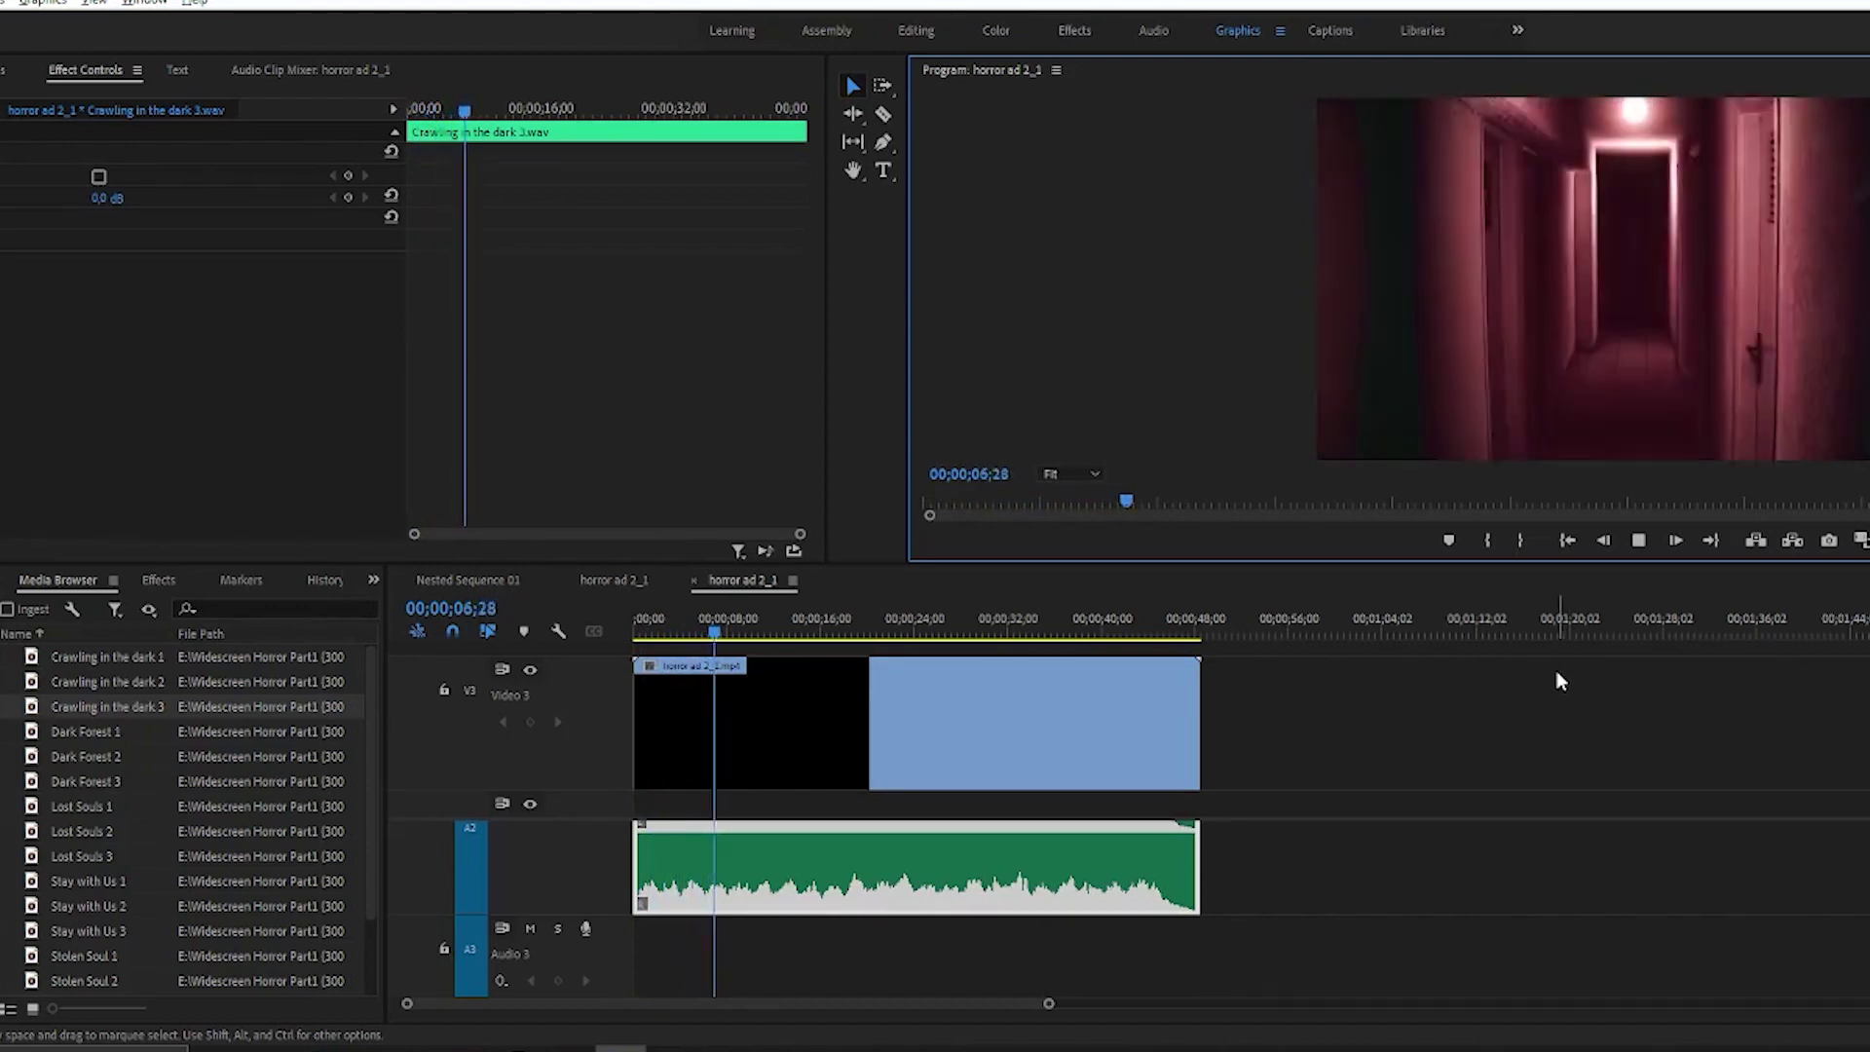
{"action": "key", "text": "space"}
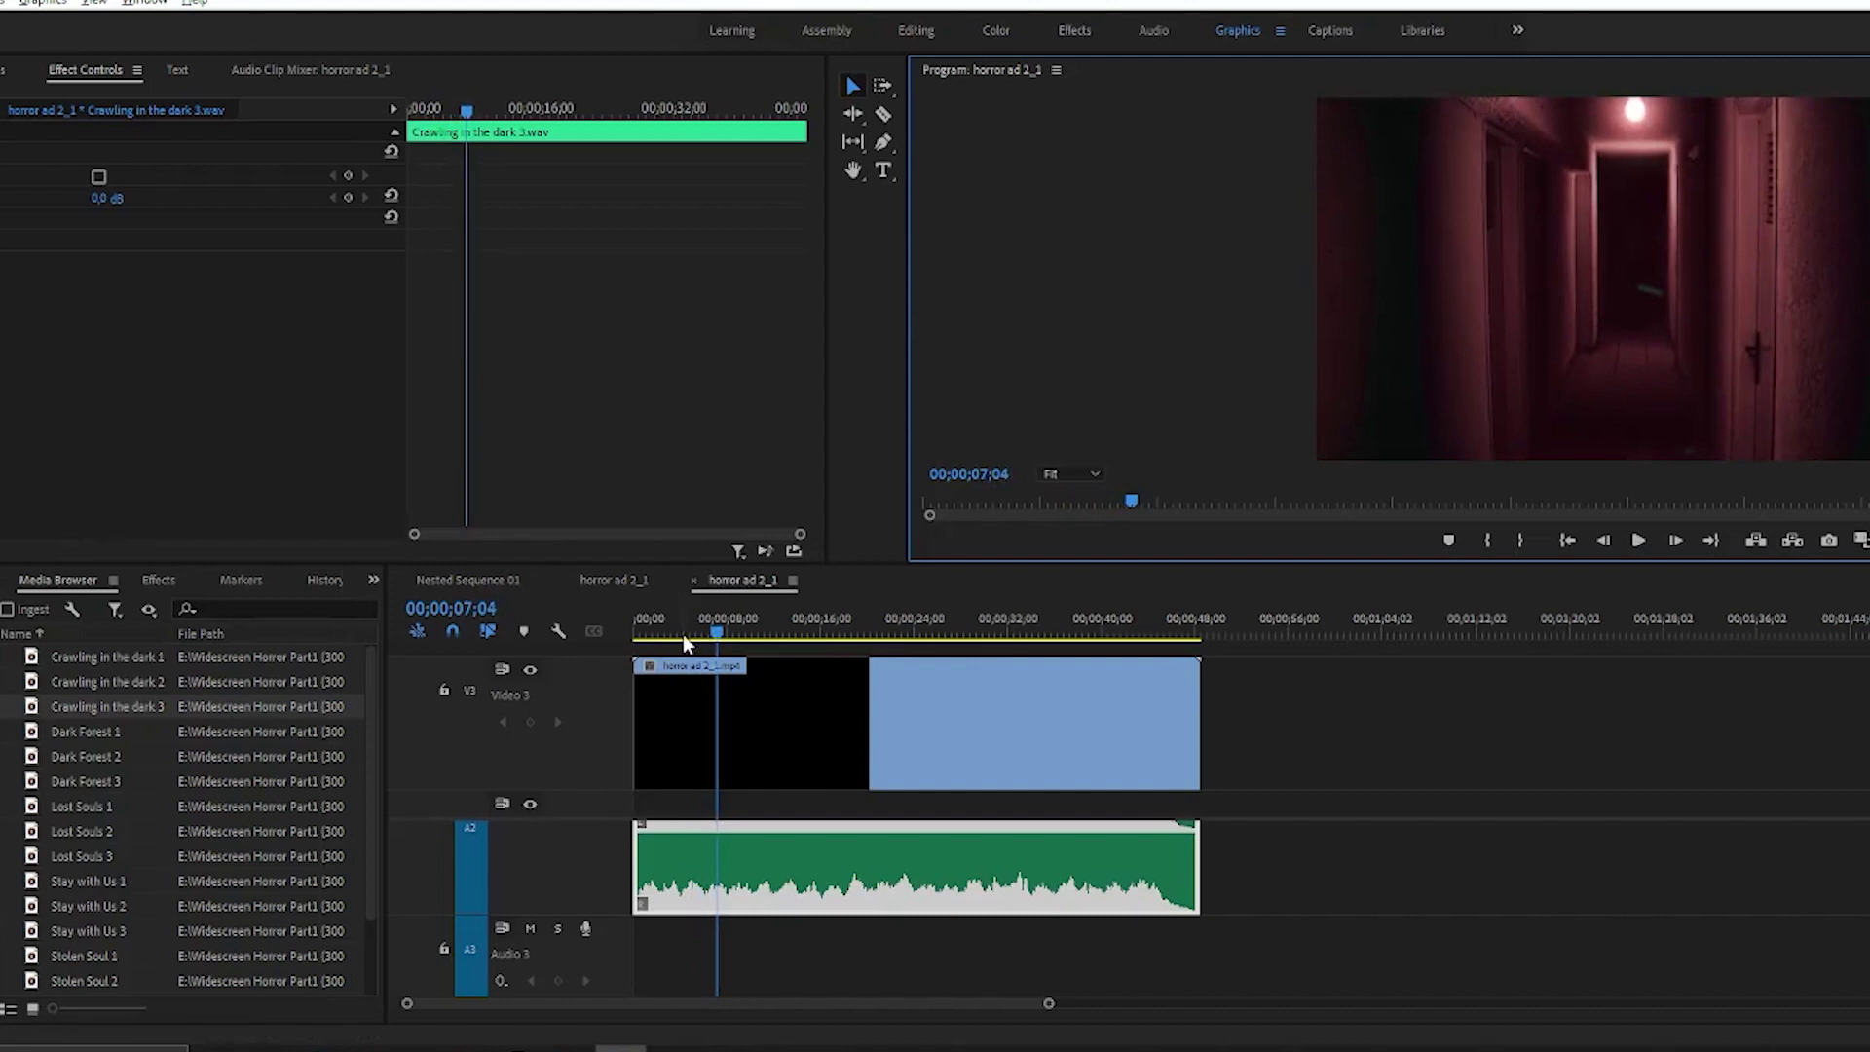
{"action": "key", "text": "Home"}
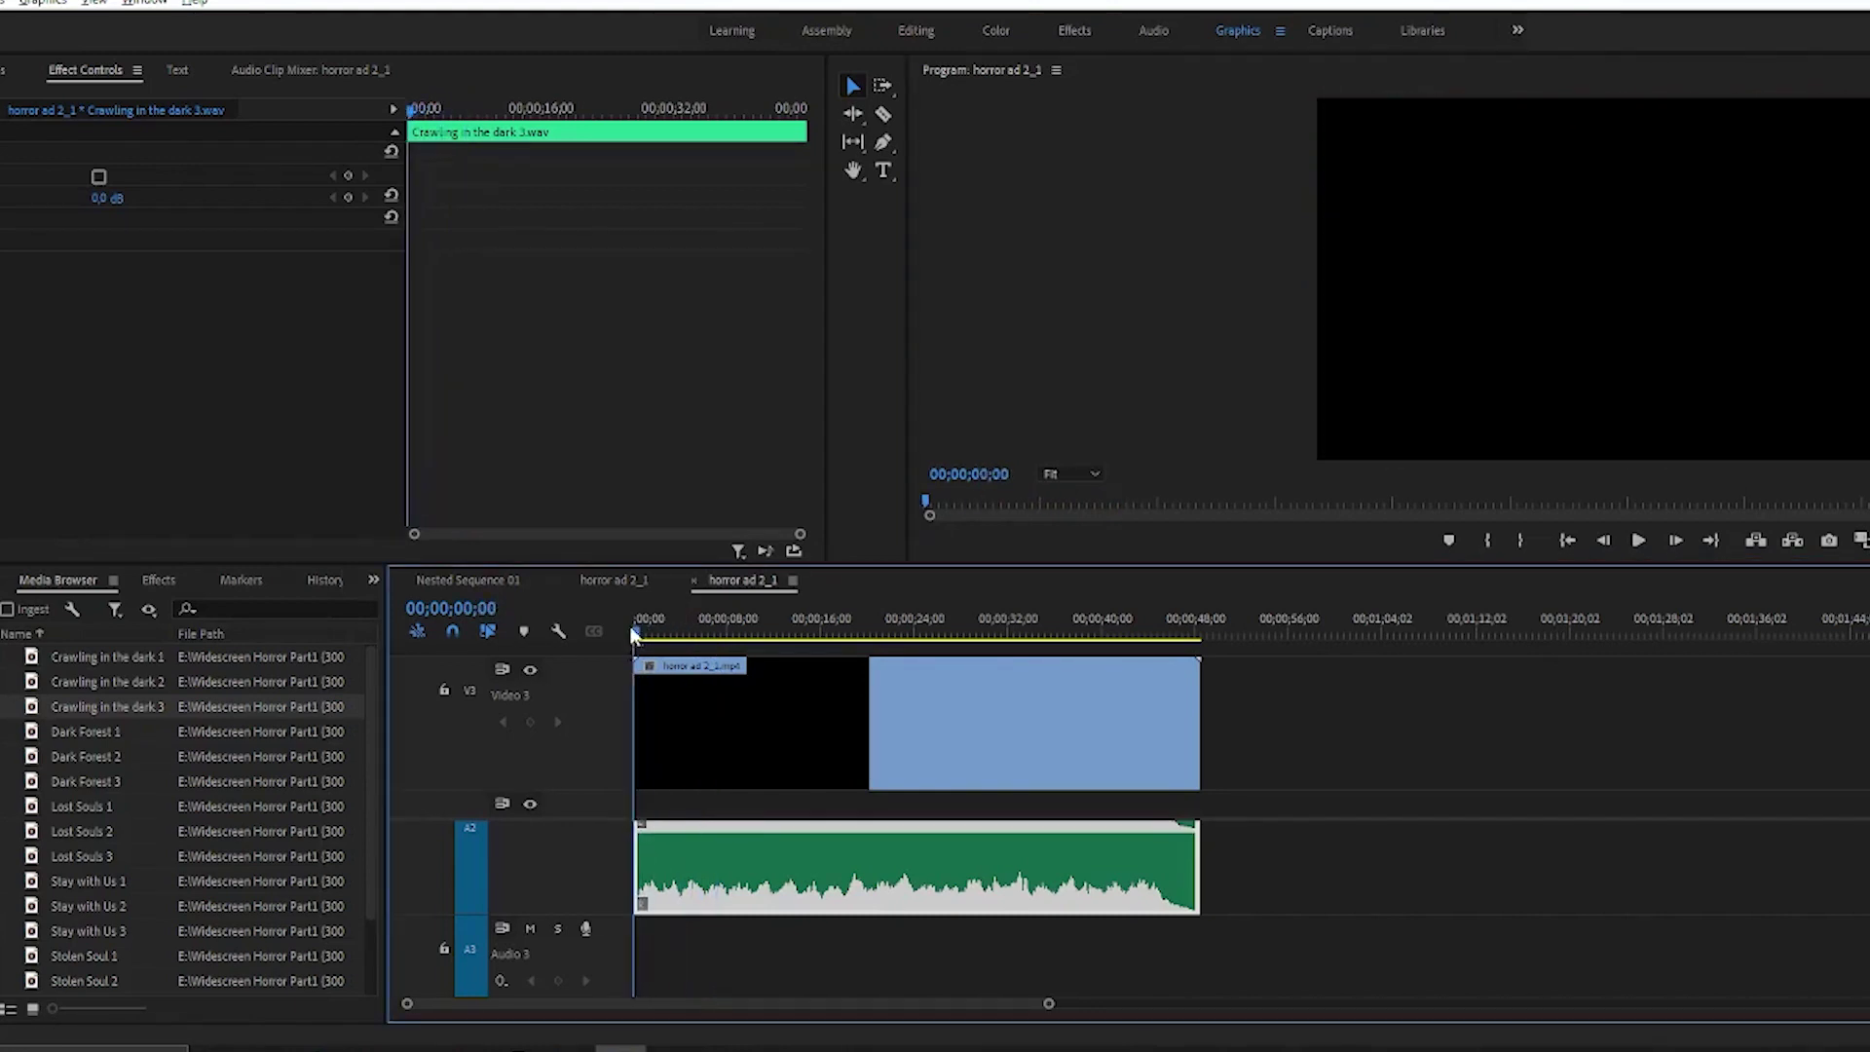
{"action": "left_click", "coordinate": [1257, 855]}
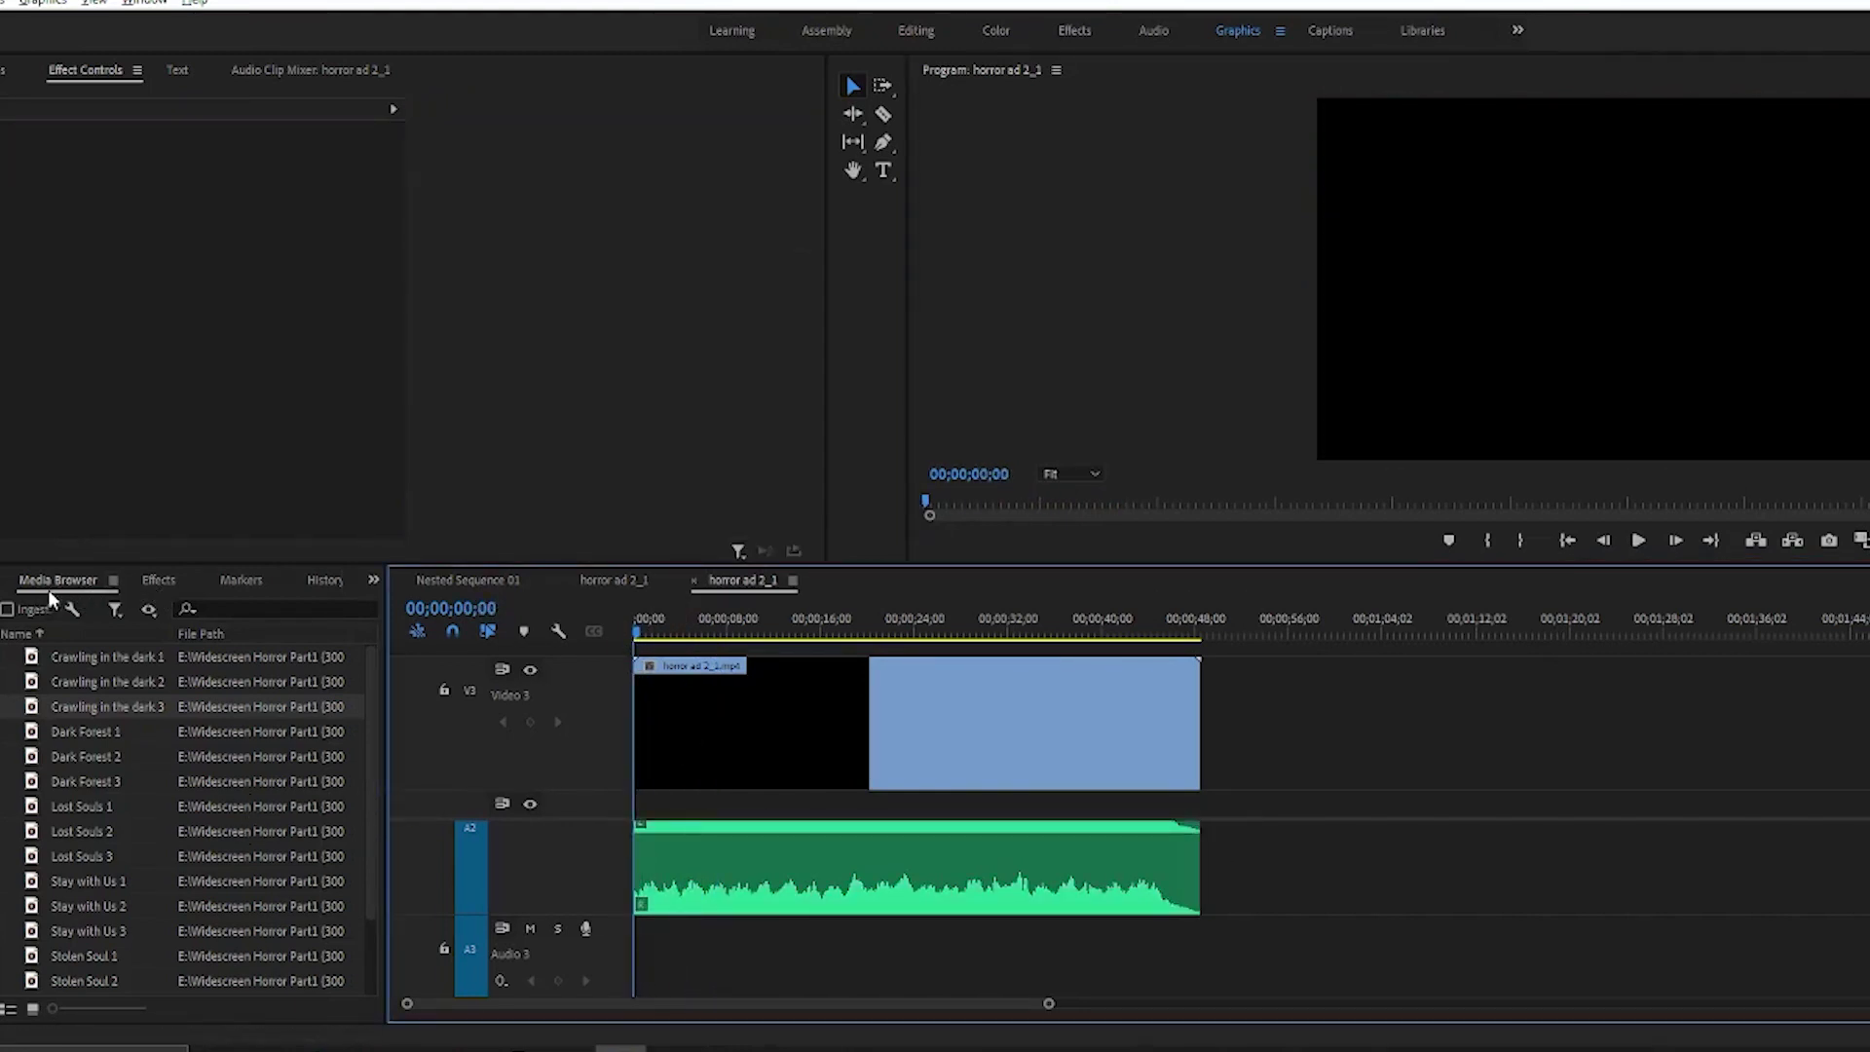
Place the A Moaning 3 sound at the very start of the Audio 3 track and play the sequence.
{"action": "left_click", "coordinate": [2, 731]}
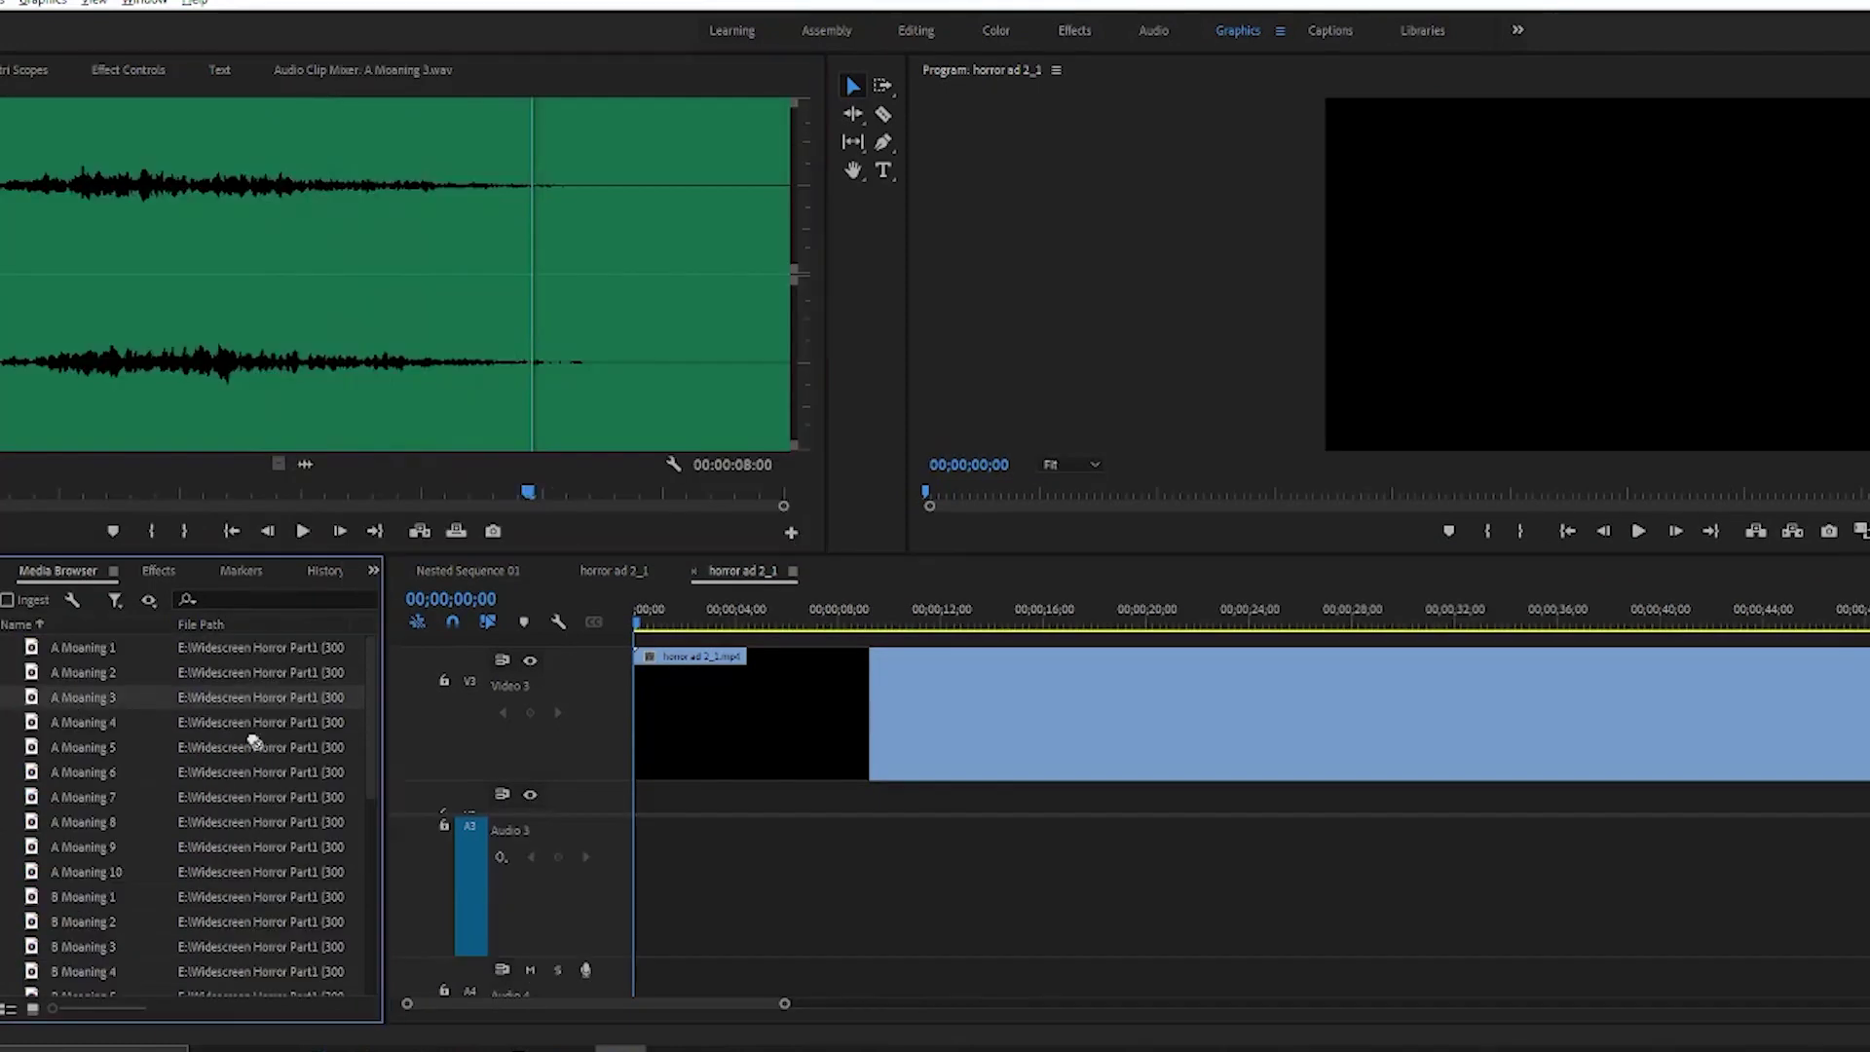
{"action": "left_click_drag", "start_coordinate": [390, 273], "coordinate": [635, 877]}
{"action": "key", "text": "space"}
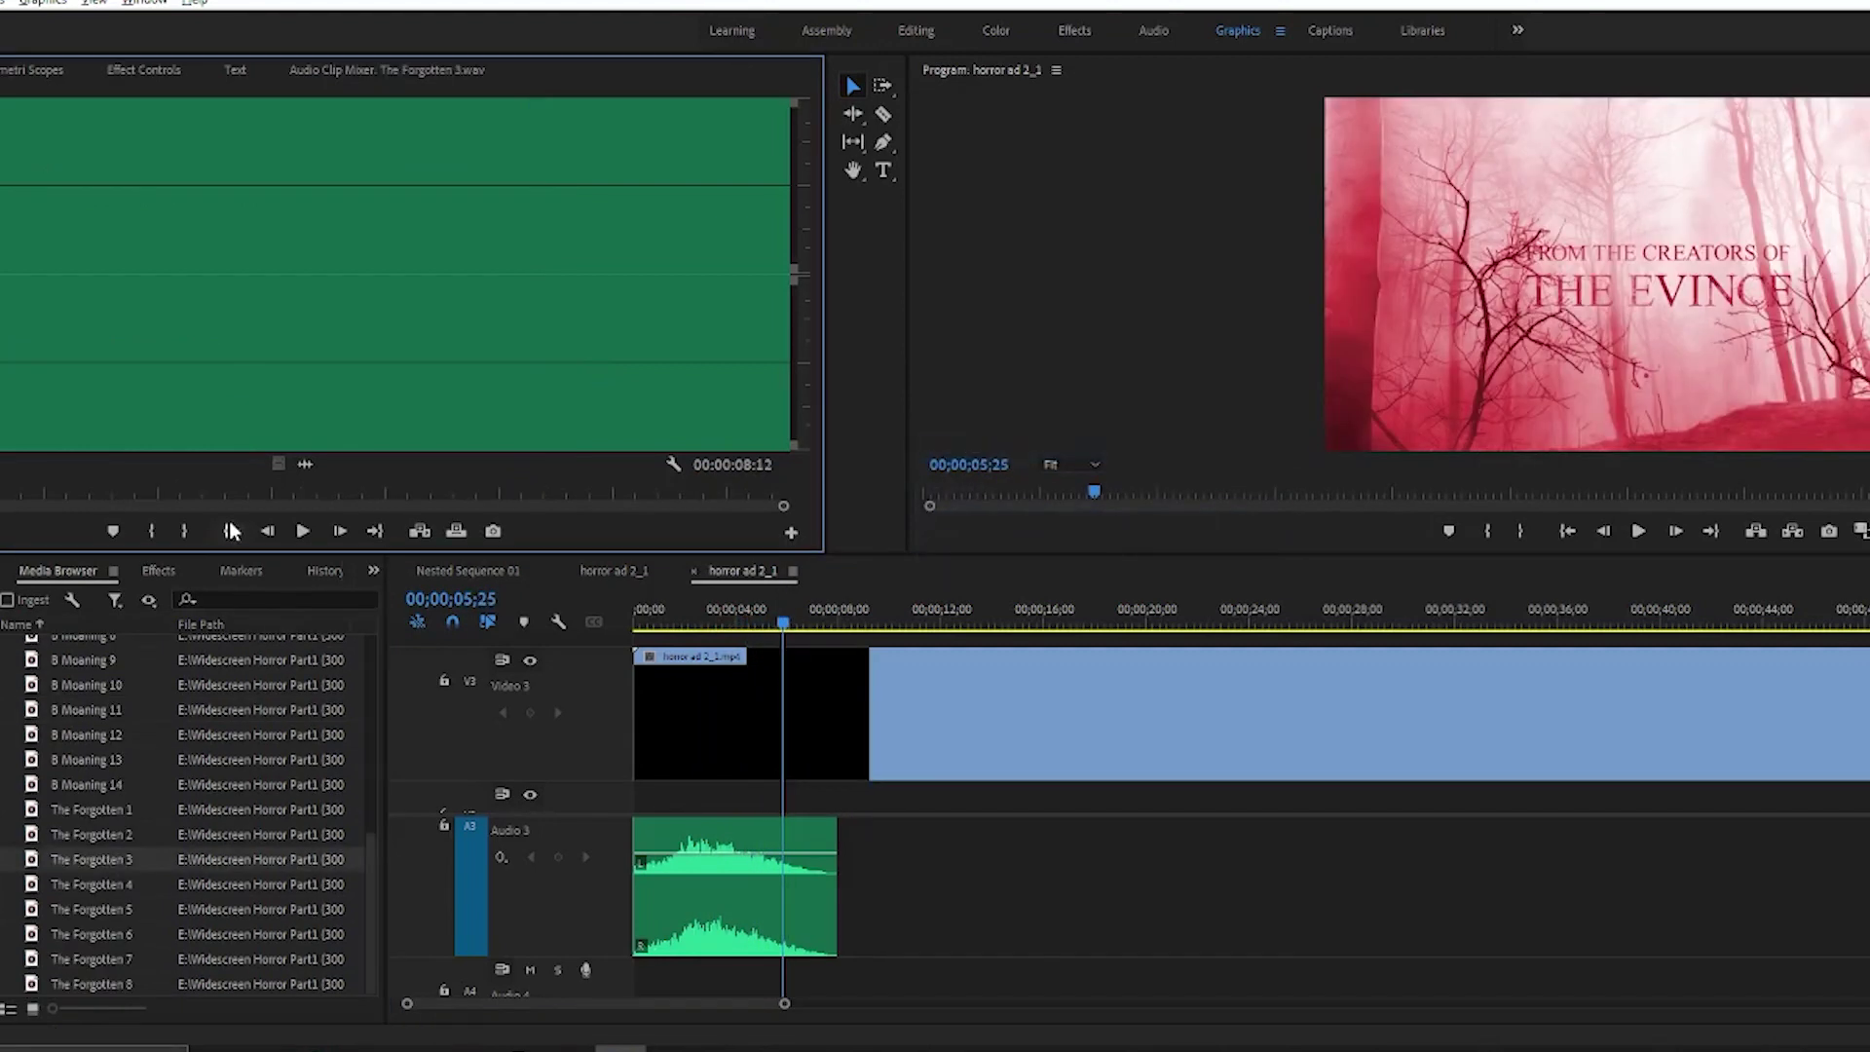
Add The Forgotten 3 to Audio 4 at about 5 seconds and B Moaning 5 to Audio 3 at 00;00;08;24.
{"action": "left_click", "coordinate": [314, 531]}
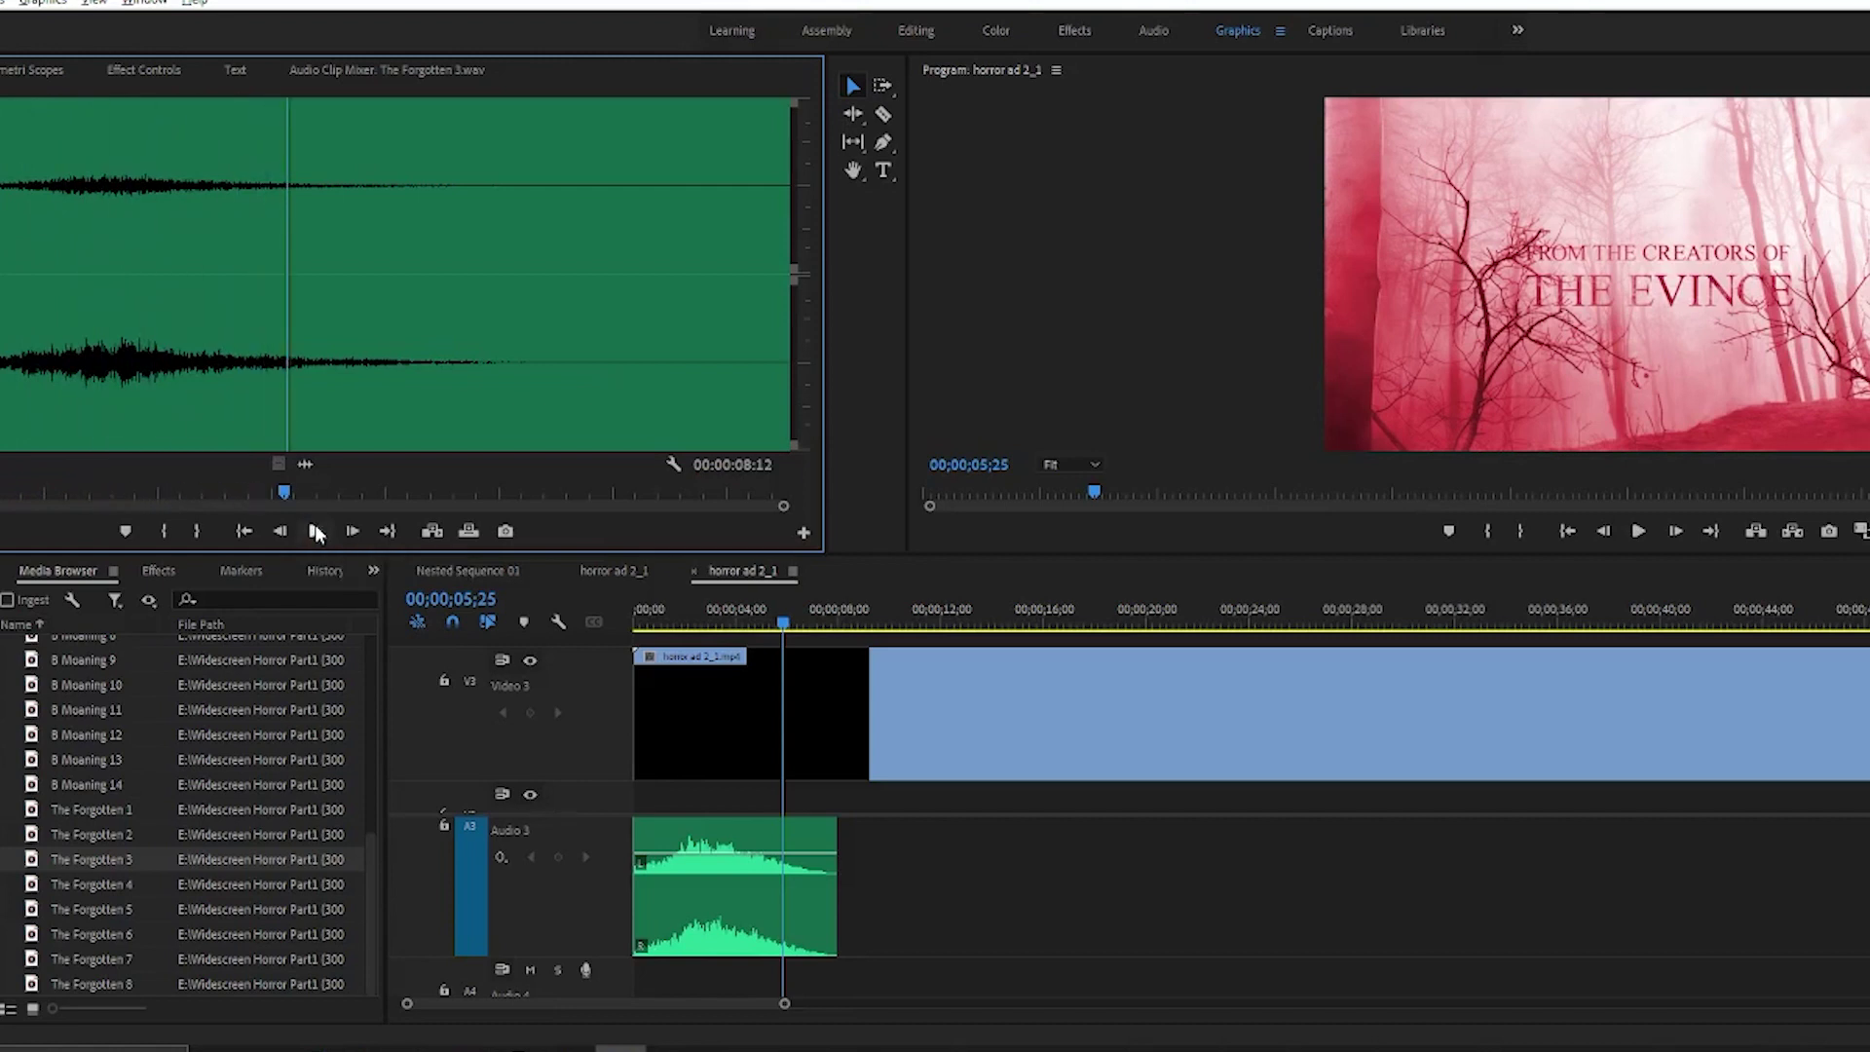
{"action": "left_click_drag", "start_coordinate": [95, 861], "coordinate": [779, 987]}
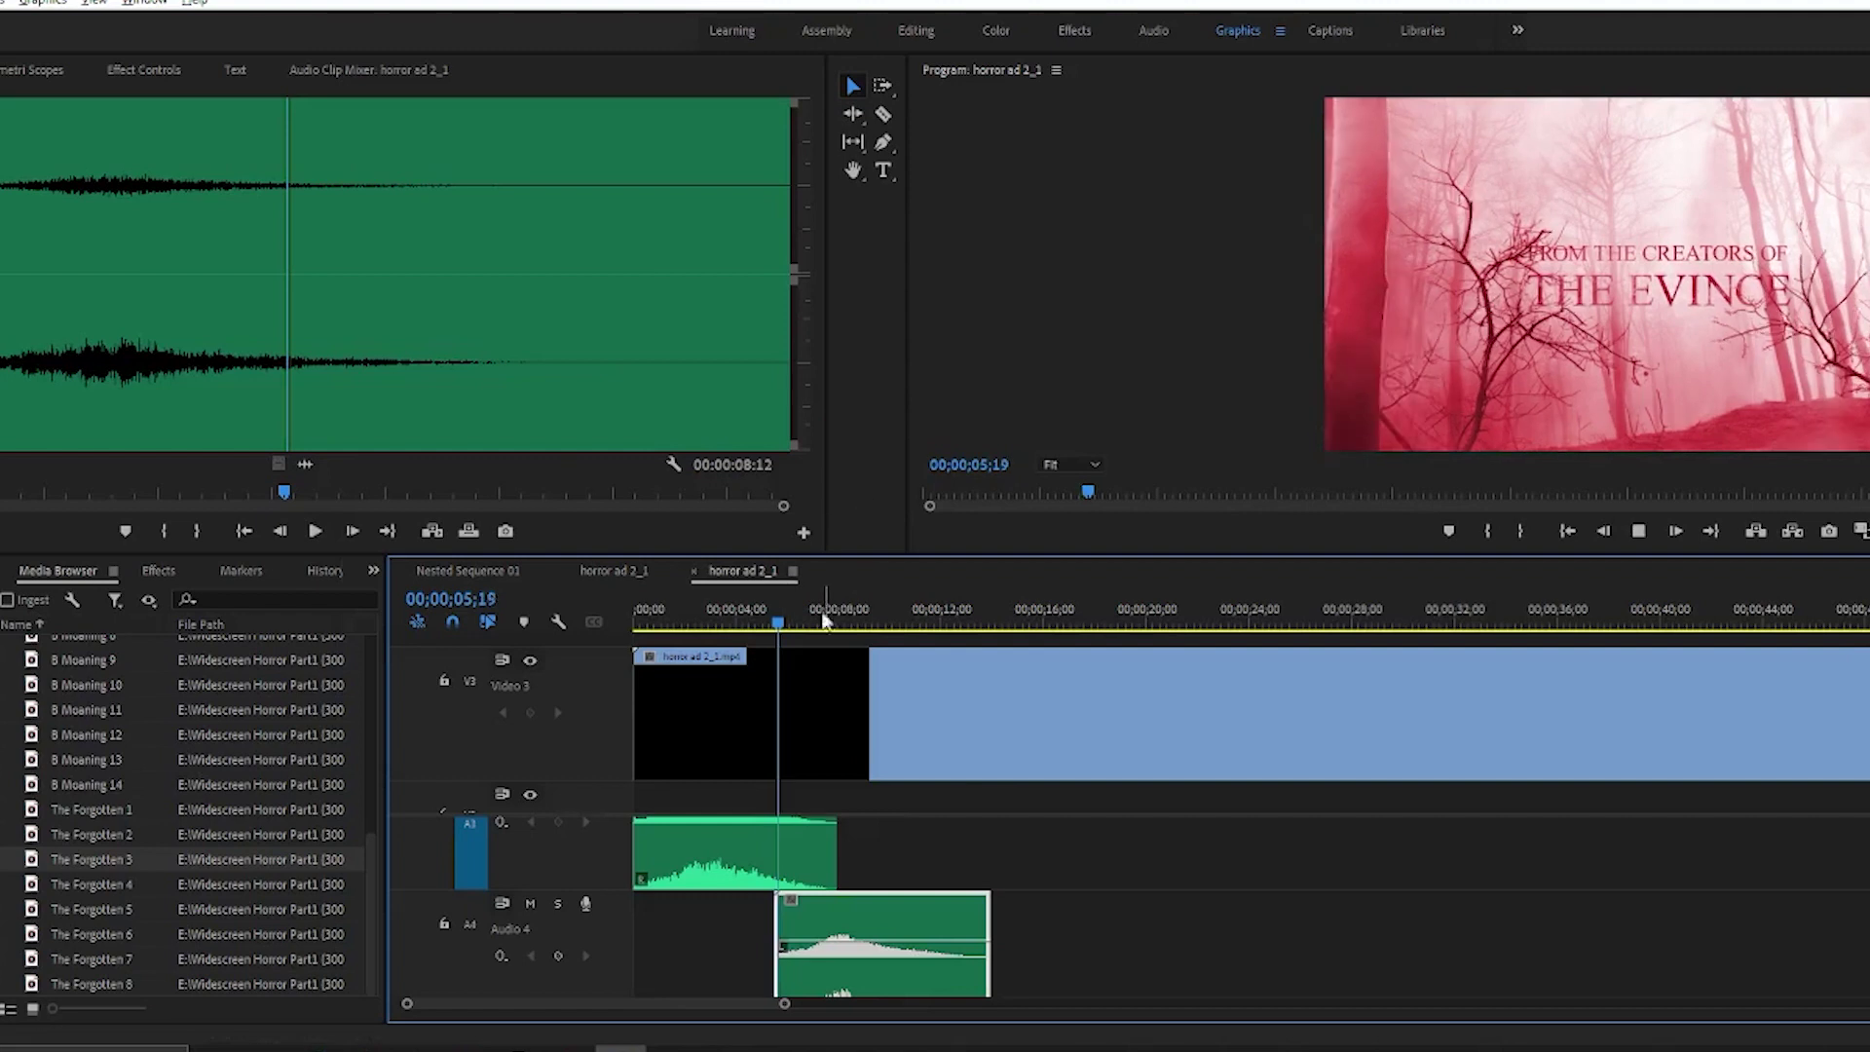
{"action": "key", "text": "space"}
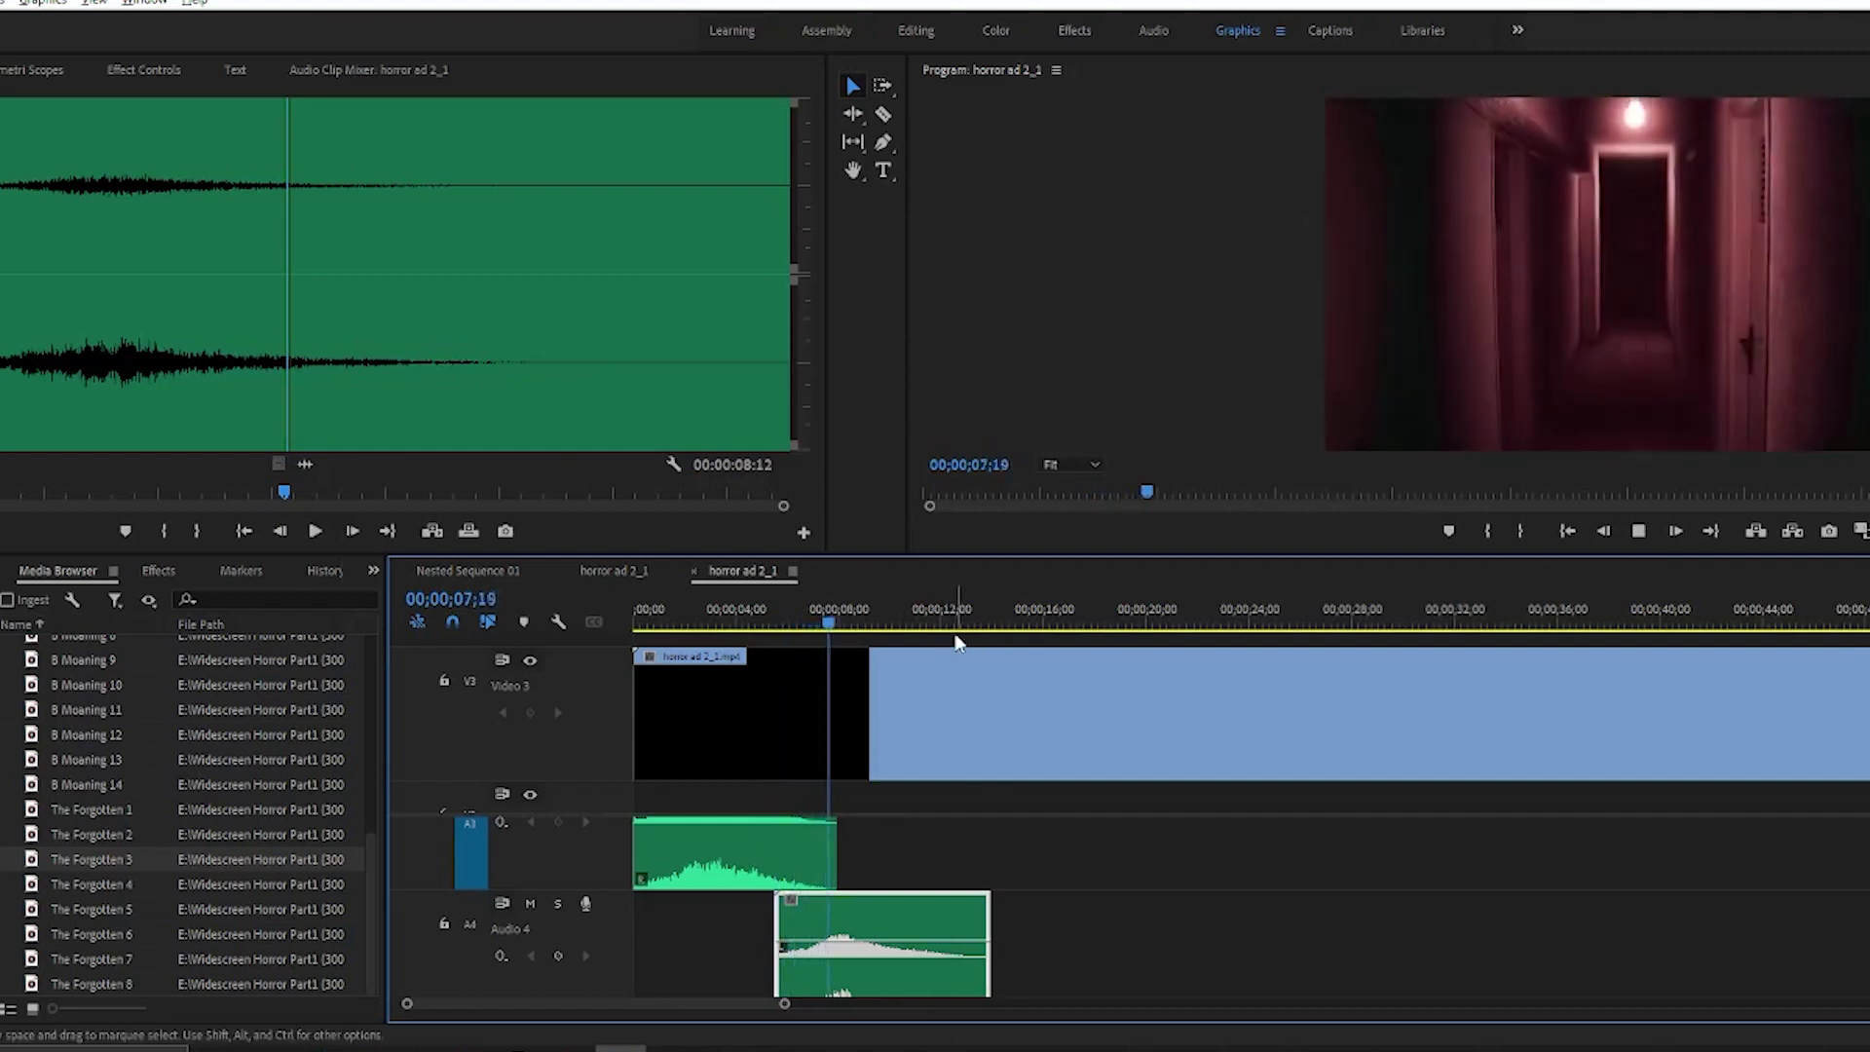
{"action": "key", "text": "space"}
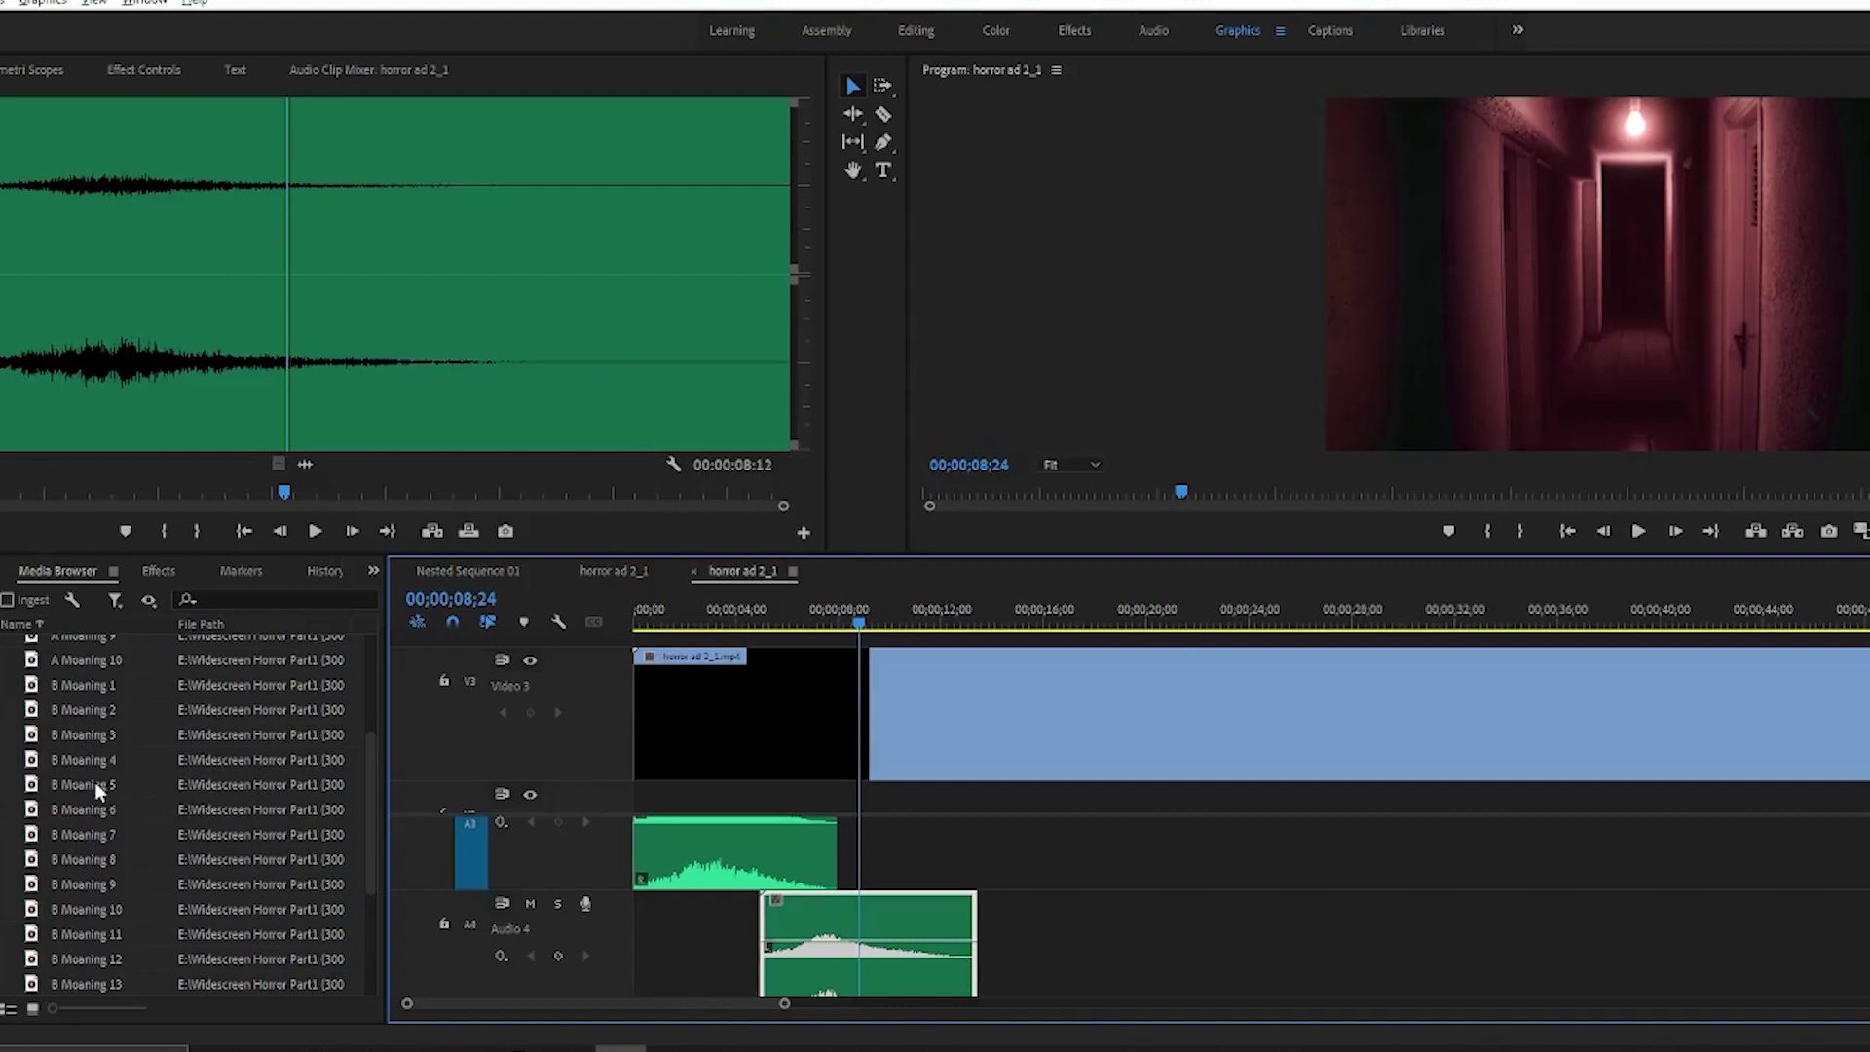
{"action": "left_click_drag", "start_coordinate": [100, 786], "coordinate": [859, 853]}
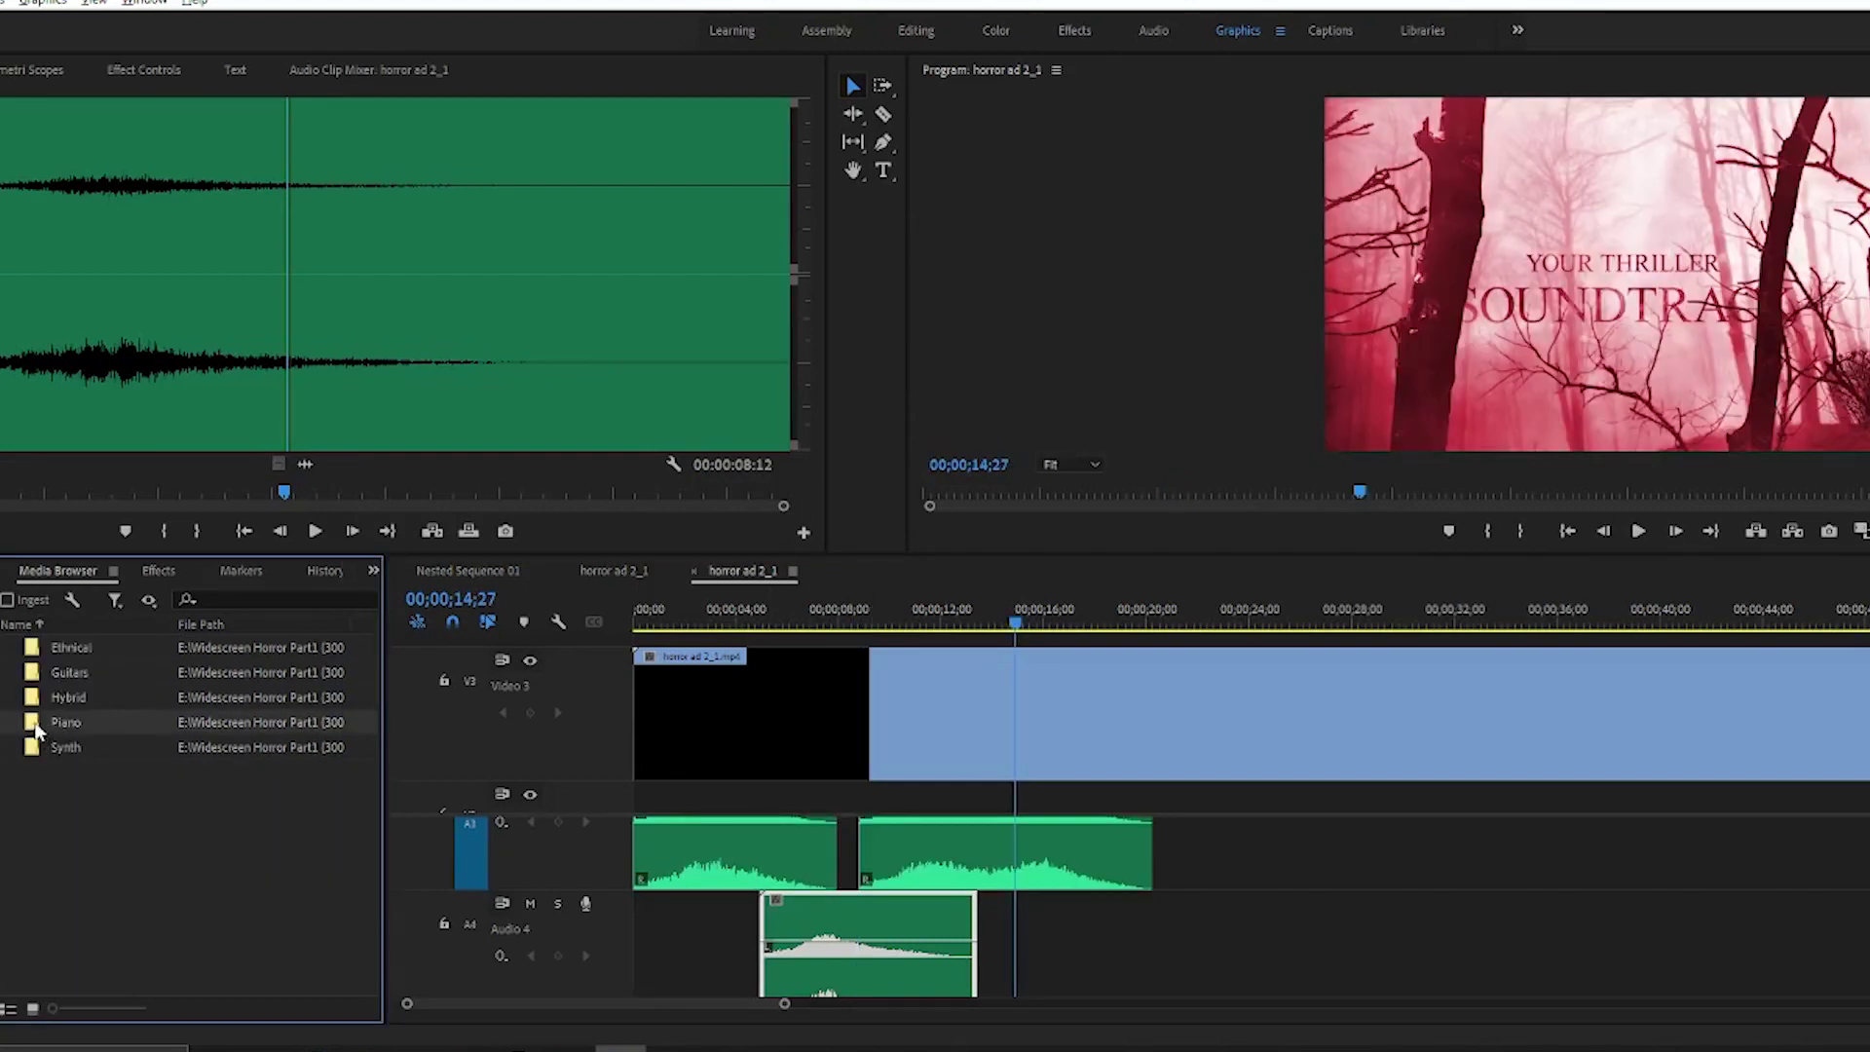
Audition Piano Phrases 3, 4 and 5, and place Piano Phrase 5 on Audio 4 at 00;00;14;27.
{"action": "double_click", "coordinate": [34, 724]}
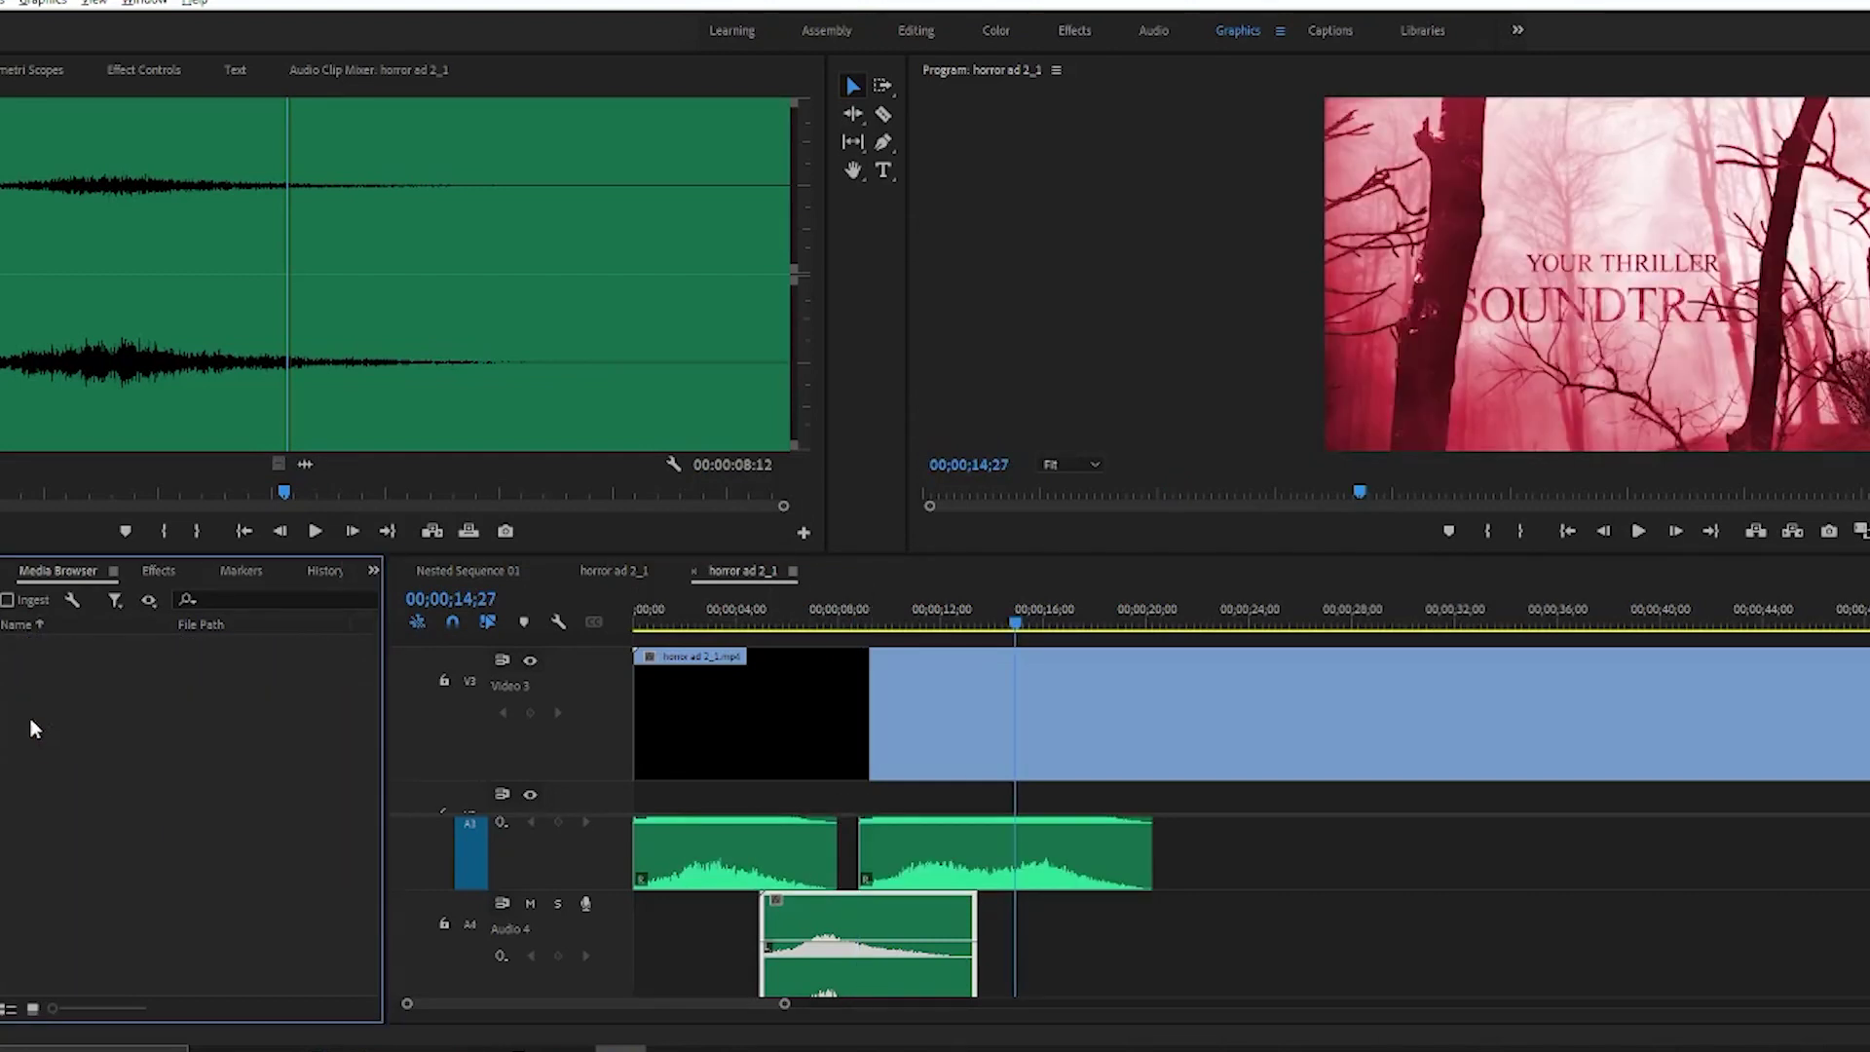
{"action": "double_click", "coordinate": [103, 698]}
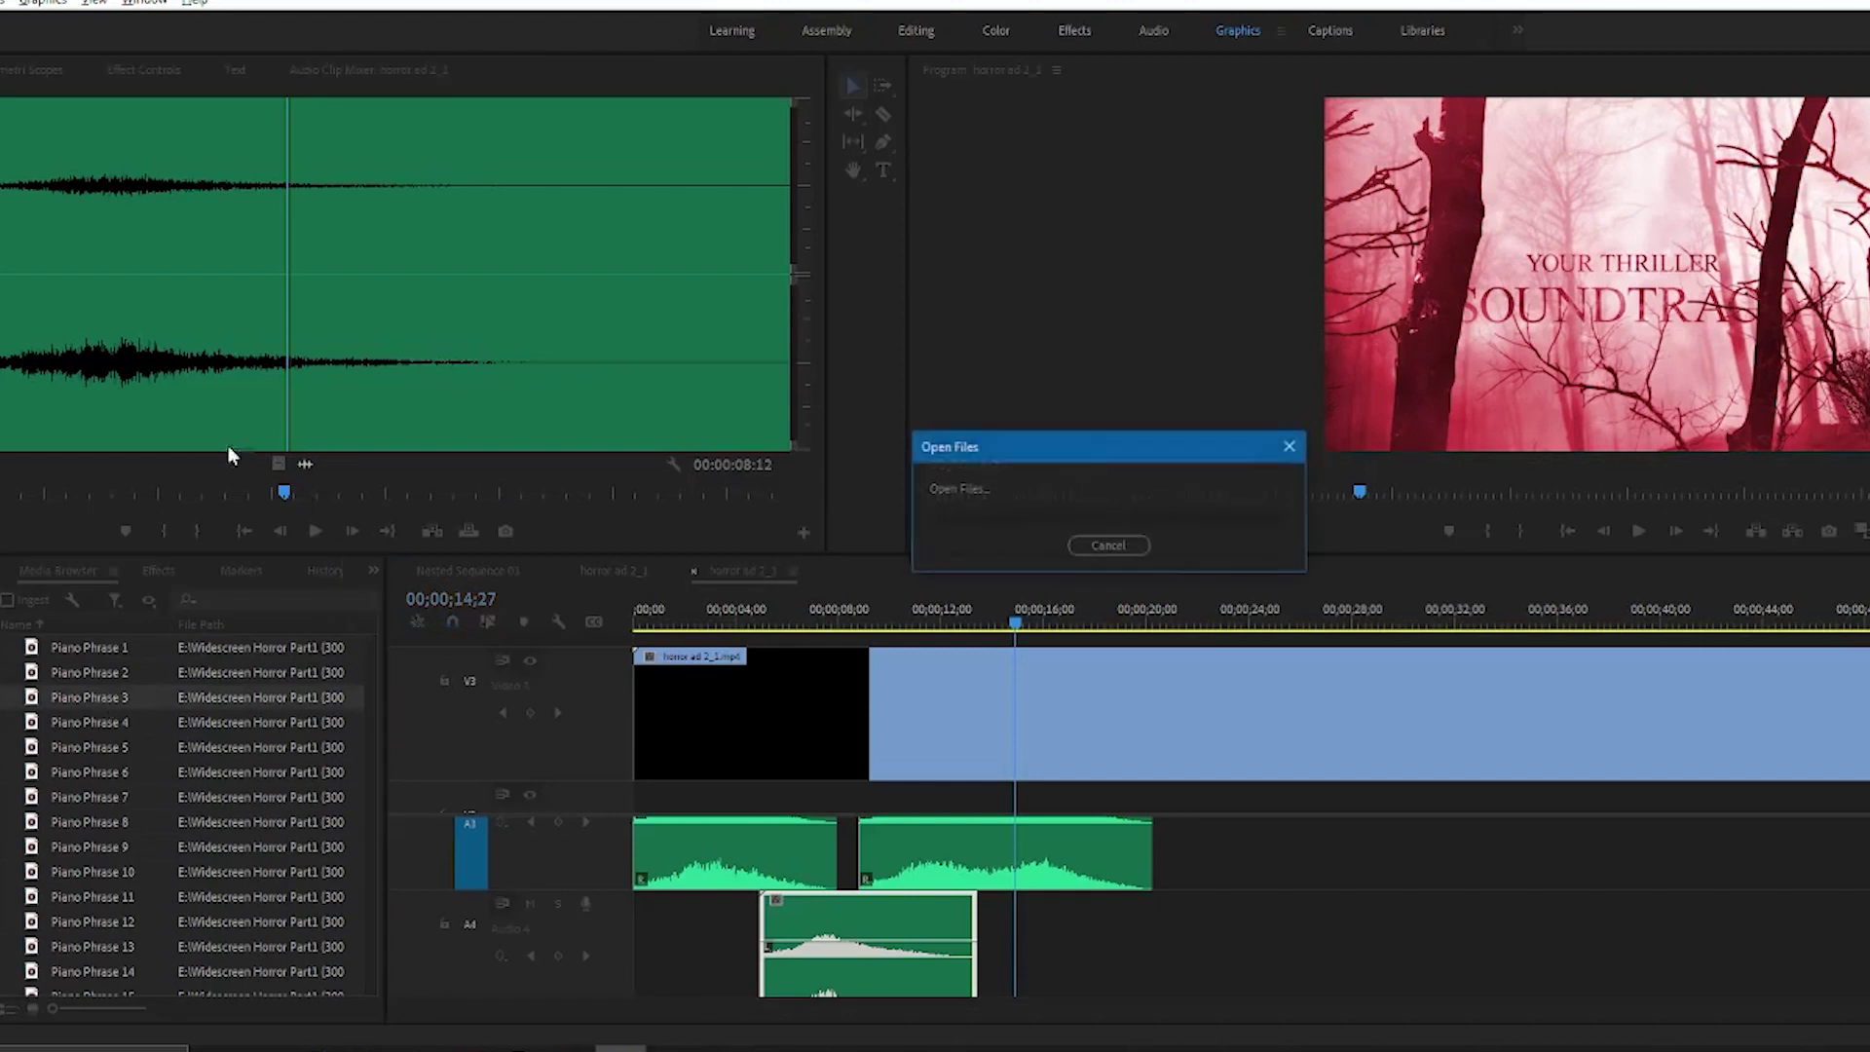
{"action": "left_click", "coordinate": [303, 531]}
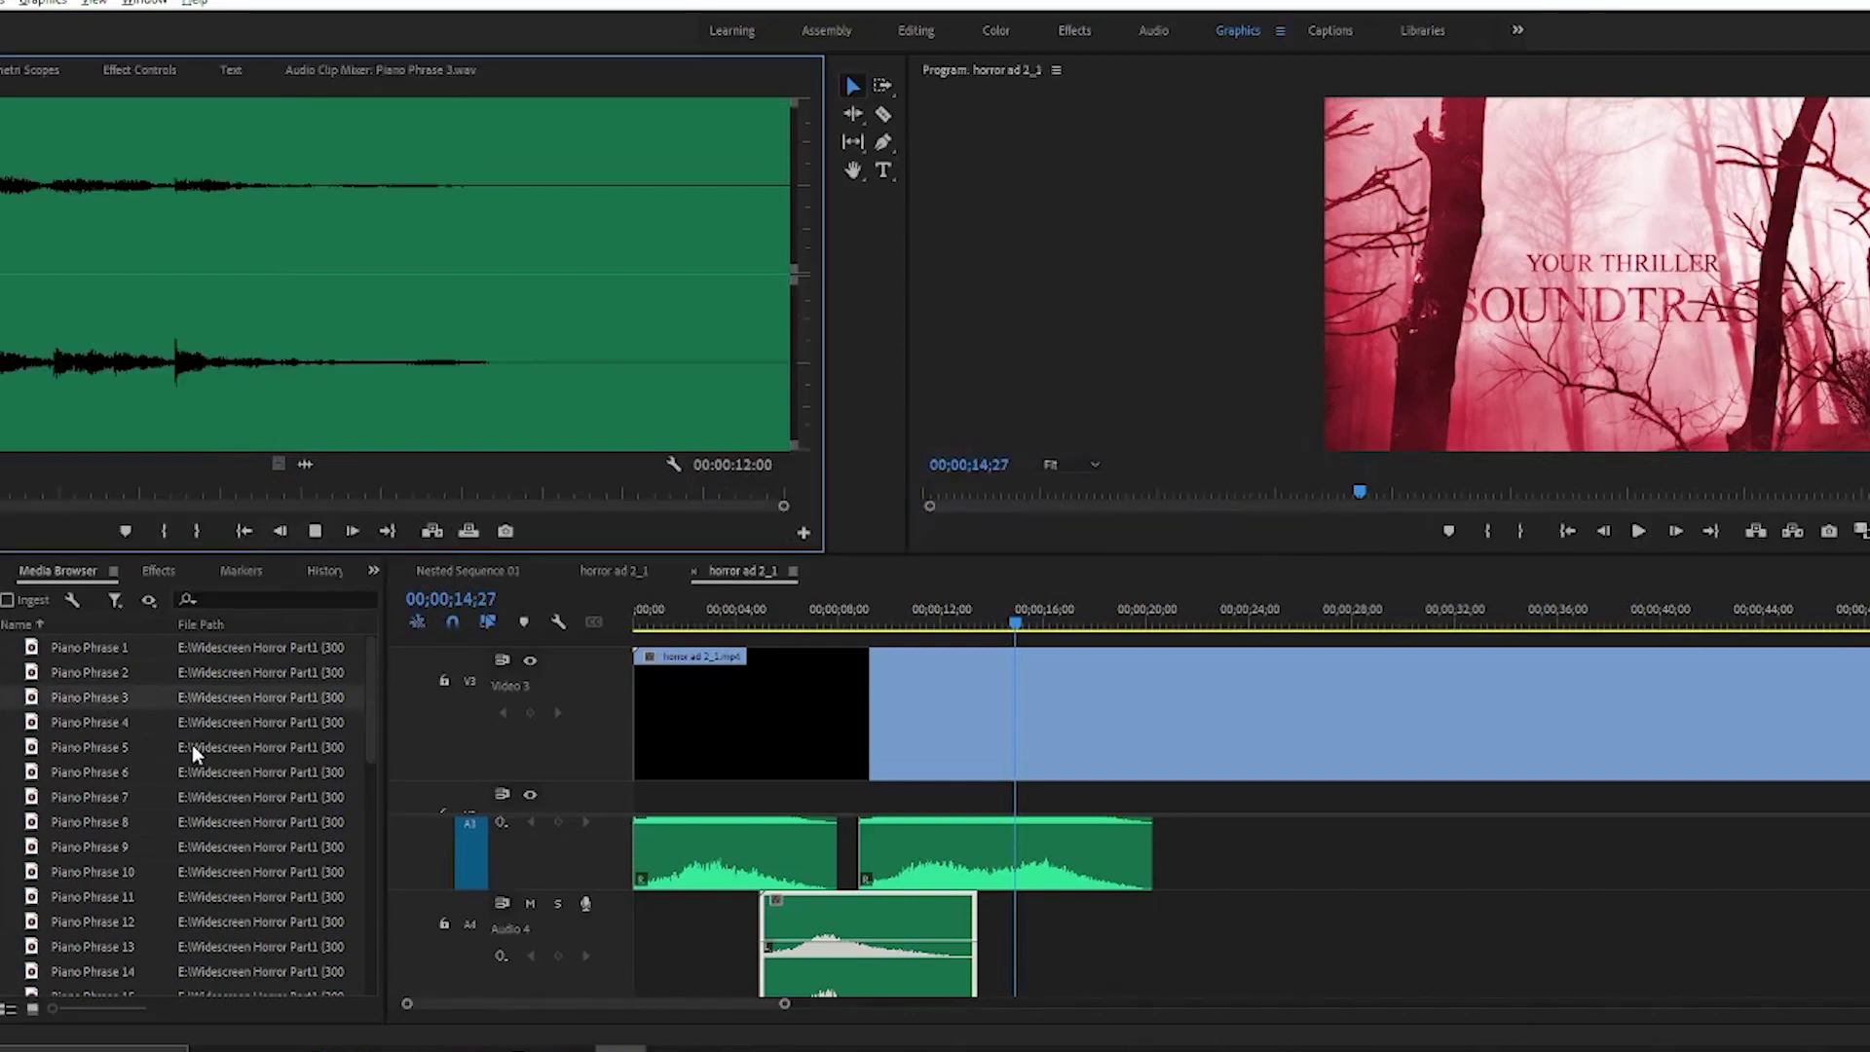
{"action": "left_click", "coordinate": [315, 534]}
{"action": "left_click", "coordinate": [99, 722]}
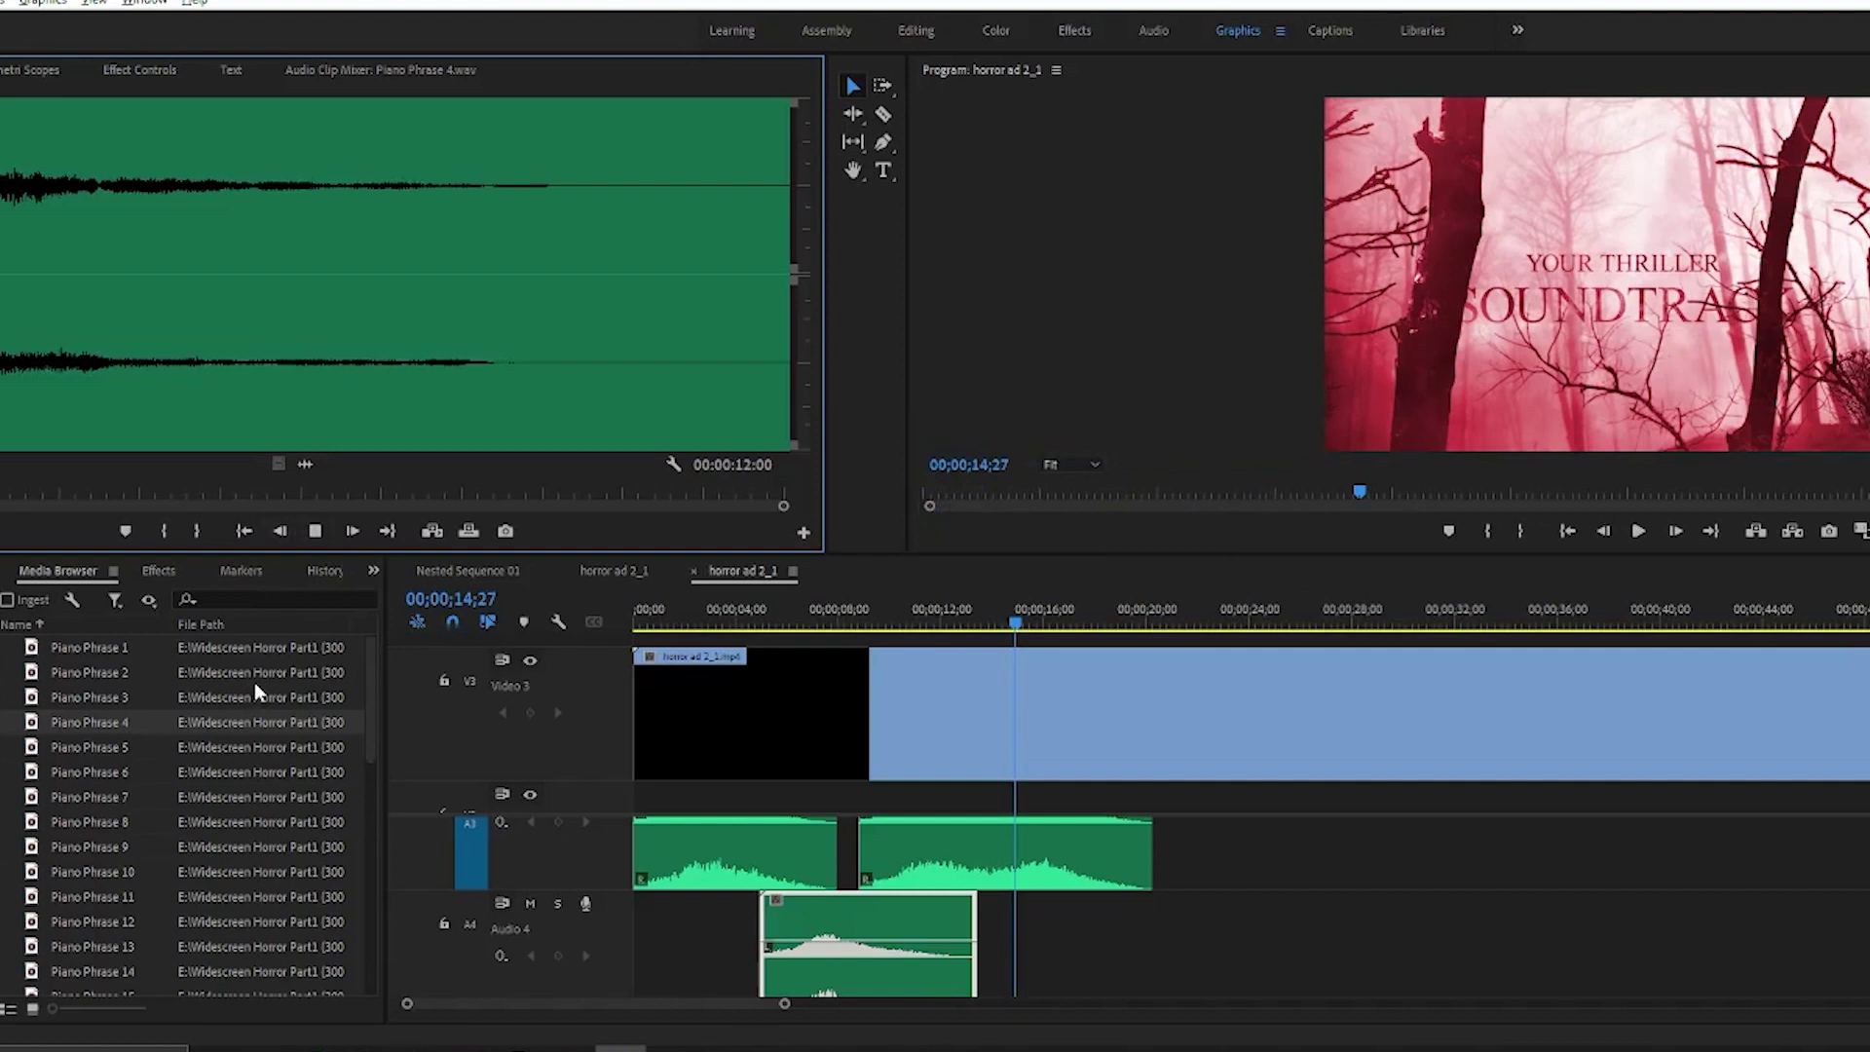
{"action": "left_click", "coordinate": [315, 531]}
{"action": "double_click", "coordinate": [113, 747]}
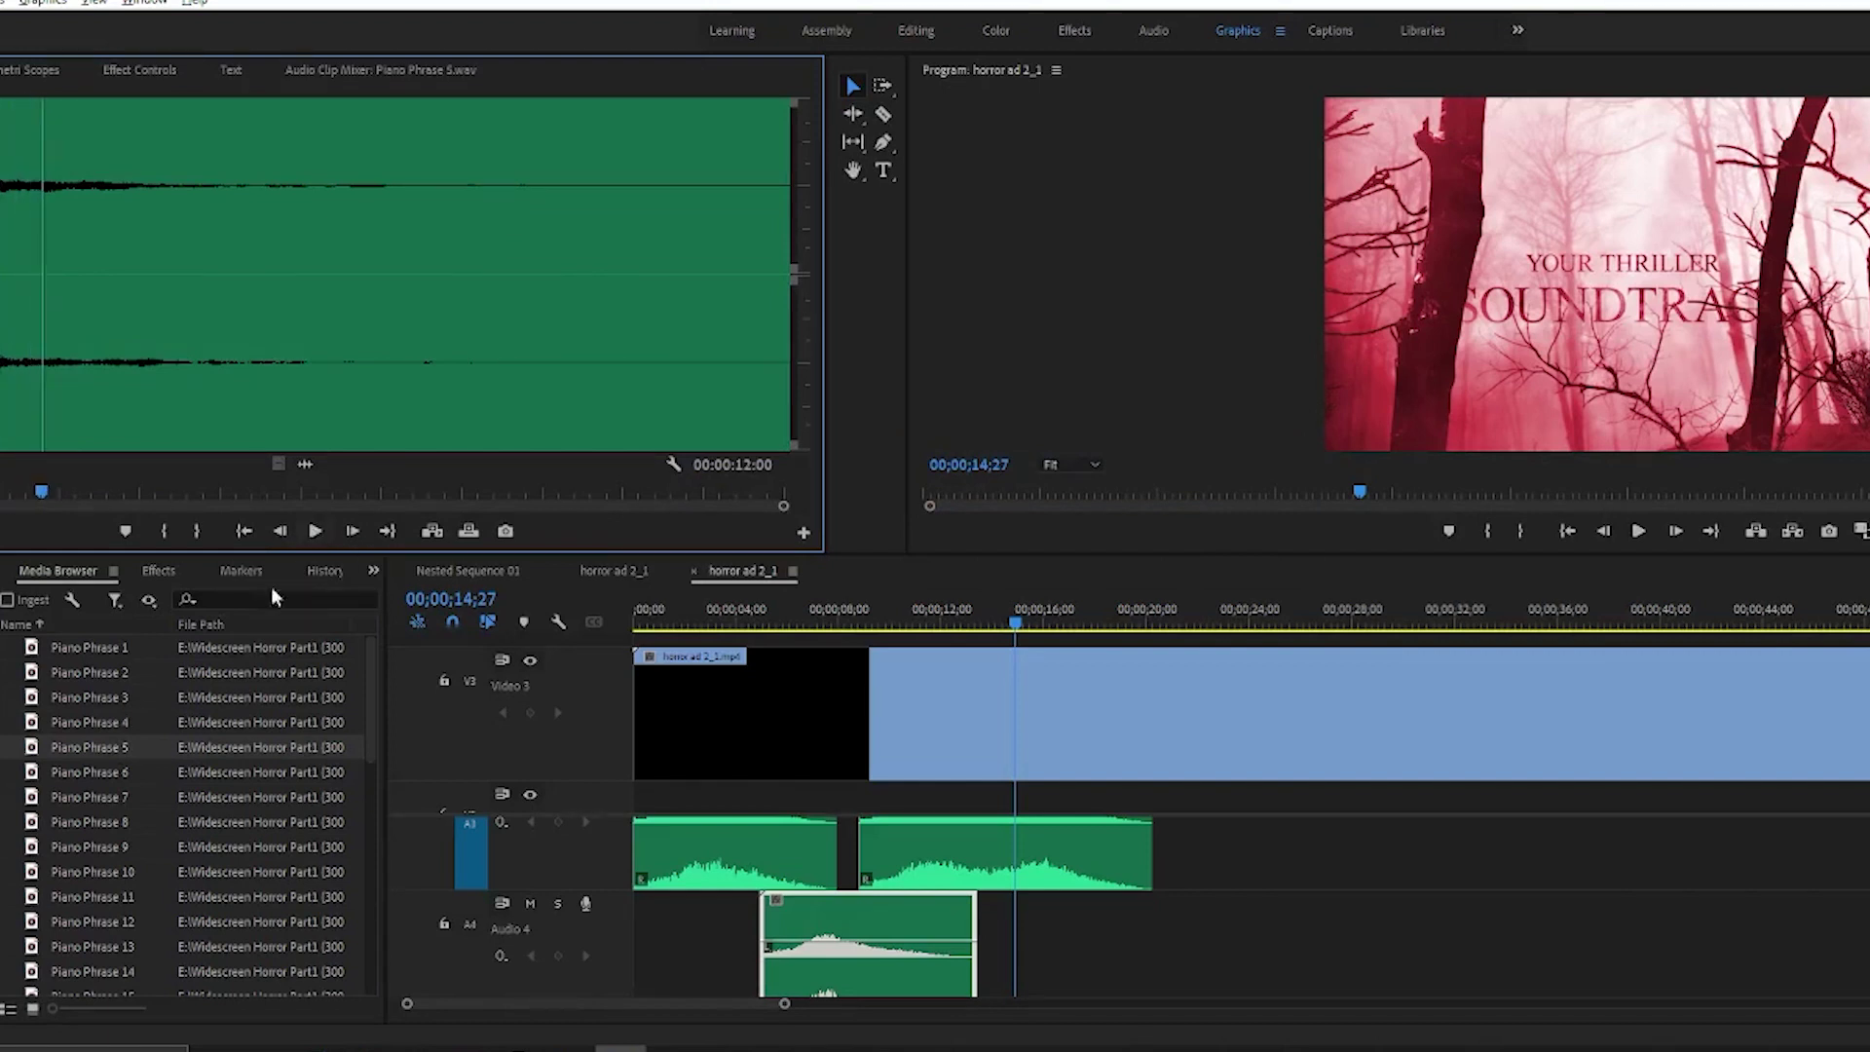
{"action": "left_click_drag", "start_coordinate": [98, 742], "coordinate": [1009, 943]}
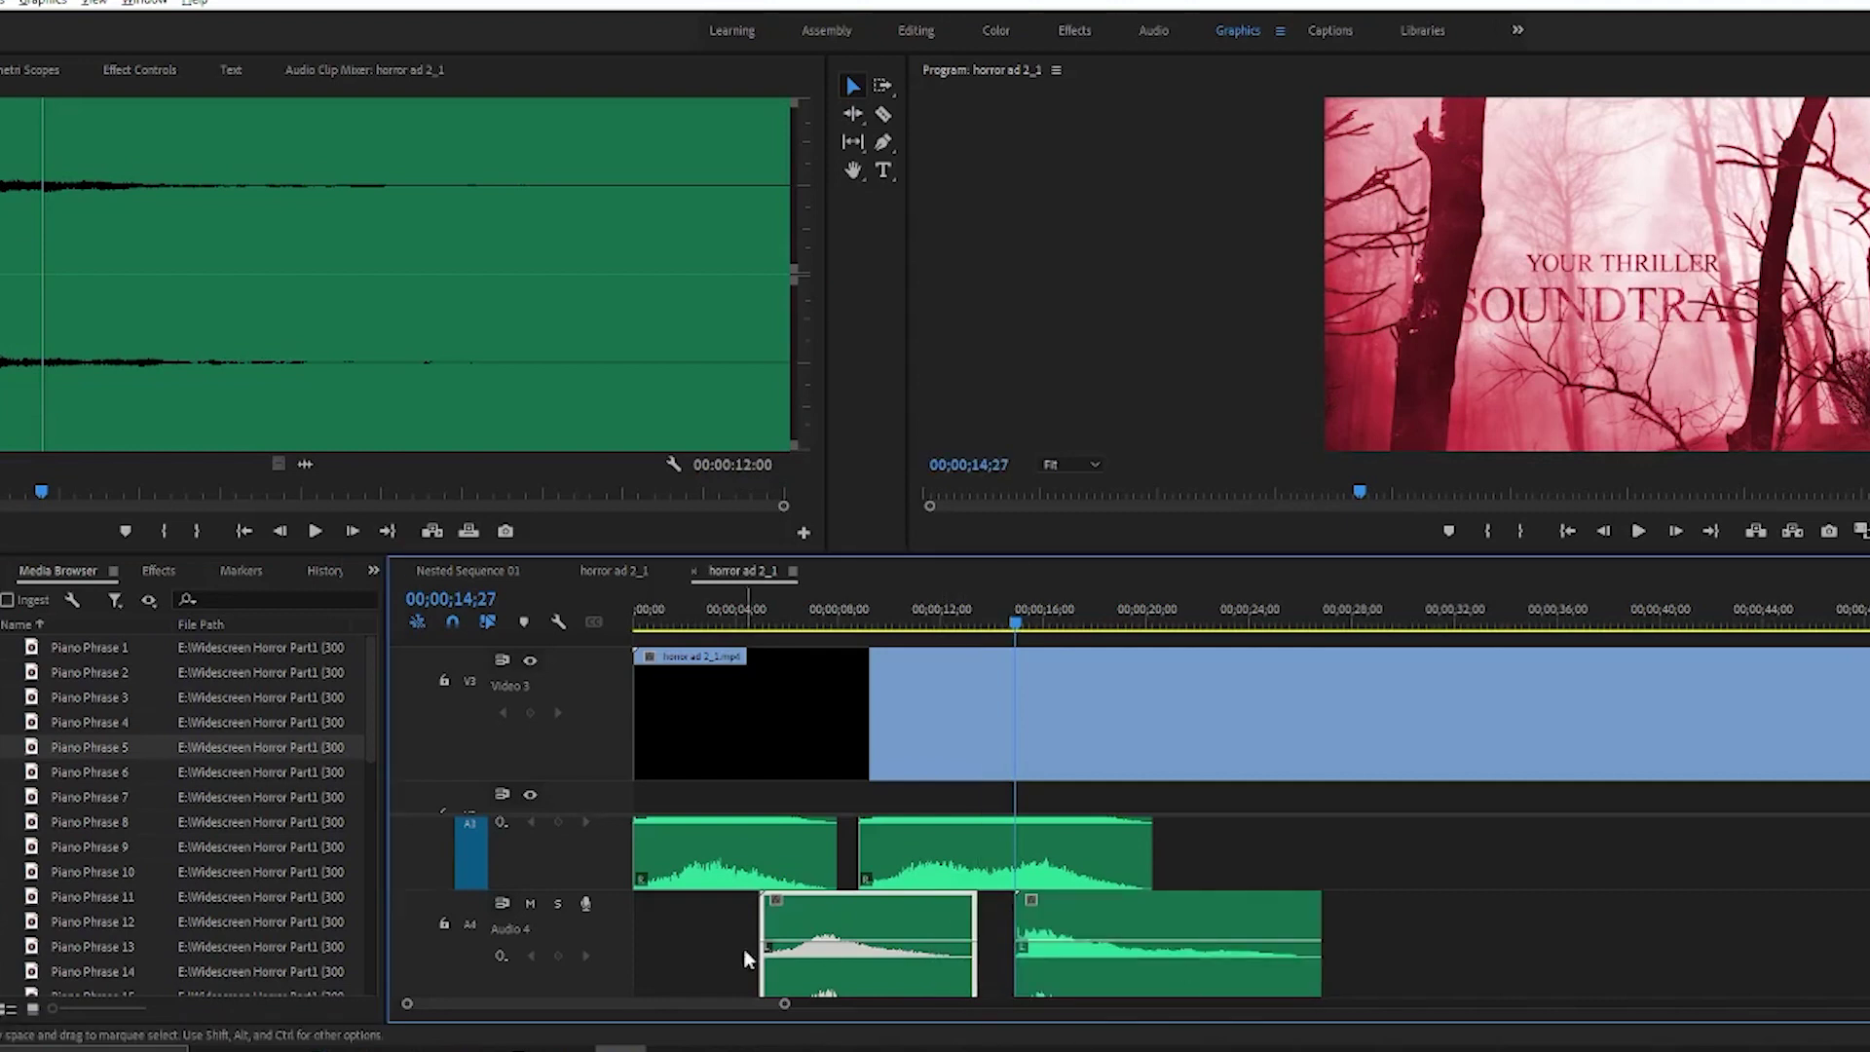
Shift the piano phrase on Audio 4 about four frames earlier and play the result.
{"action": "left_click_drag", "start_coordinate": [785, 1008], "coordinate": [645, 1010]}
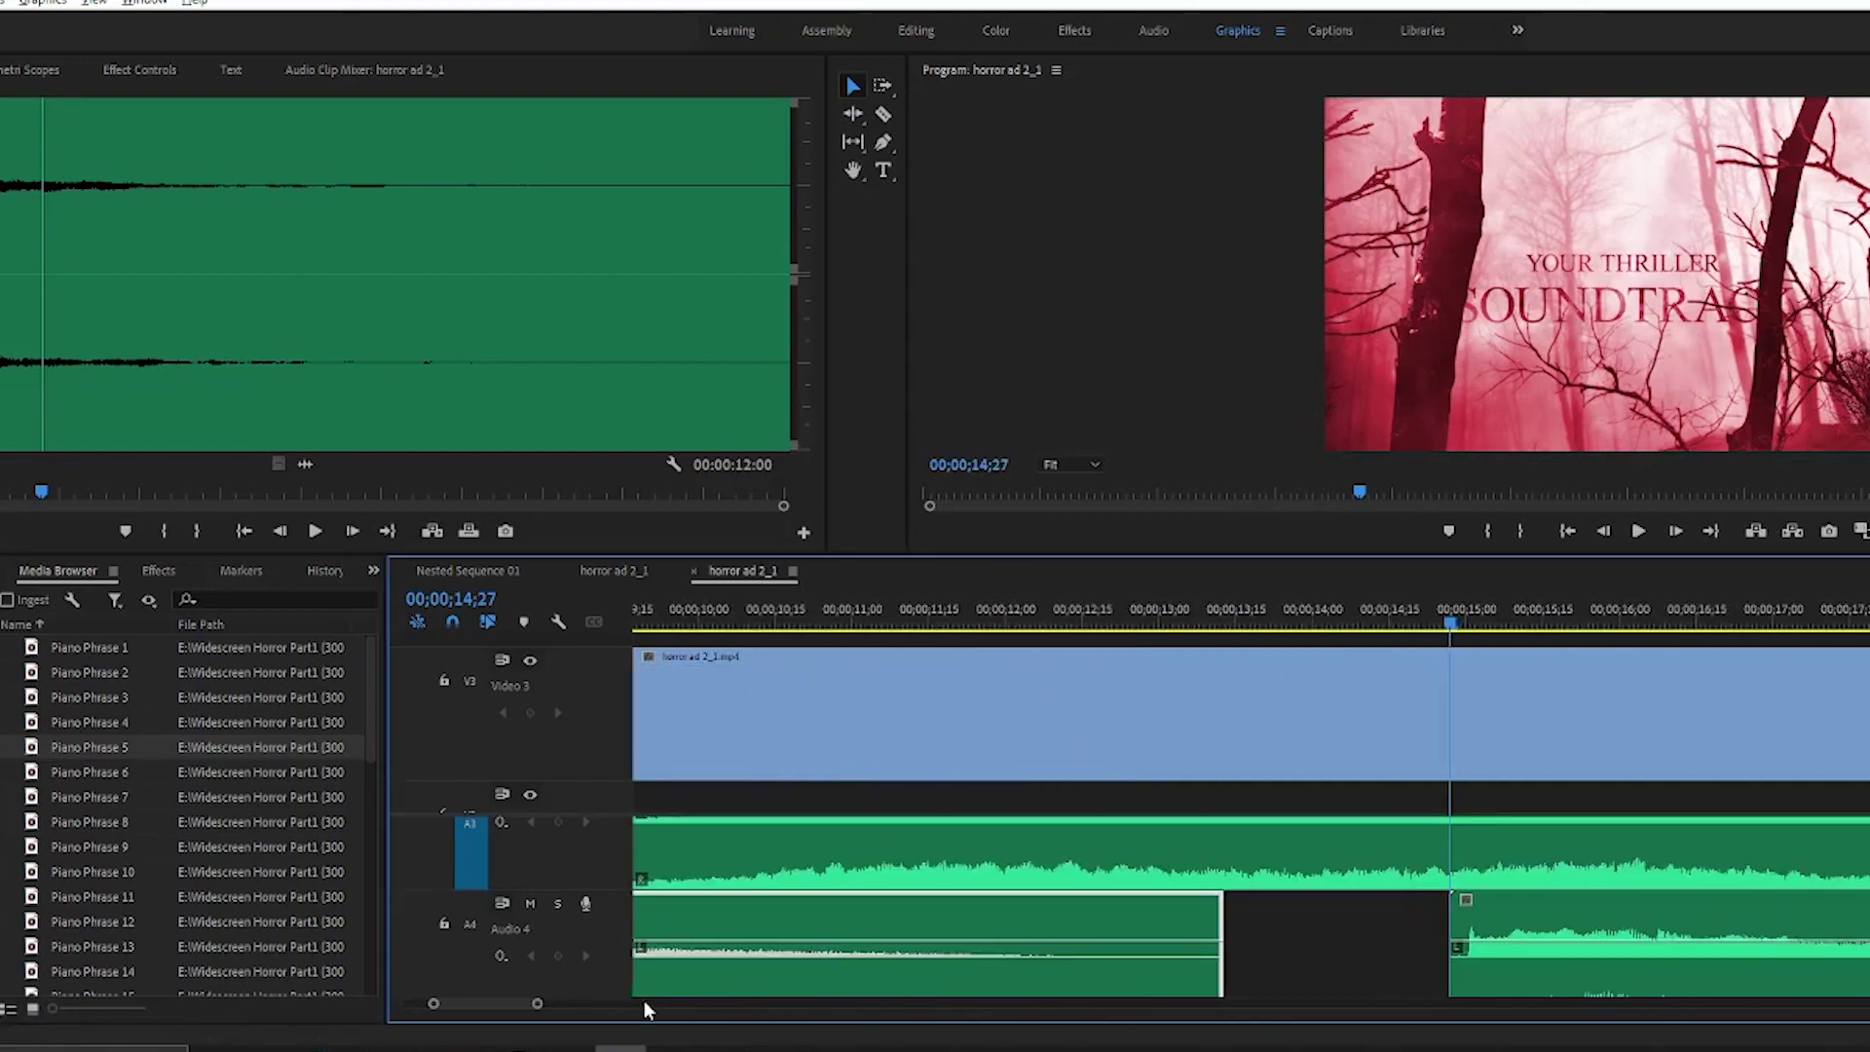
{"action": "left_click_drag", "start_coordinate": [1476, 910], "coordinate": [1455, 910]}
{"action": "key", "text": "space"}
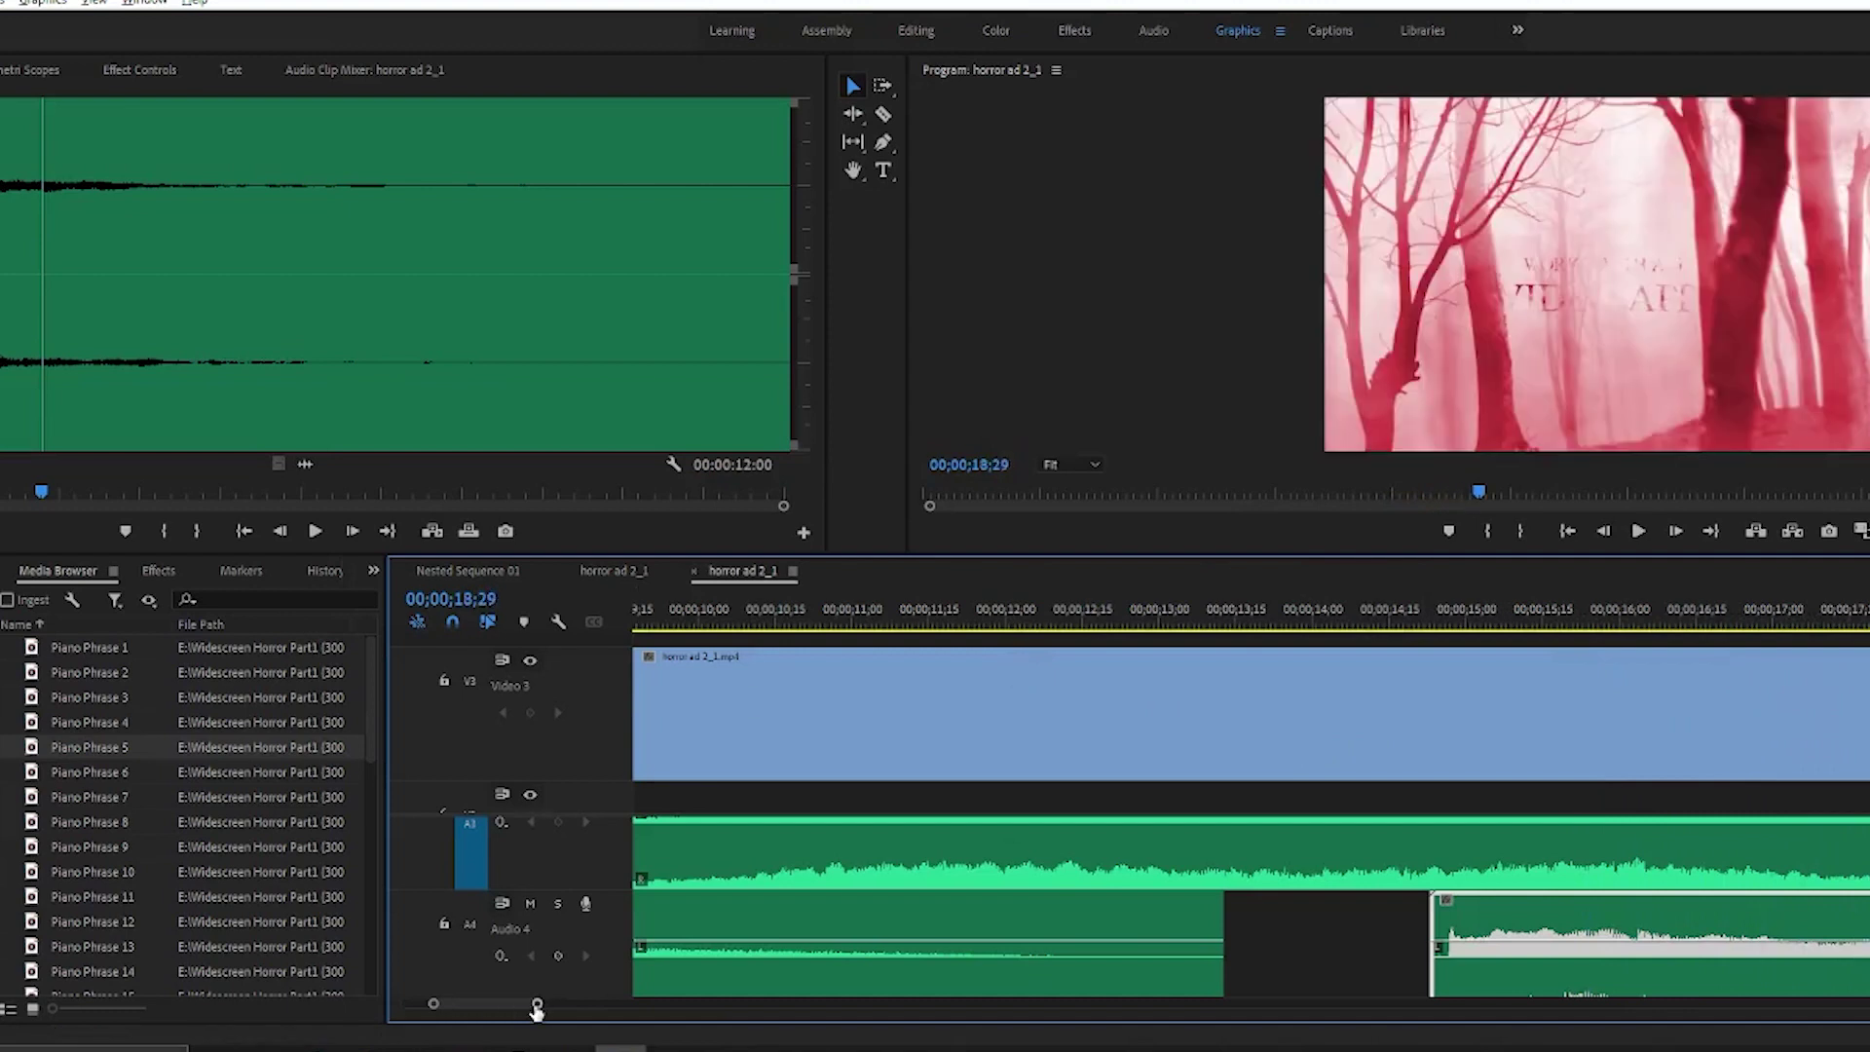
Audition Crunch Chords 2 and 1, and place Crunch Chord 1 on Audio 5 at 00;00;18;28.
{"action": "left_click_drag", "start_coordinate": [538, 1004], "coordinate": [700, 1004]}
{"action": "left_click_drag", "start_coordinate": [1422, 625], "coordinate": [1337, 626]}
{"action": "key", "text": "Left"}
{"action": "key", "text": "Left"}
{"action": "key", "text": "Left"}
{"action": "key", "text": "Left"}
{"action": "scroll", "coordinate": [1332, 906], "scroll_direction": "down", "scroll_amount": 3}
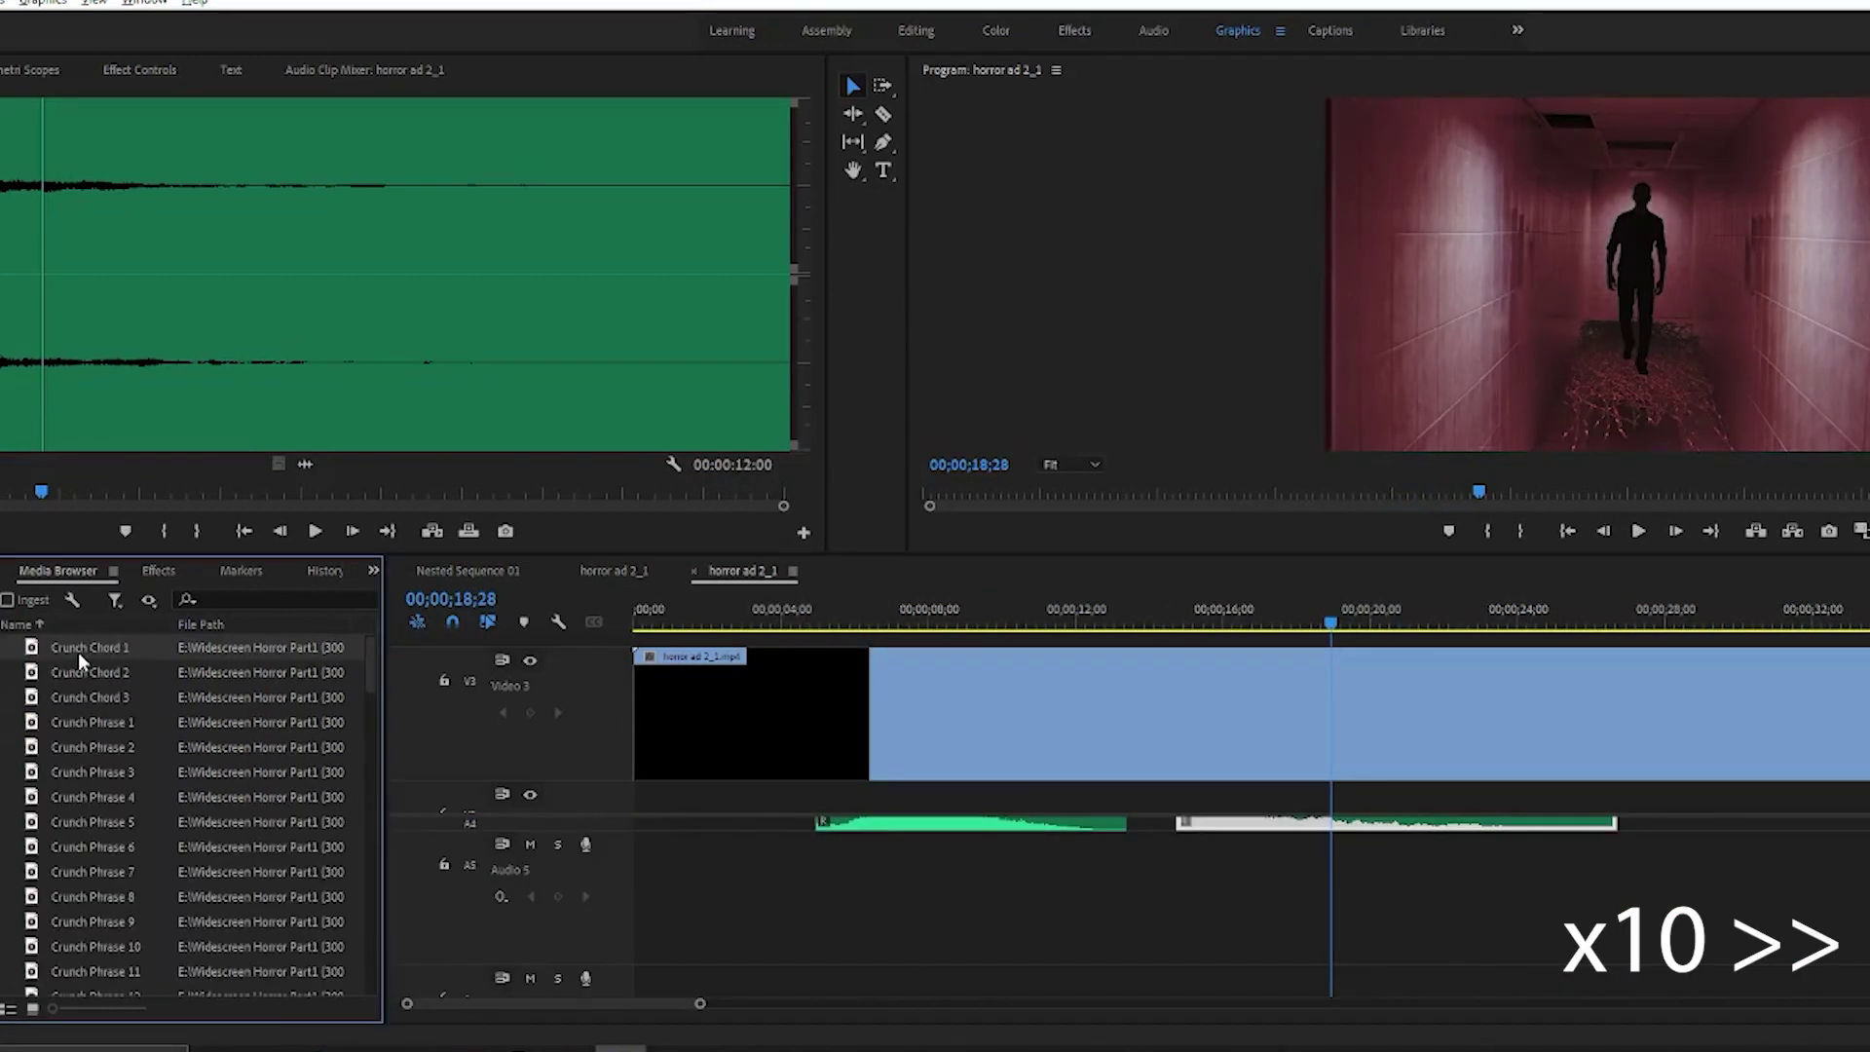
{"action": "double_click", "coordinate": [78, 671]}
{"action": "left_click", "coordinate": [312, 531]}
{"action": "double_click", "coordinate": [90, 649]}
{"action": "left_click", "coordinate": [313, 531]}
{"action": "left_click_drag", "start_coordinate": [92, 650], "coordinate": [1337, 896]}
Audition Morin Khuur Chords 7 and 8, and place Morin Khuur Chord 8 on Audio 6 at 00;00;25;00.
{"action": "key", "text": "space"}
{"action": "left_click", "coordinate": [1554, 623]}
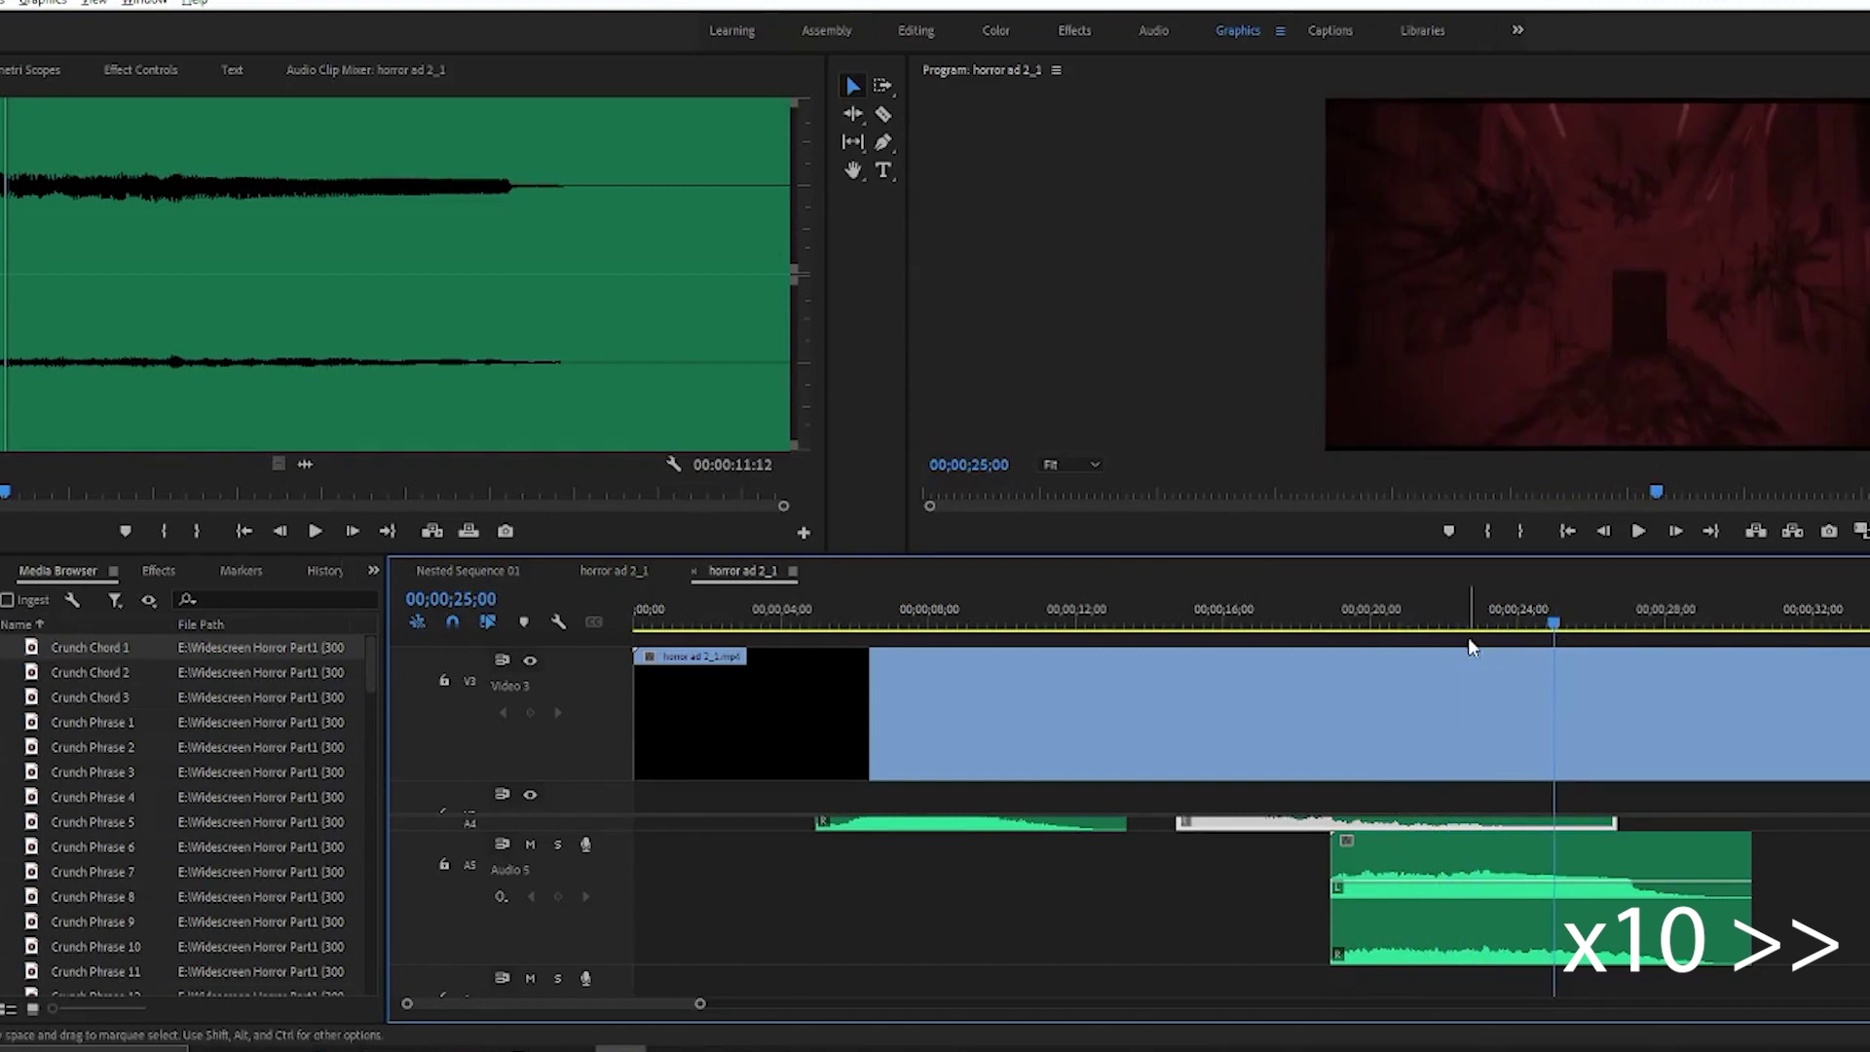
{"action": "double_click", "coordinate": [138, 795]}
{"action": "left_click", "coordinate": [304, 532]}
{"action": "double_click", "coordinate": [117, 822]}
{"action": "left_click", "coordinate": [304, 533]}
{"action": "left_click", "coordinate": [304, 533]}
{"action": "left_click_drag", "start_coordinate": [117, 822], "coordinate": [1558, 984]}
{"action": "scroll", "coordinate": [1559, 935], "scroll_direction": "down", "scroll_amount": 4}
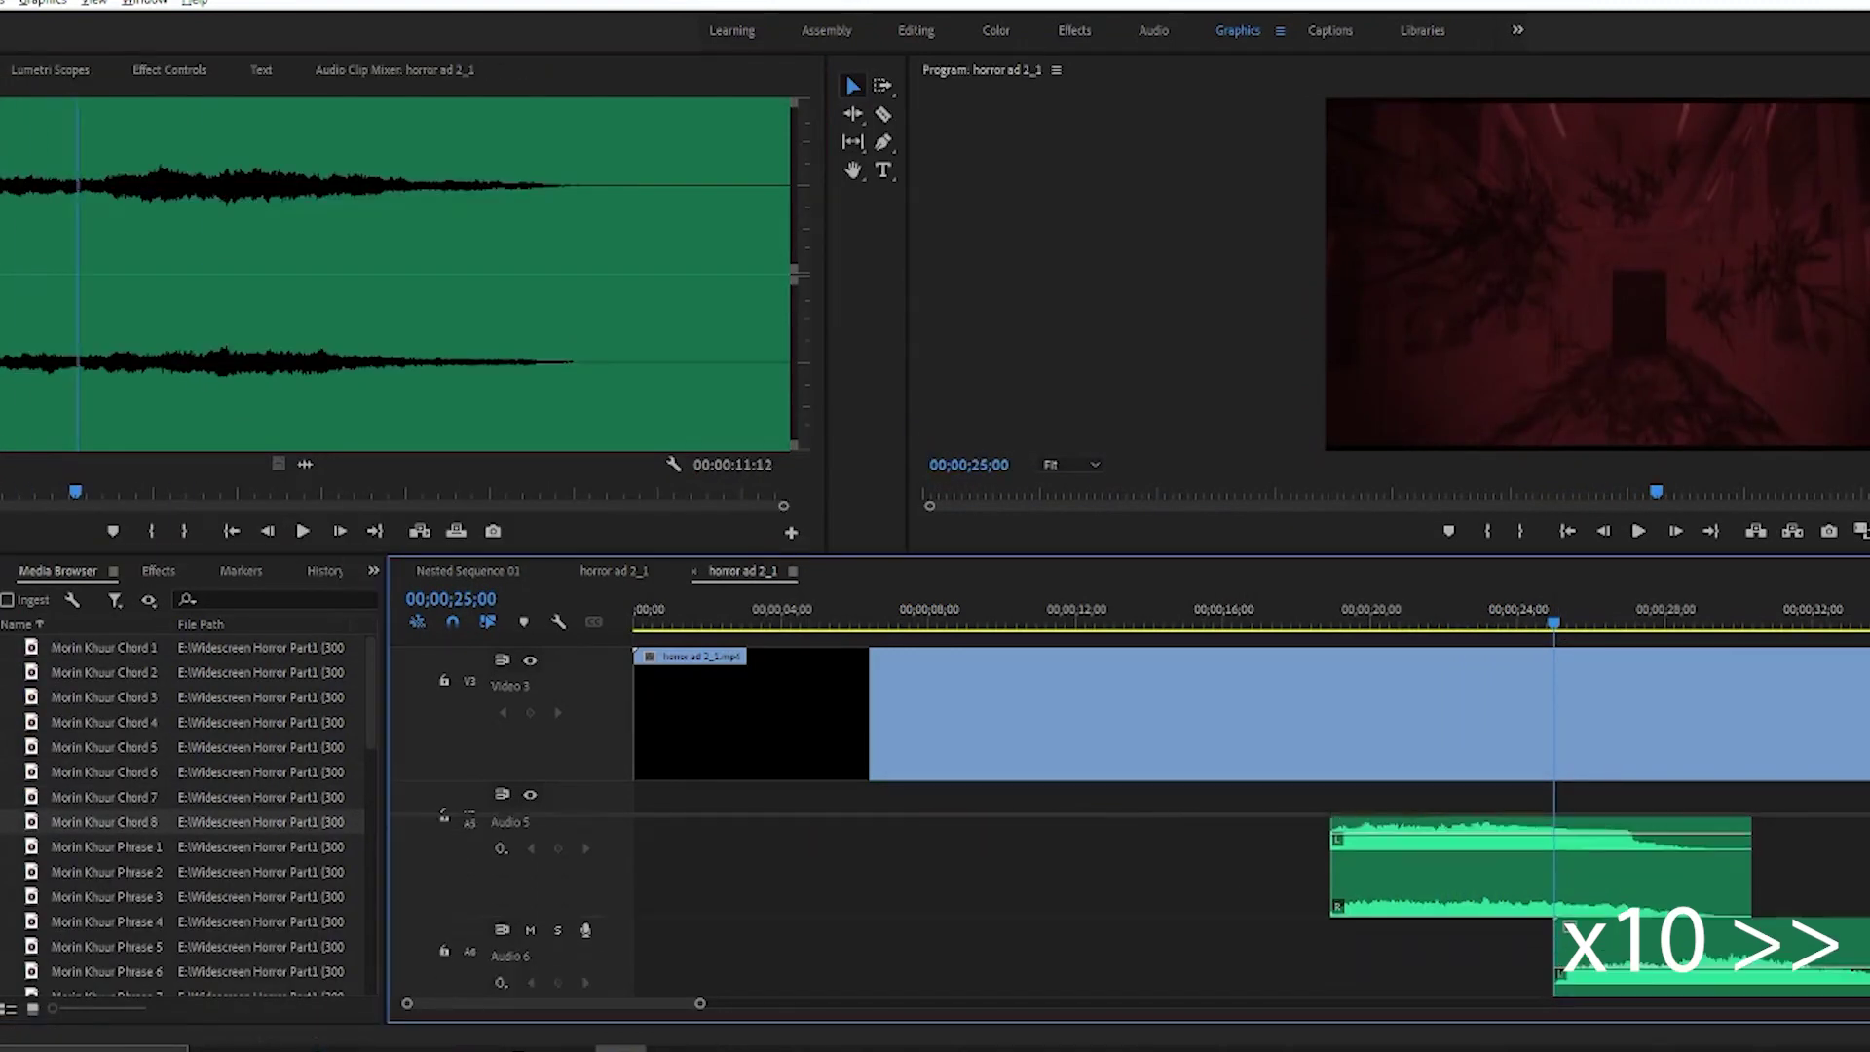
Place Zhonghu Phrase 5 on Audio 7 at 00;00;35;26, under the Commercial License title, and play the sequence.
{"action": "key", "text": "space"}
{"action": "key", "text": "space"}
{"action": "scroll", "coordinate": [372, 804], "scroll_direction": "down", "scroll_amount": 15}
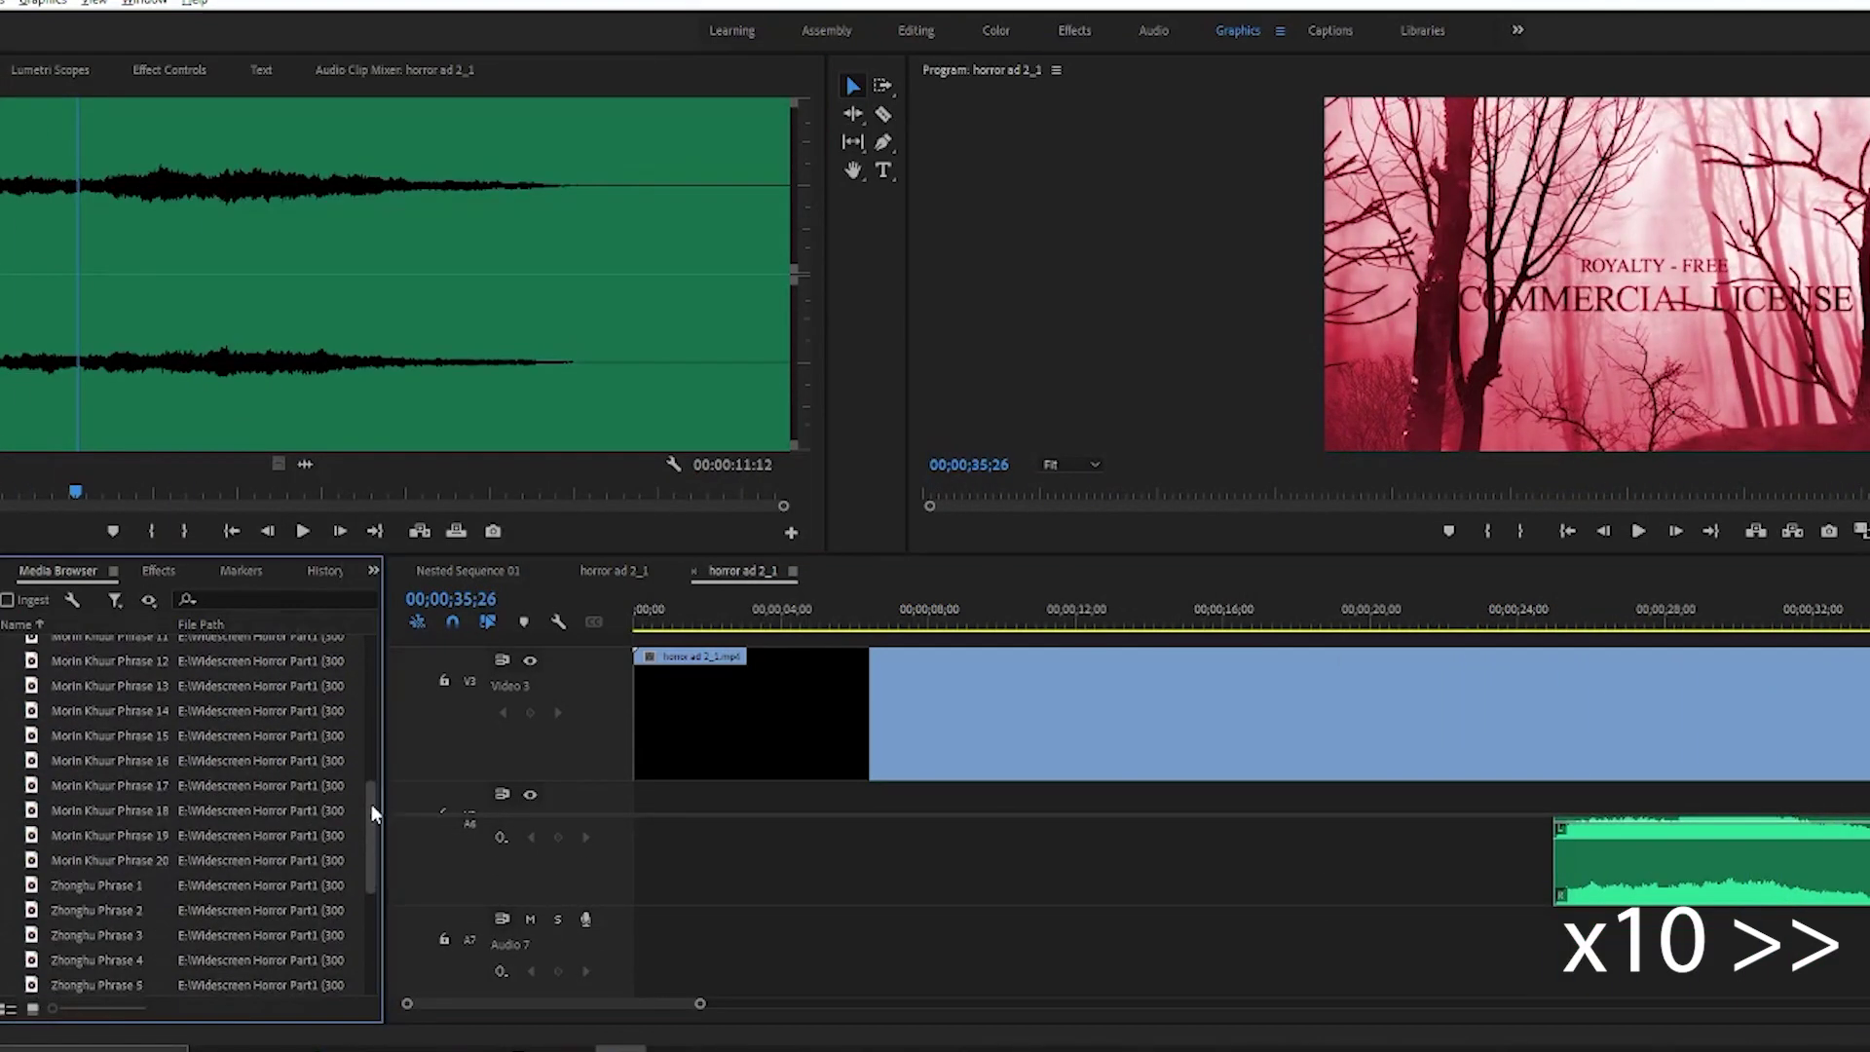
{"action": "left_click_drag", "start_coordinate": [135, 685], "coordinate": [1868, 876]}
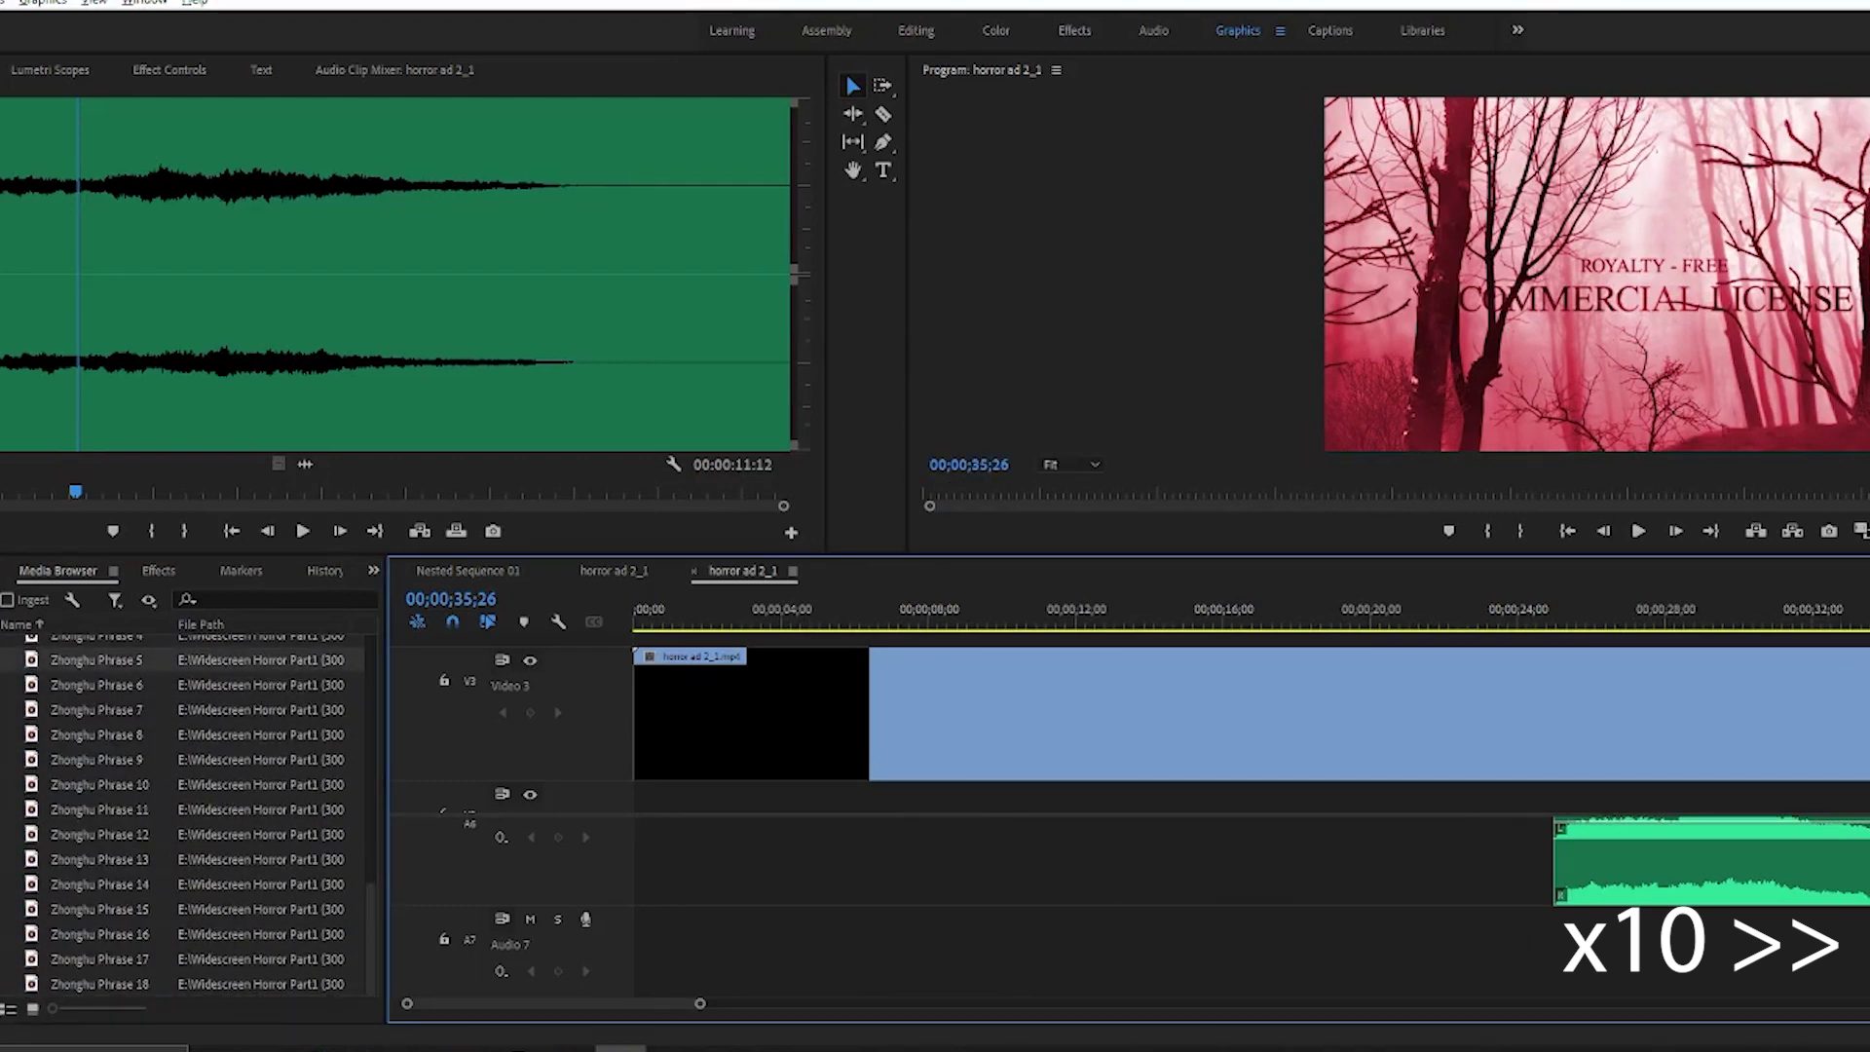
{"action": "key", "text": "space"}
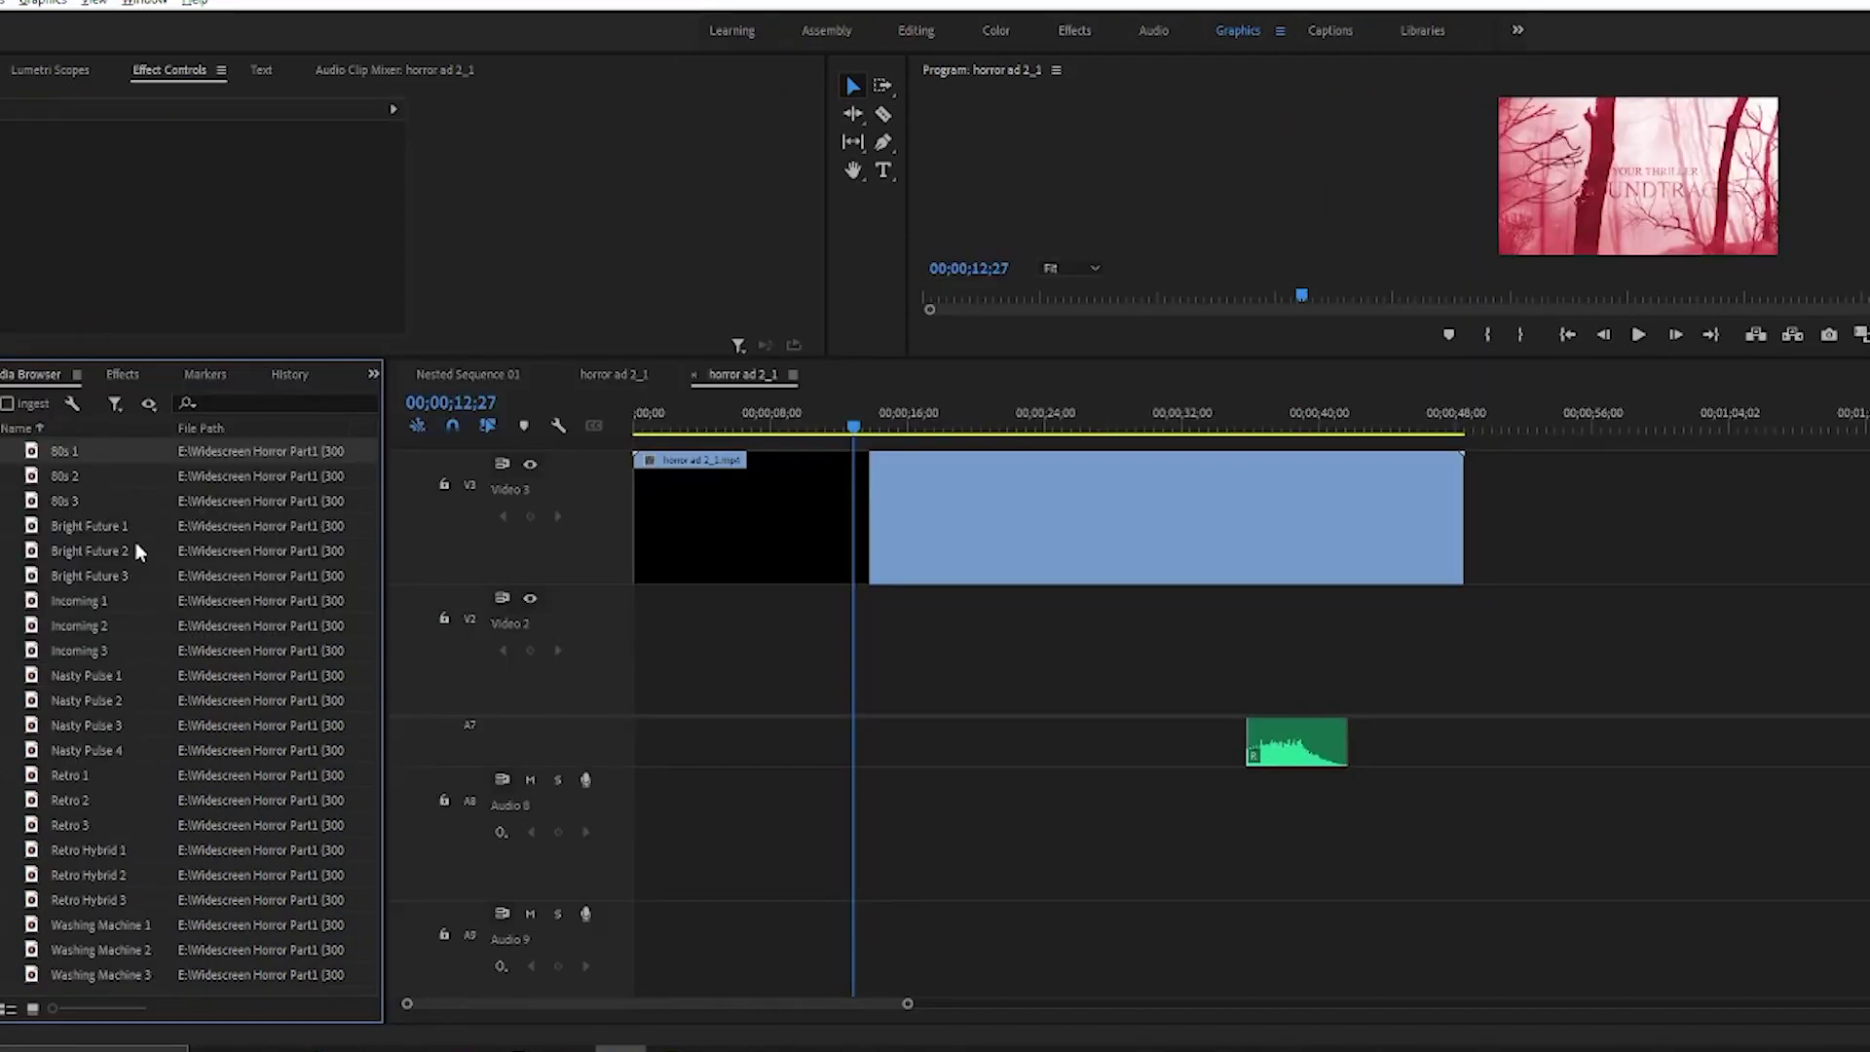
Audition Nasty Pulse 4 and place it on the Audio 8 track at about 00;00;18;27.
{"action": "double_click", "coordinate": [108, 746]}
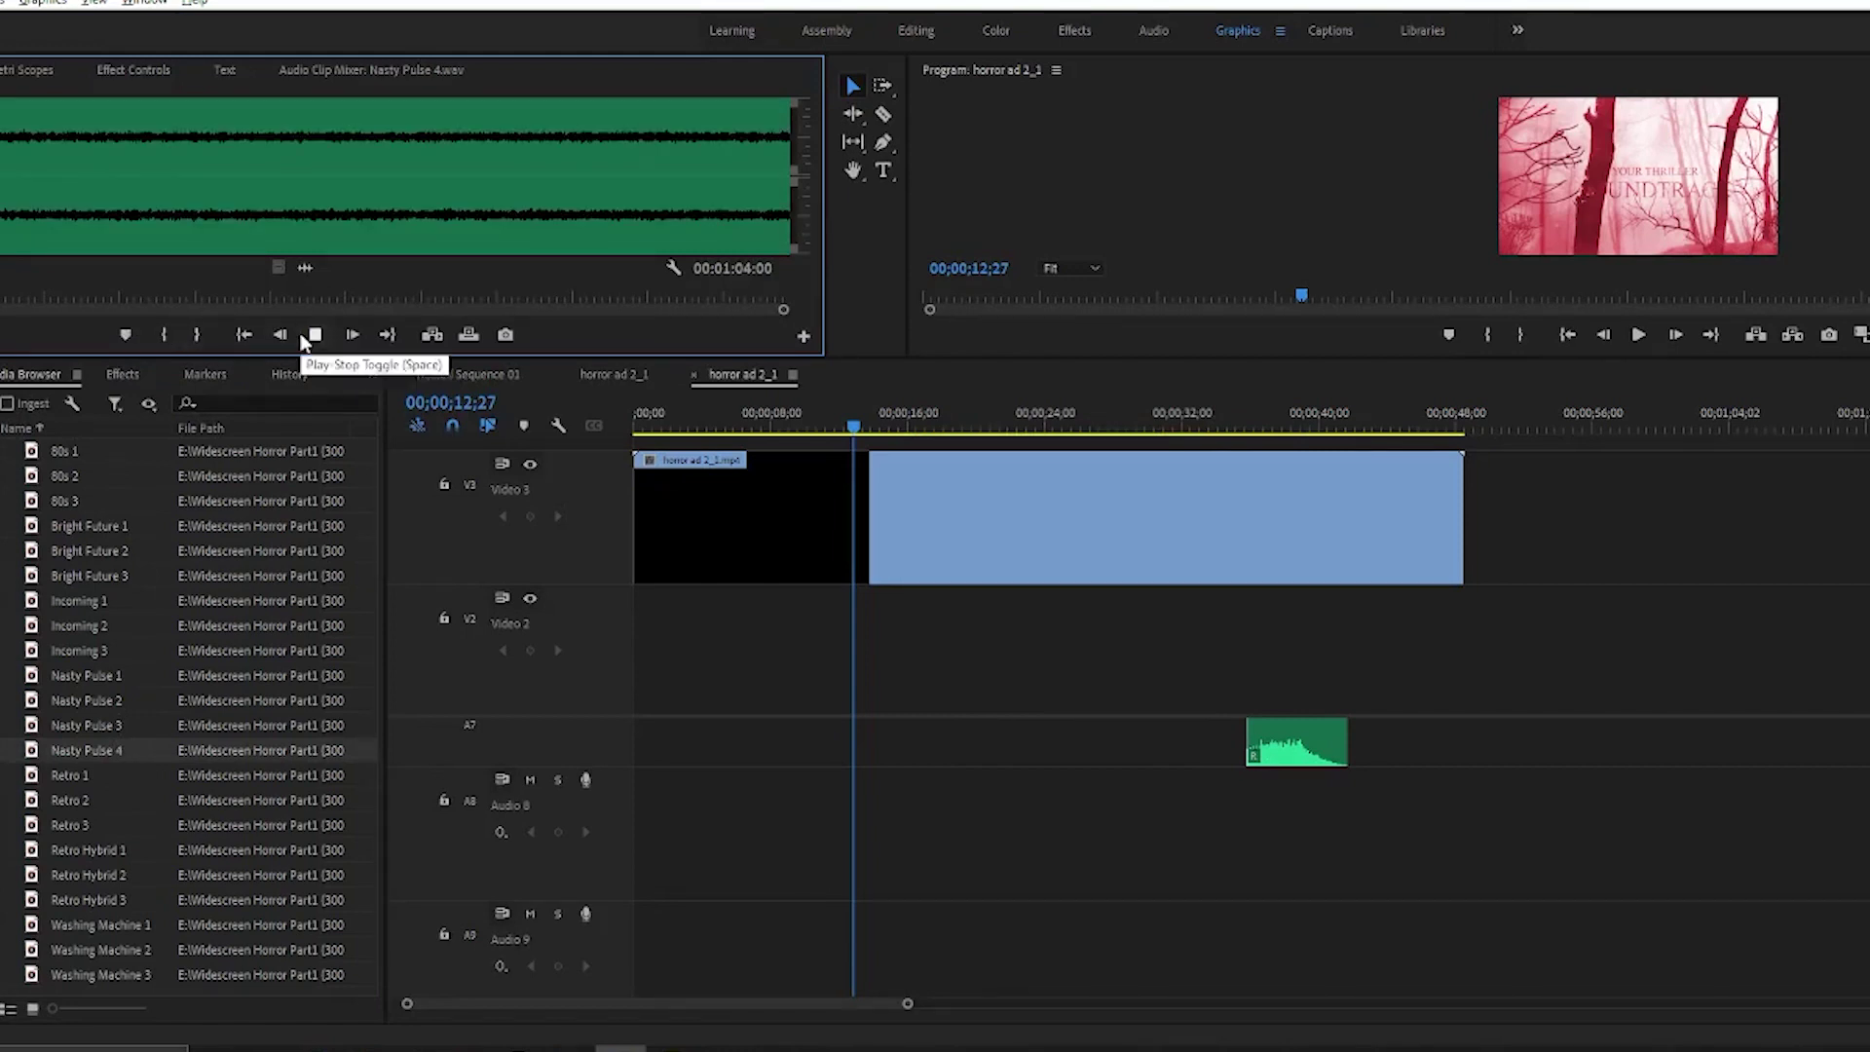
{"action": "left_click", "coordinate": [315, 336]}
{"action": "left_click_drag", "start_coordinate": [95, 750], "coordinate": [828, 750]}
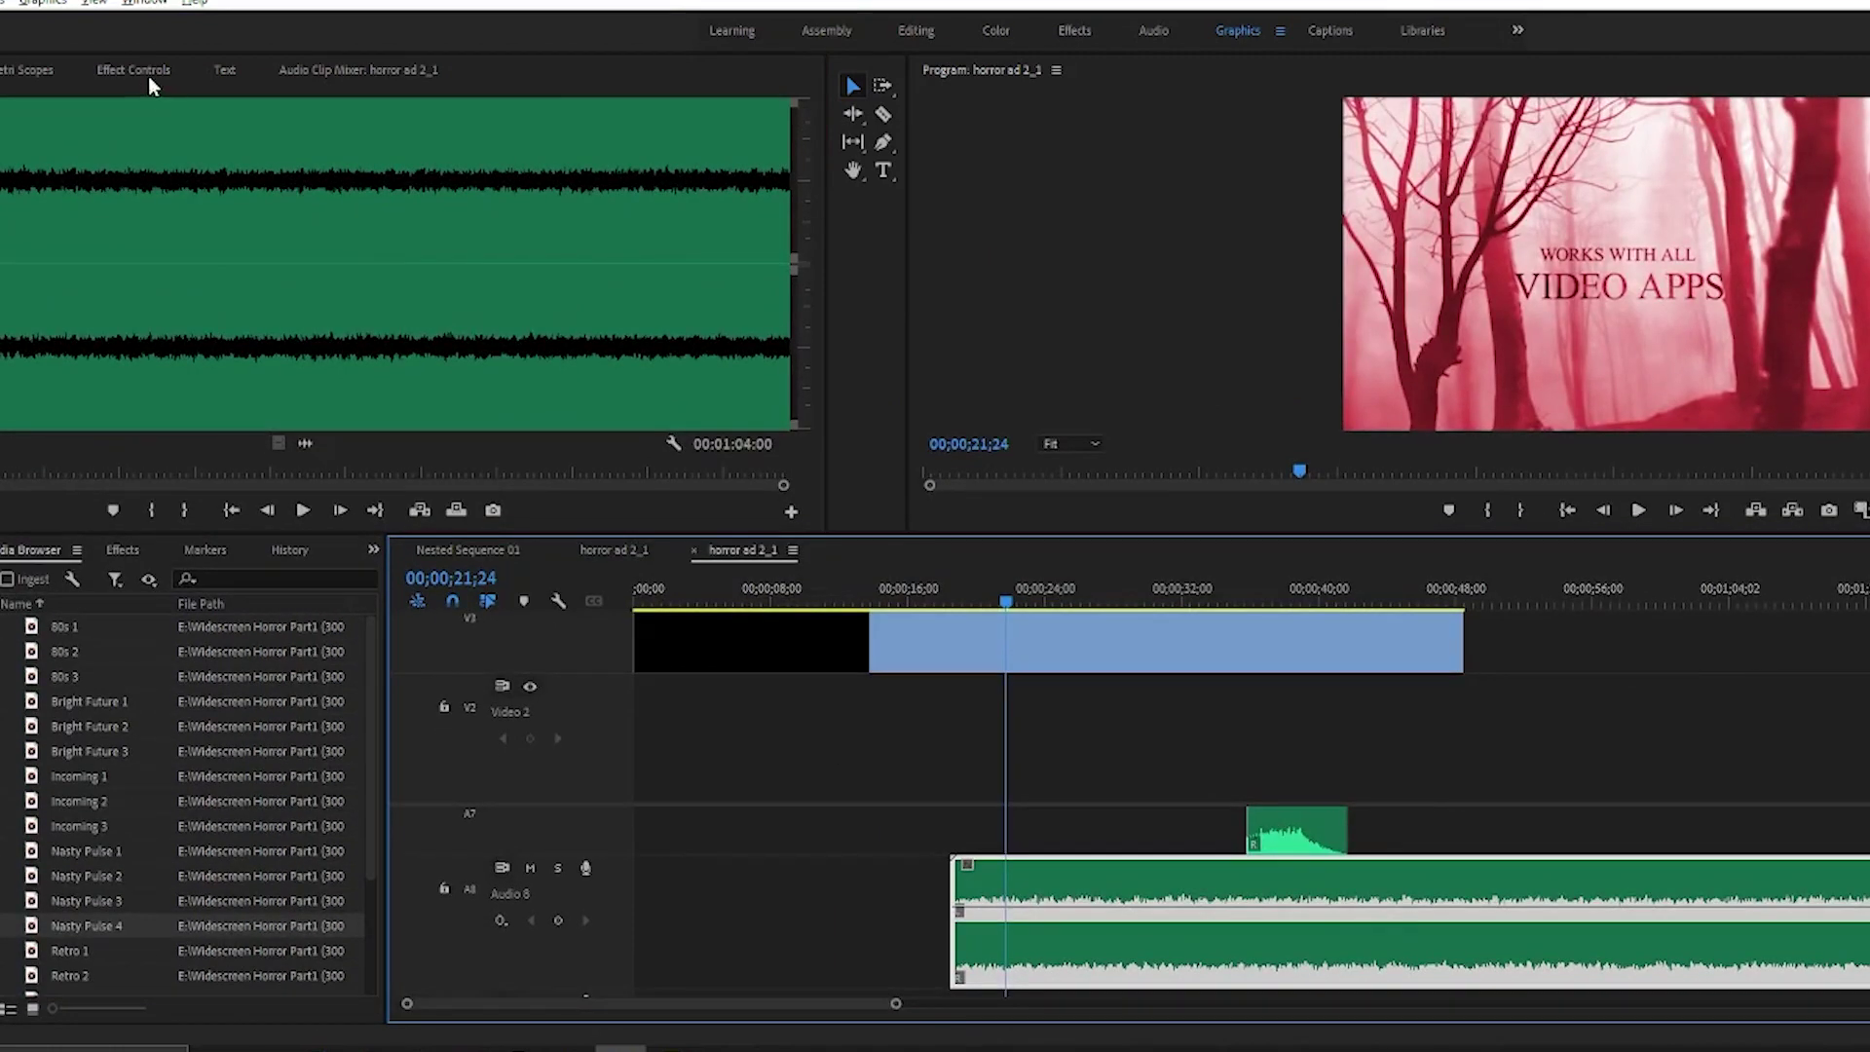
Fade in Nasty Pulse 4 with volume level keyframes, from minus infinity at 00;00;18;27 to 0 dB at 00;00;21;24, and play it.
{"action": "left_click", "coordinate": [149, 78]}
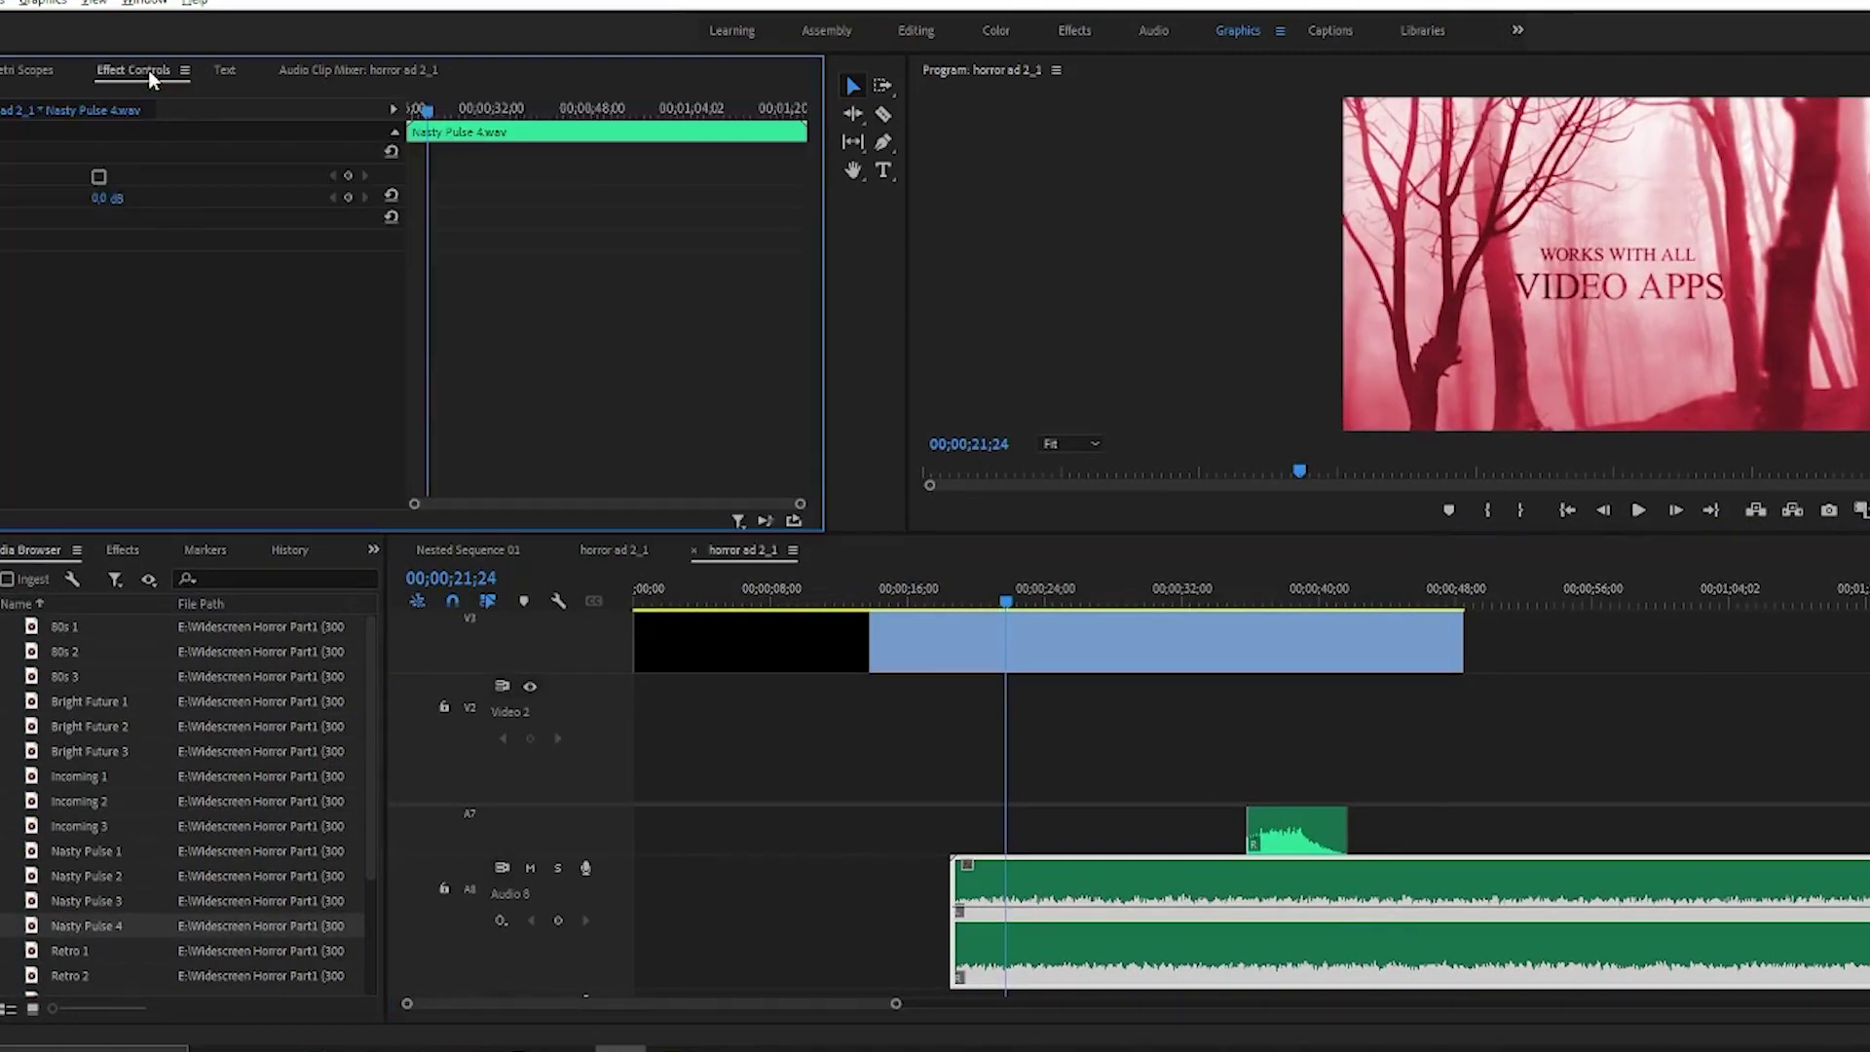
{"action": "left_click", "coordinate": [348, 197]}
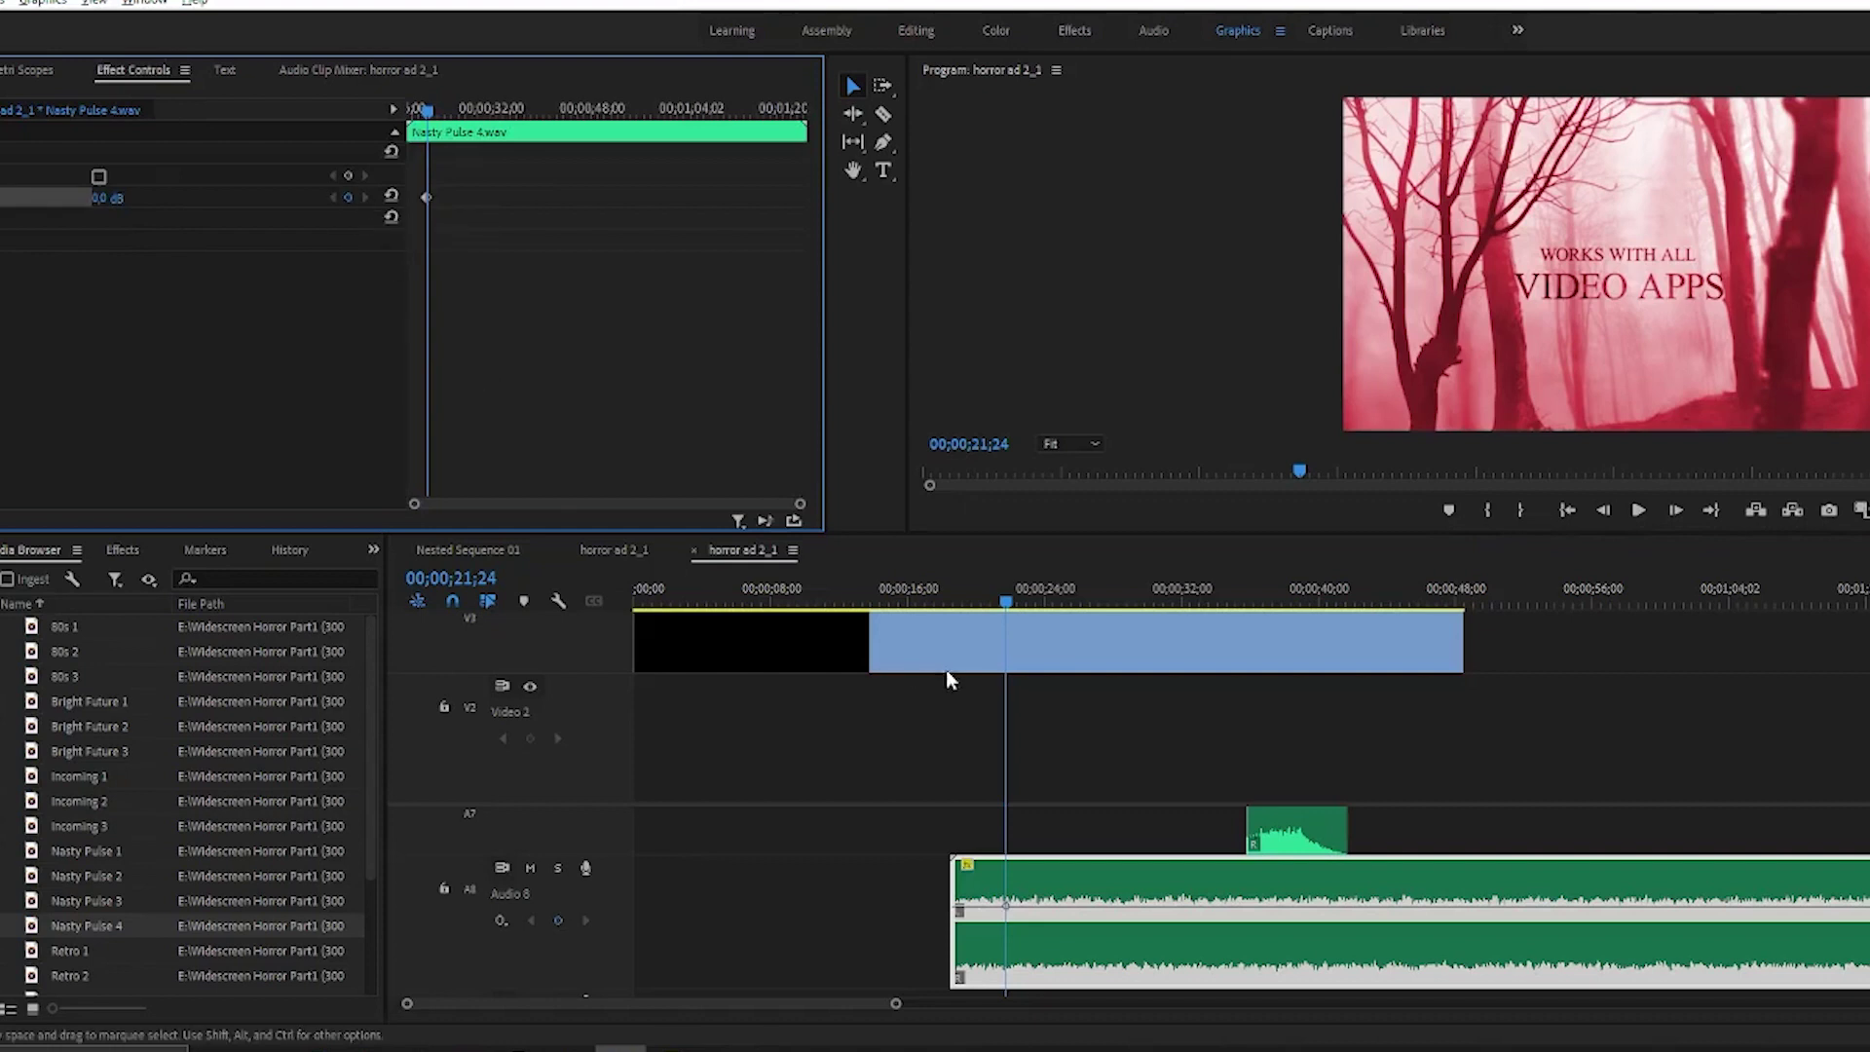
{"action": "left_click_drag", "start_coordinate": [1008, 610], "coordinate": [960, 602]}
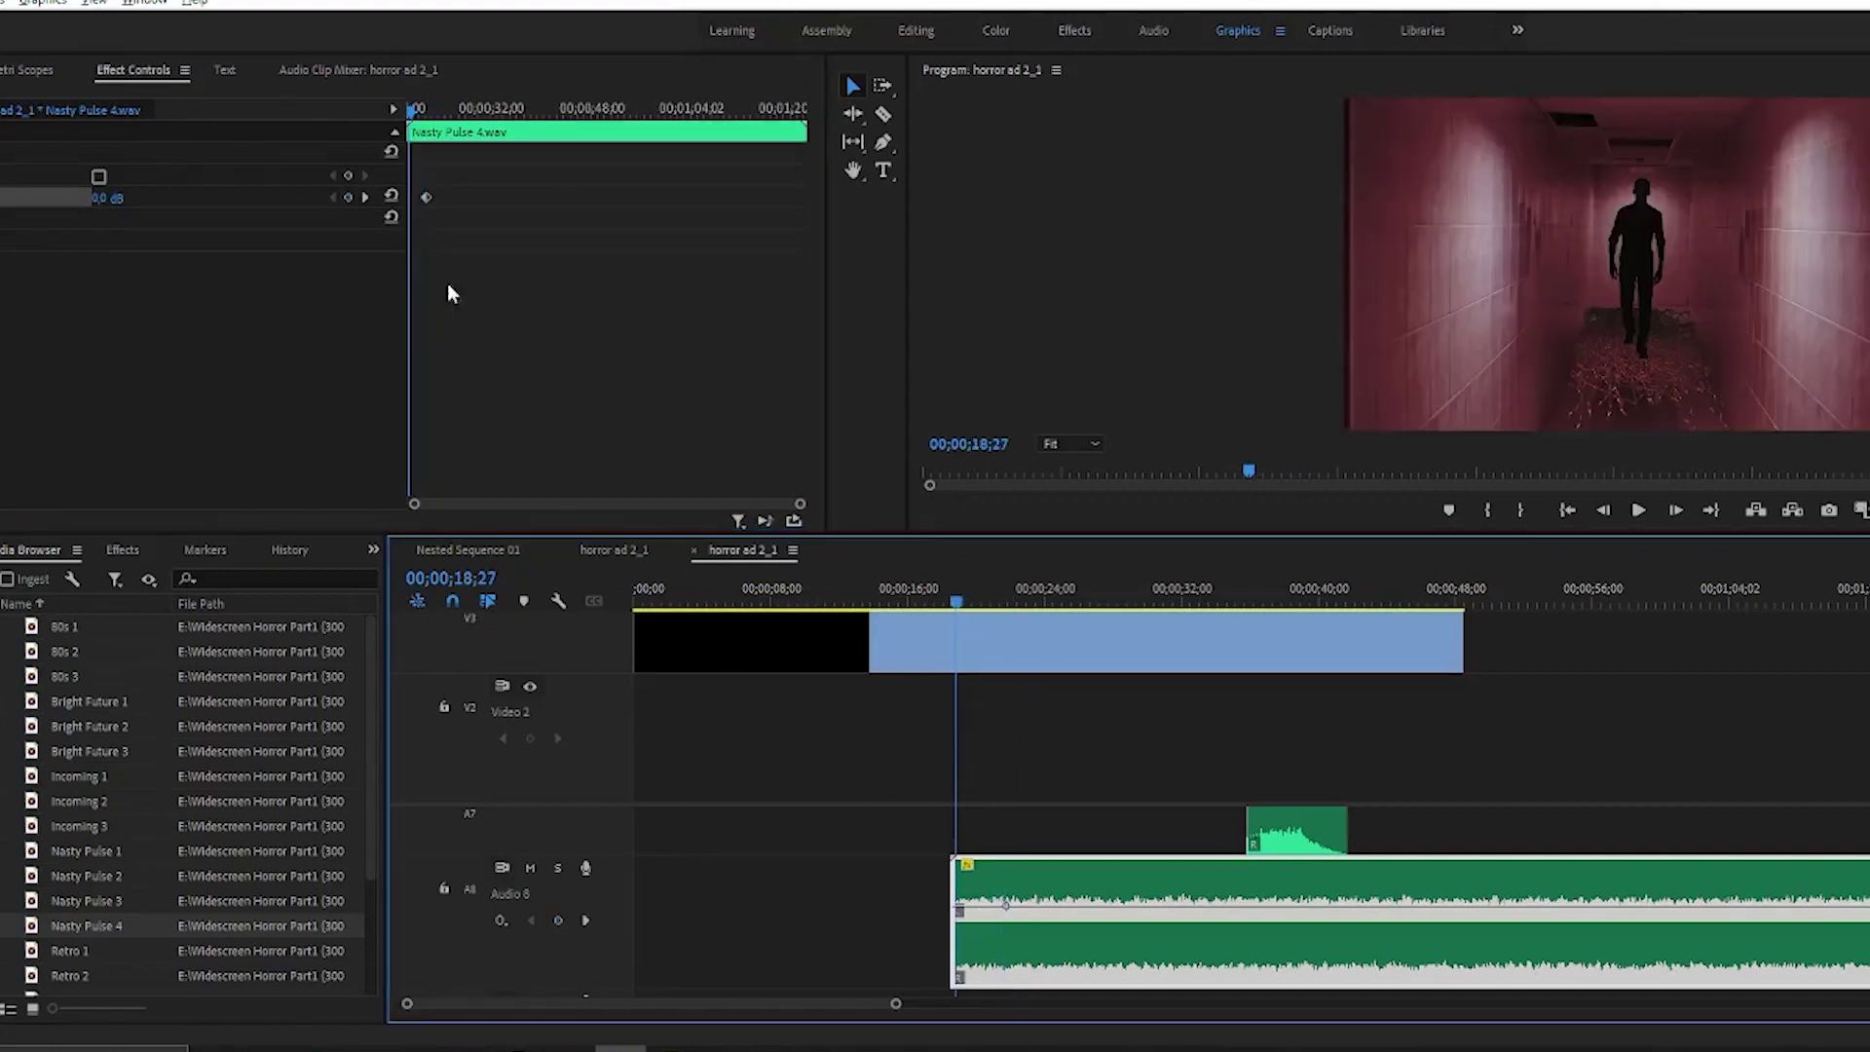
{"action": "left_click", "coordinate": [103, 199]}
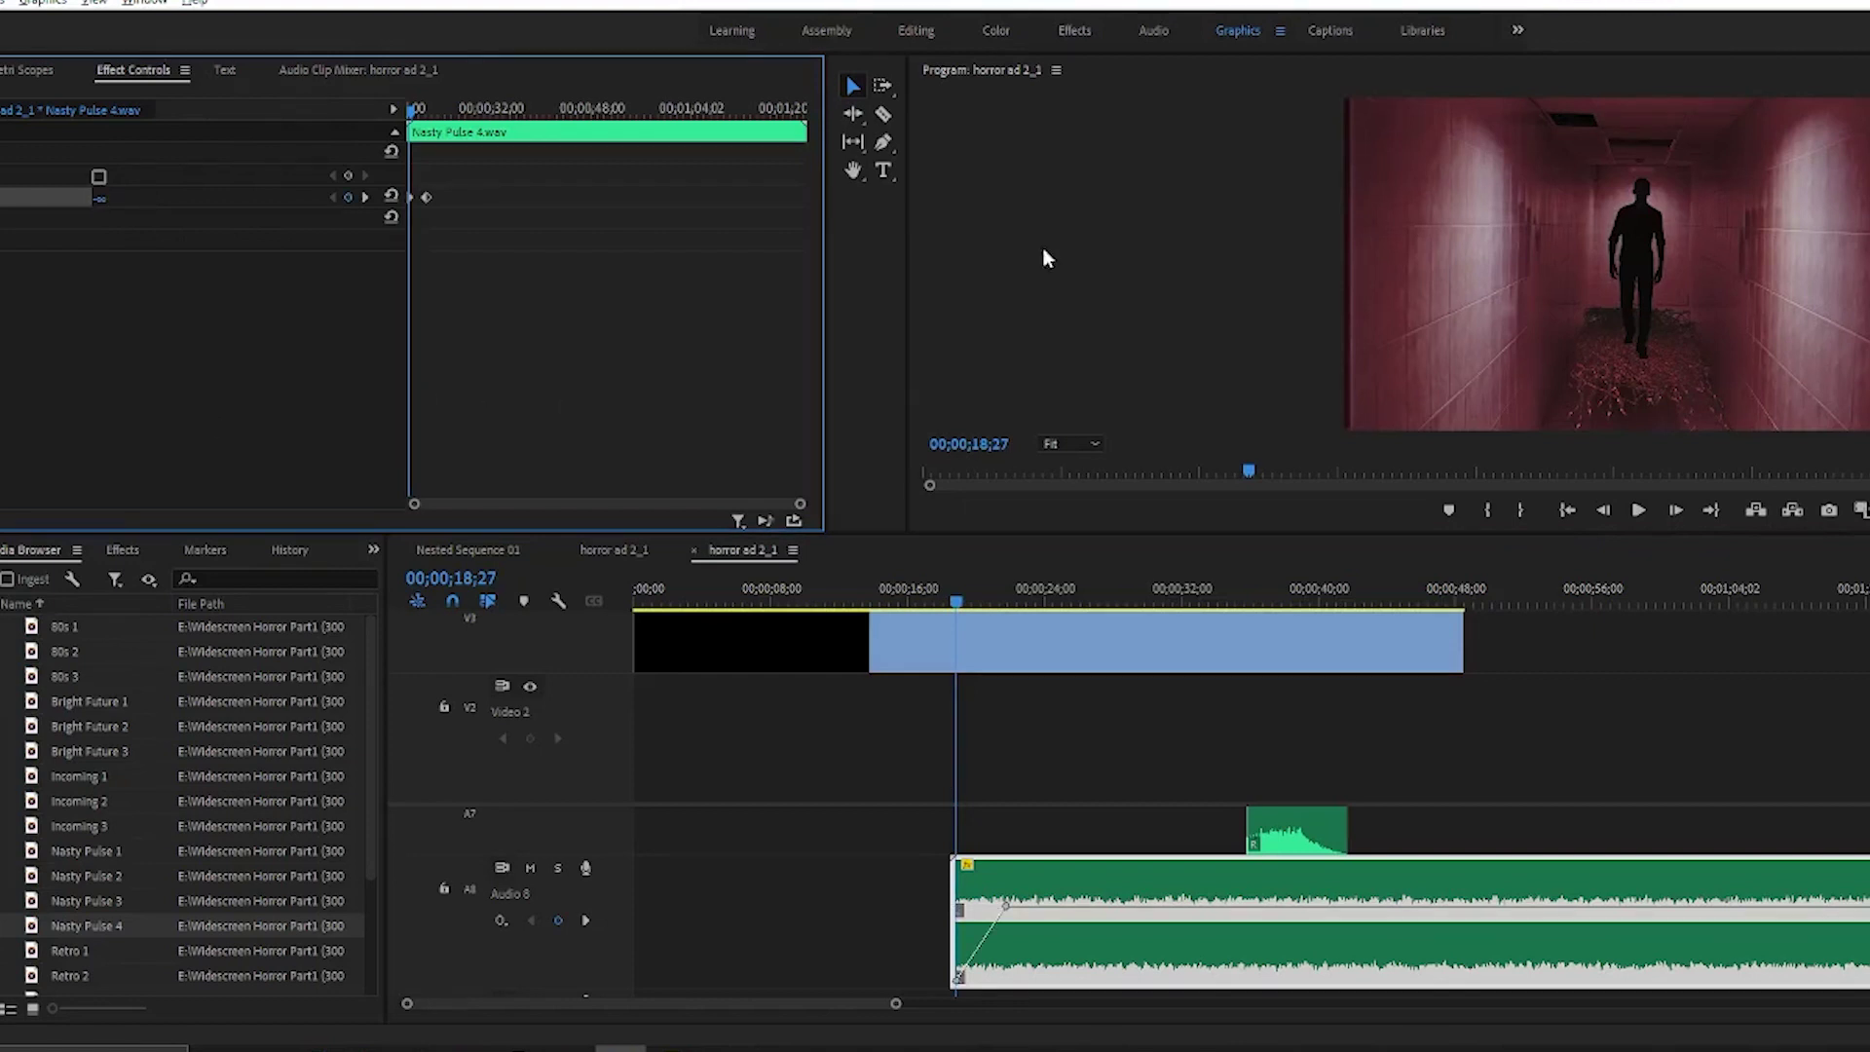
{"action": "left_click", "coordinate": [1639, 512]}
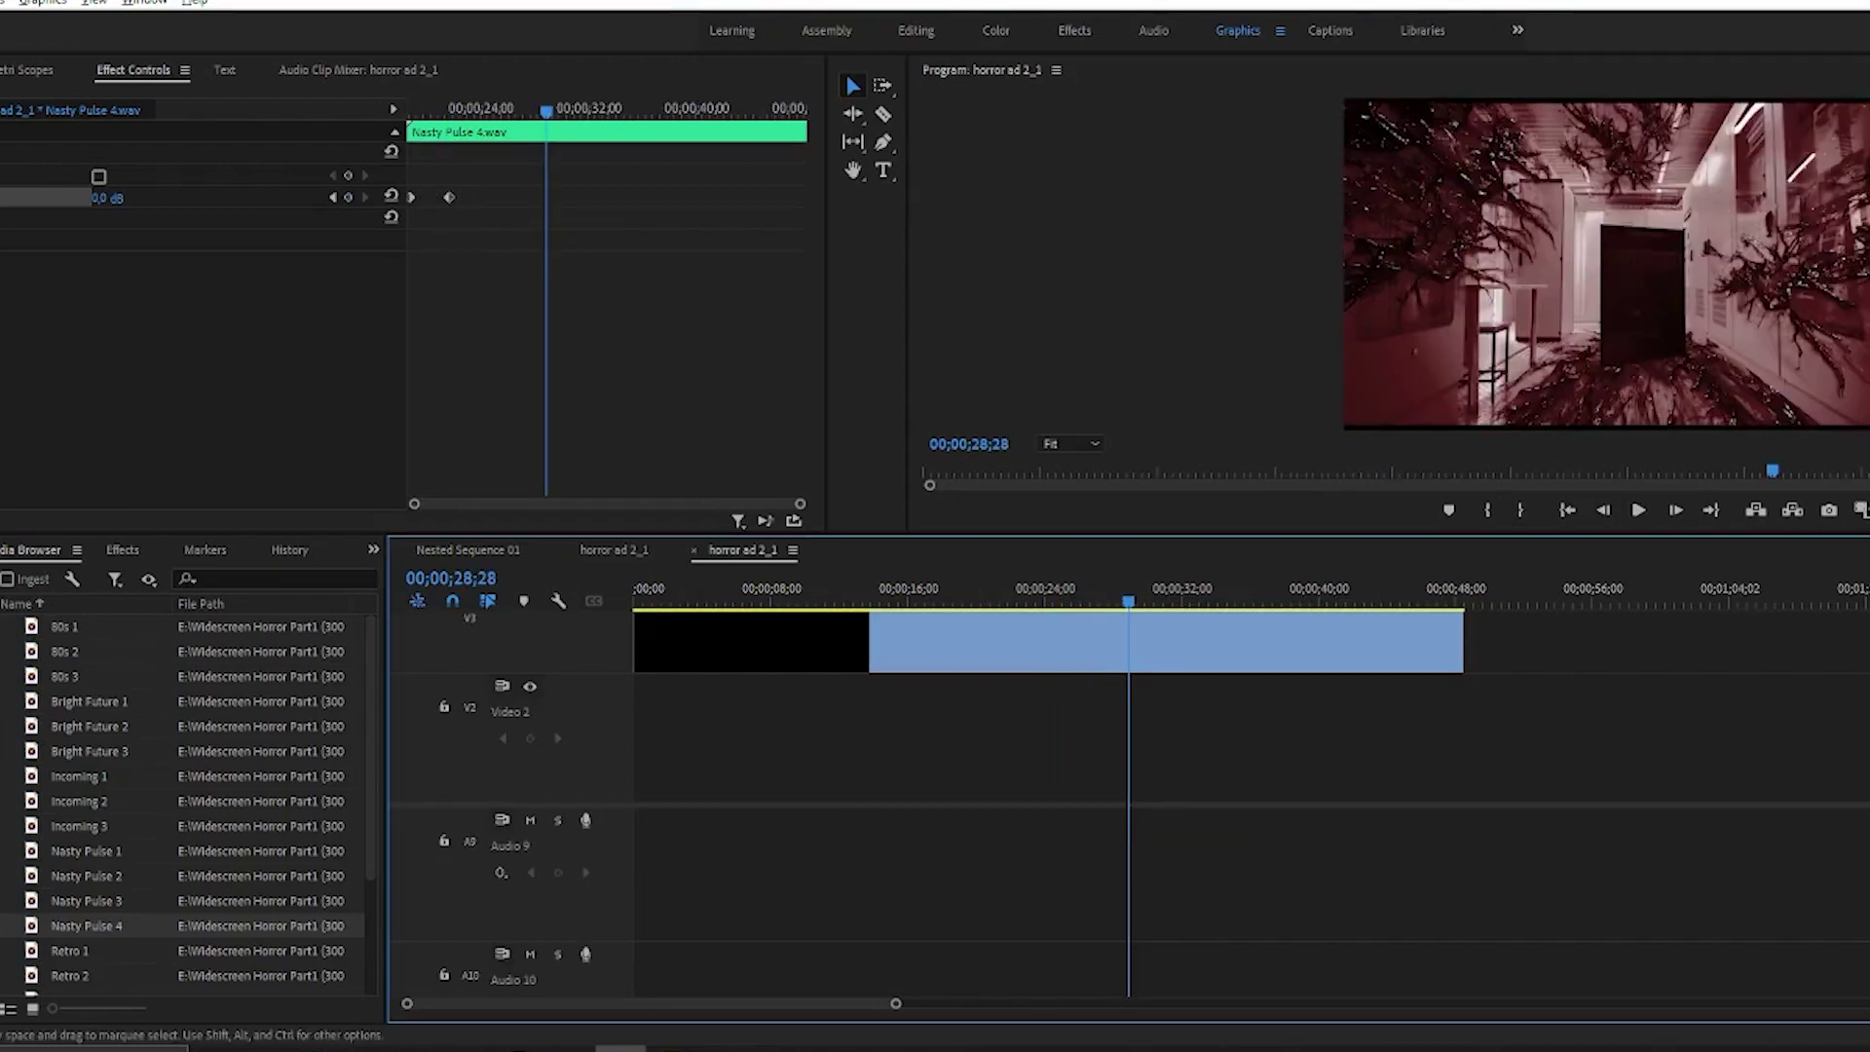
Place Retro Hybrid 3 on the Audio 9 track at about 00;00;25;00, below the Nasty Pulse clip.
{"action": "left_click", "coordinate": [1656, 876]}
{"action": "scroll", "coordinate": [1250, 901], "scroll_direction": "up", "scroll_amount": 10}
{"action": "scroll", "coordinate": [1251, 901], "scroll_direction": "down", "scroll_amount": 8}
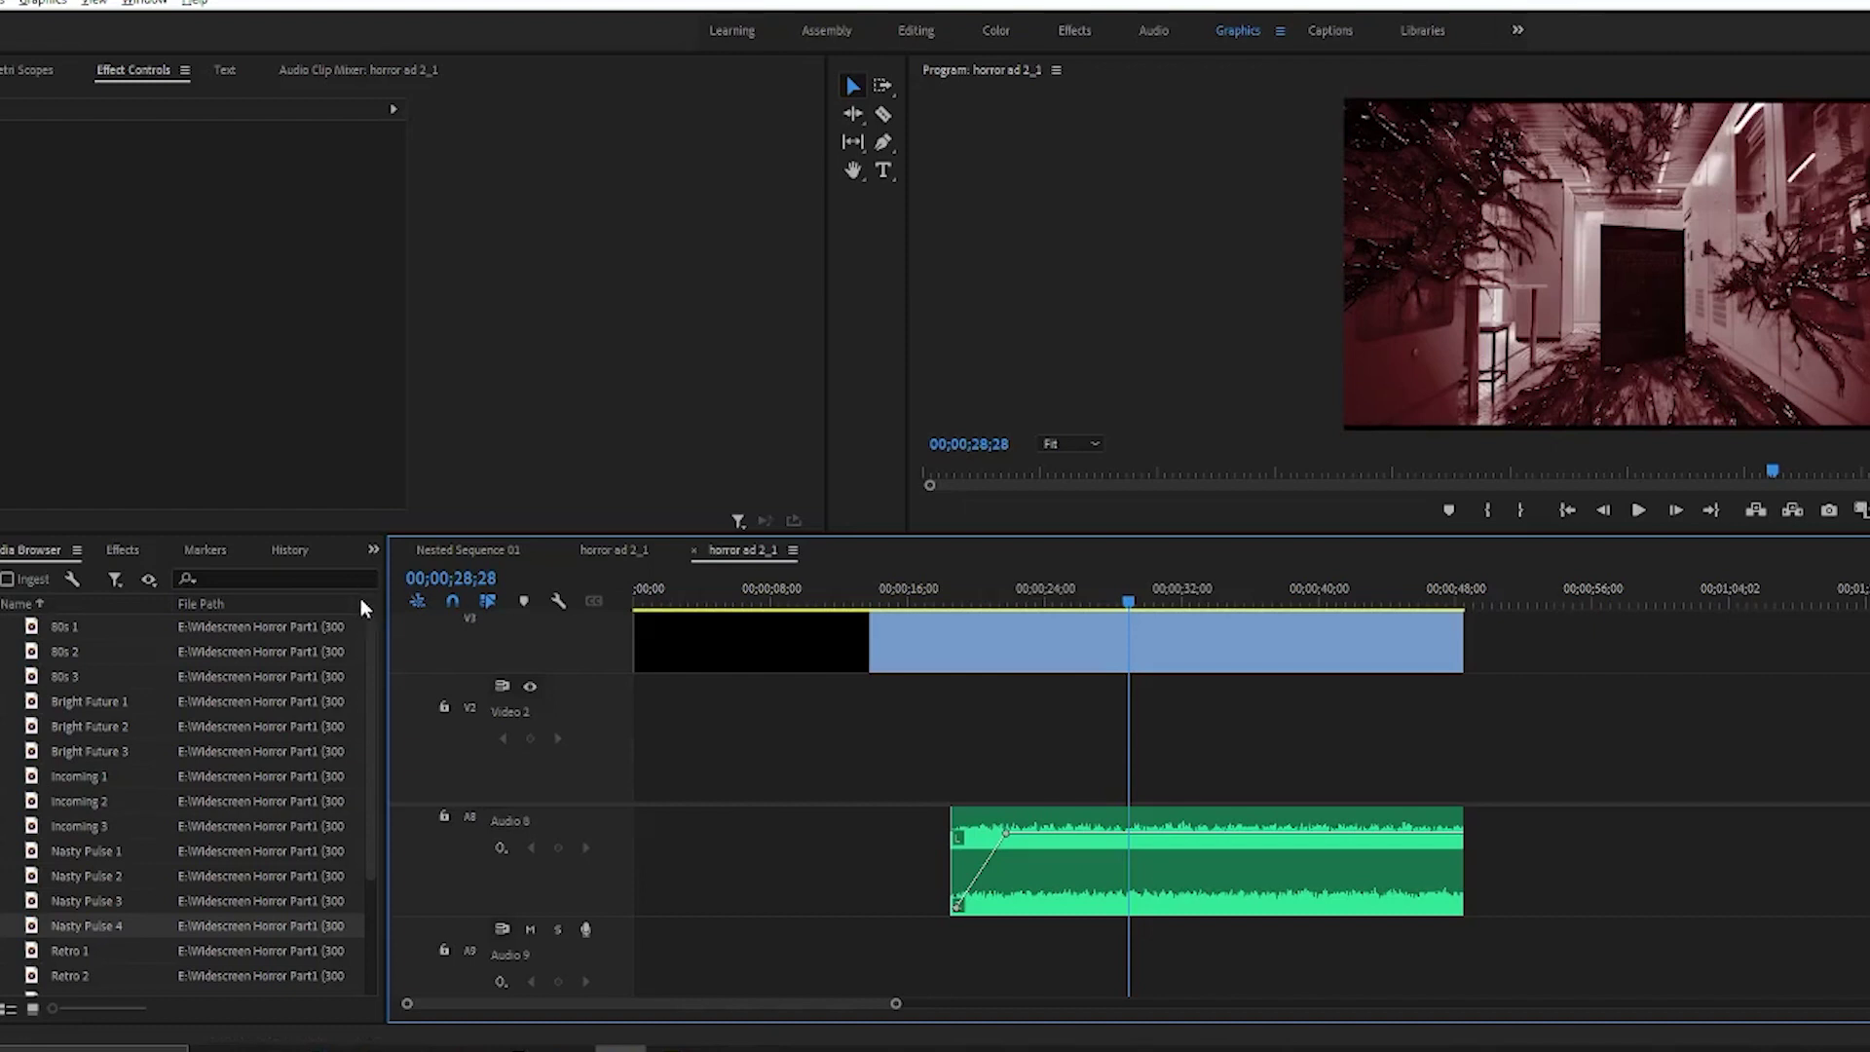
{"action": "left_click_drag", "start_coordinate": [370, 651], "coordinate": [371, 726]}
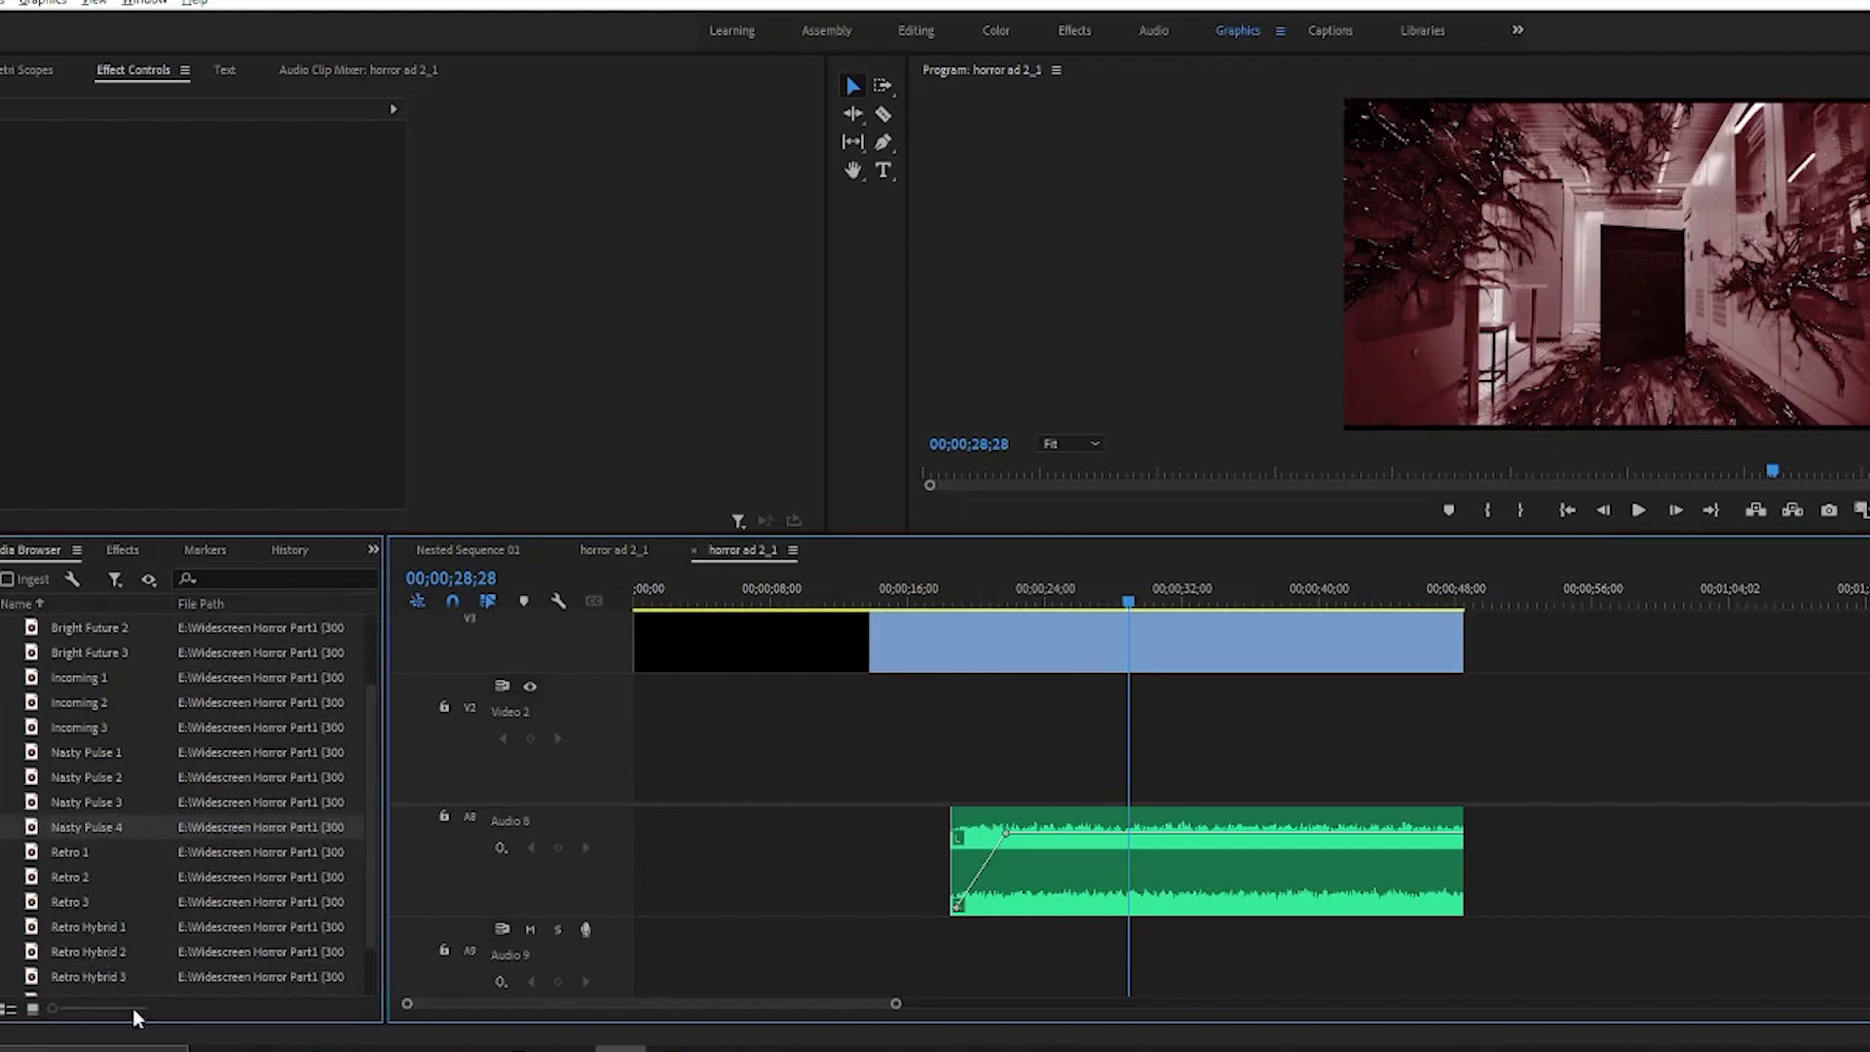
{"action": "left_click_drag", "start_coordinate": [101, 982], "coordinate": [1062, 933]}
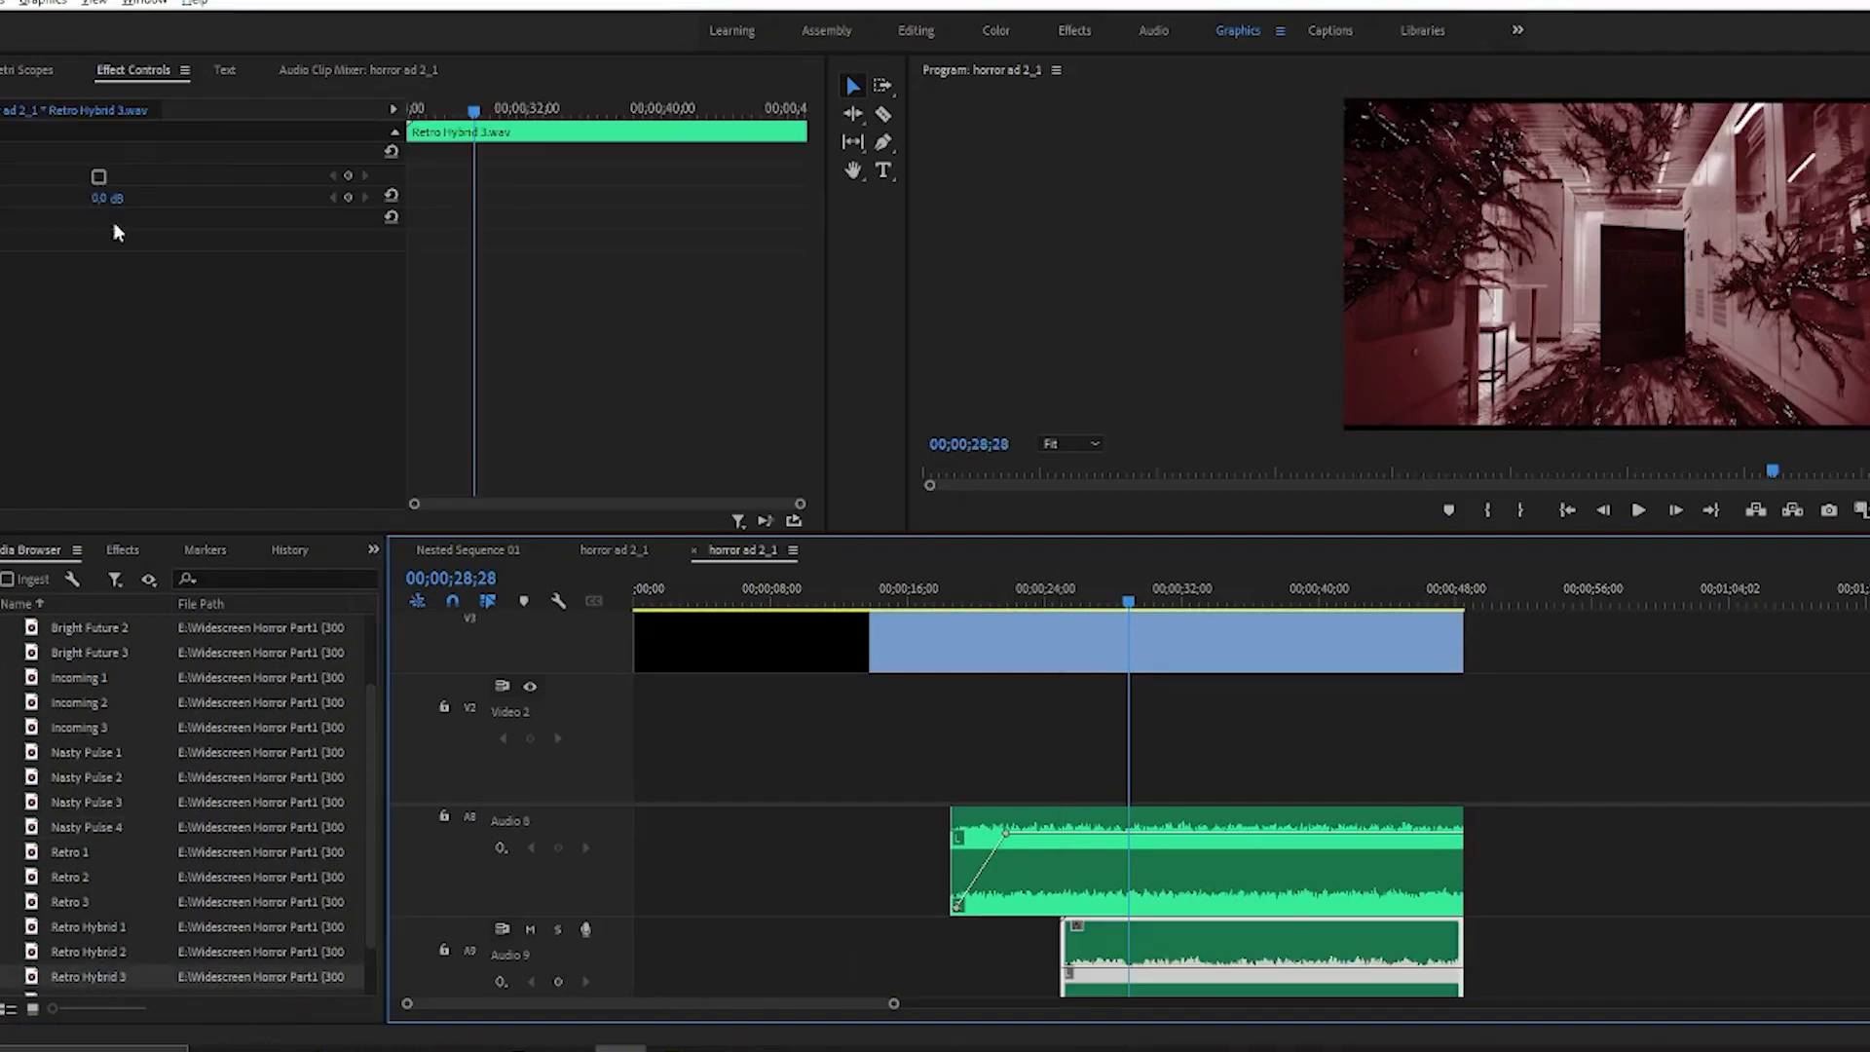
Fade in Retro Hybrid 3 with volume level keyframes, from minus infinity at 00;00;25;08 to 0 dB at 00;00;28;28.
{"action": "left_click", "coordinate": [348, 197]}
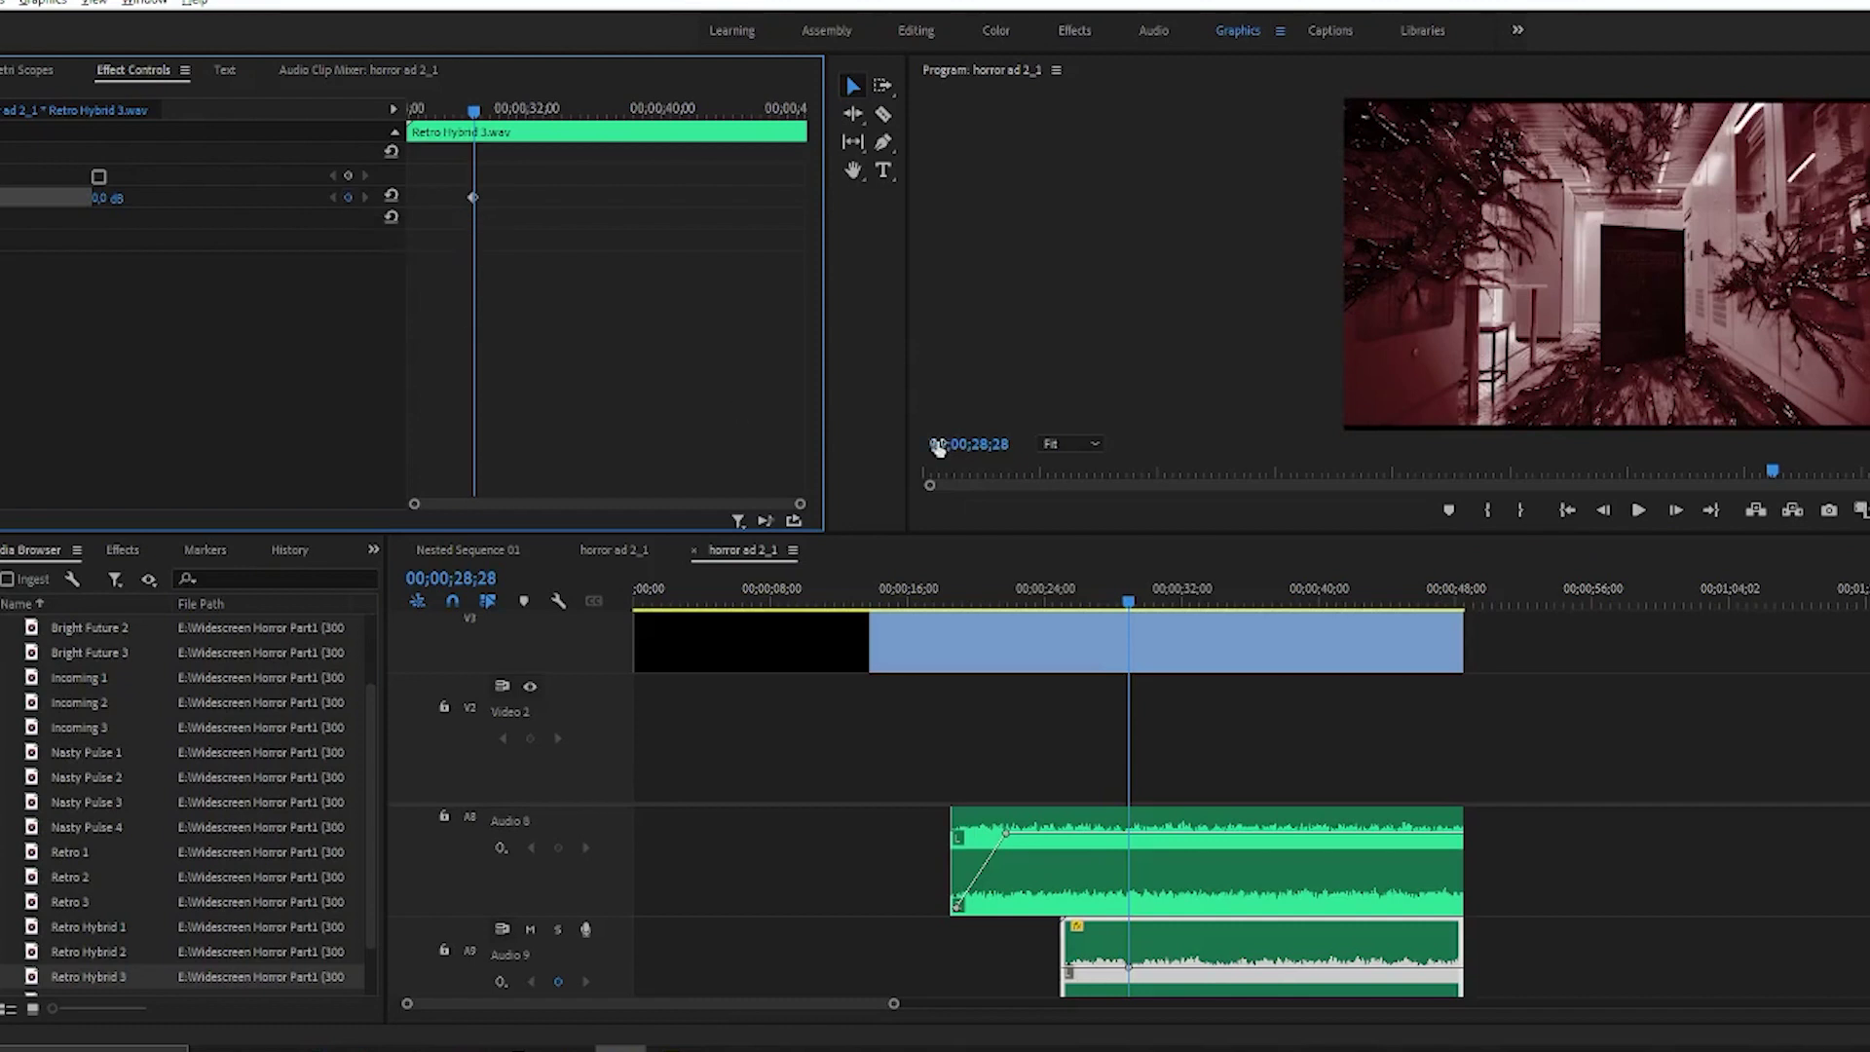
{"action": "left_click_drag", "start_coordinate": [1098, 596], "coordinate": [1067, 606]}
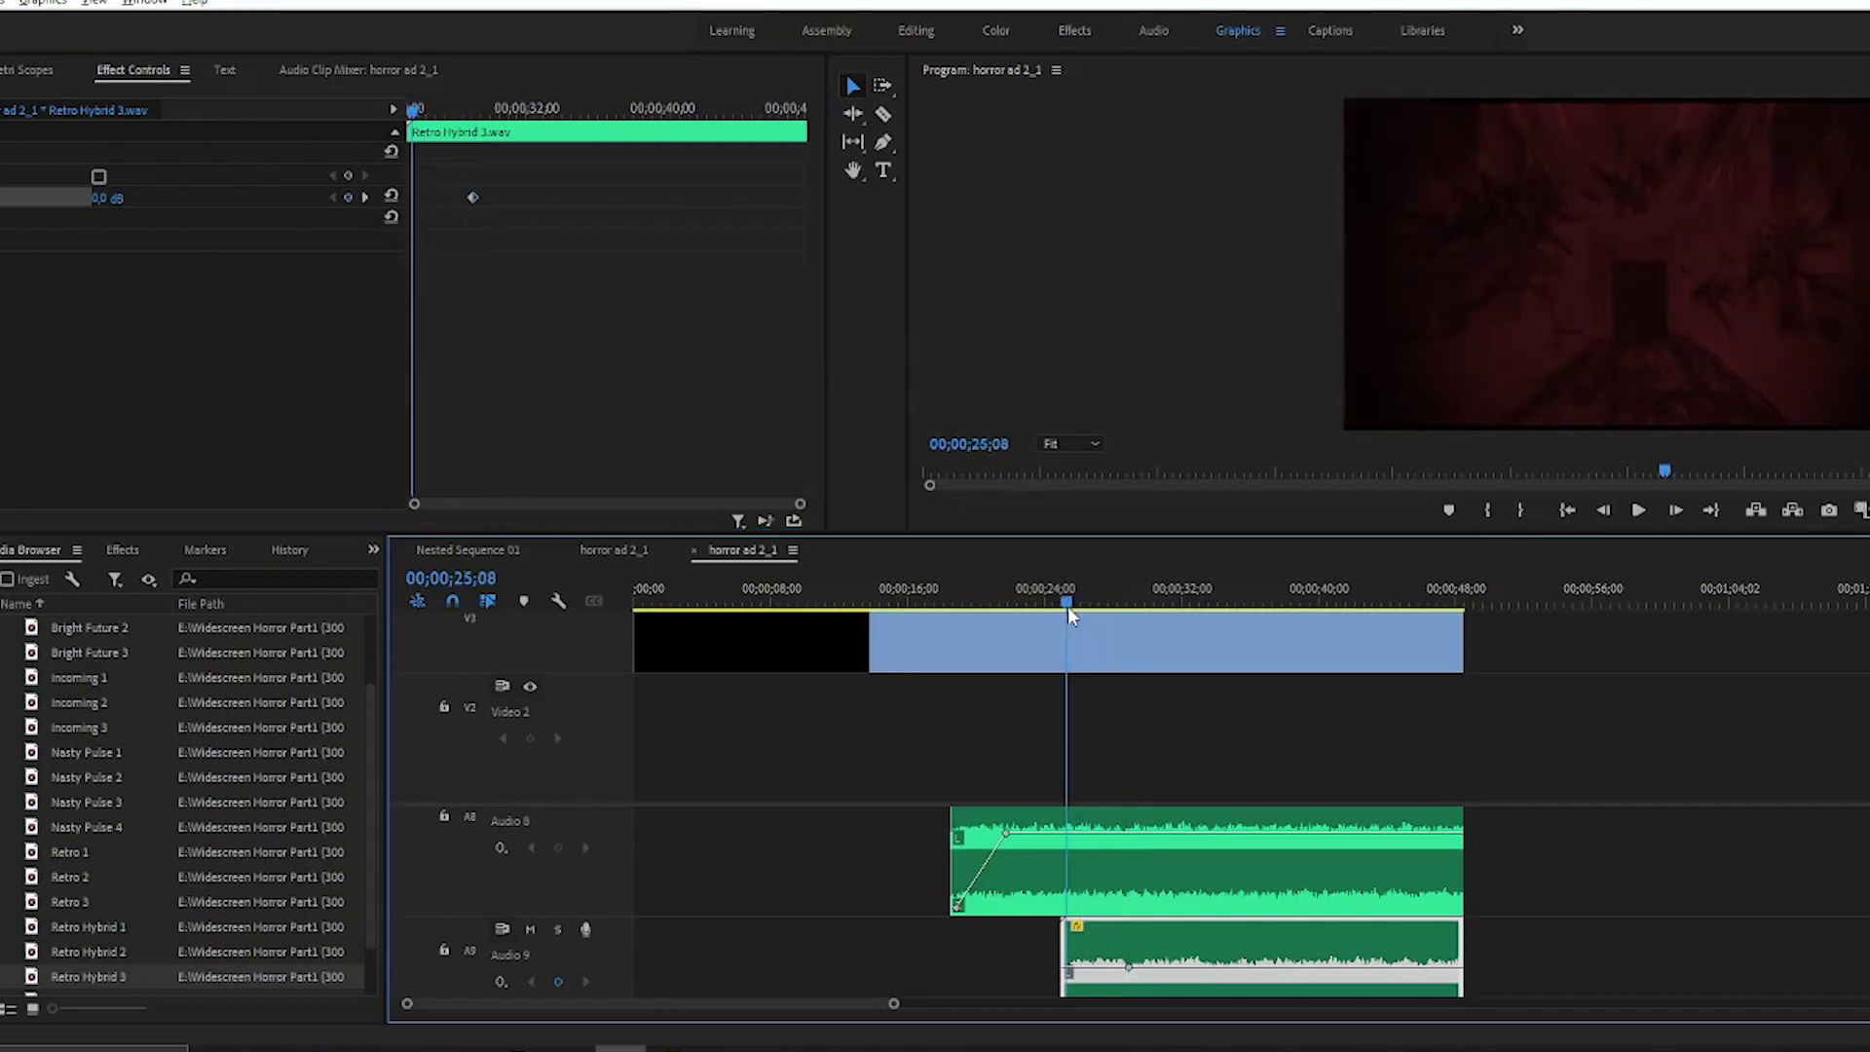
{"action": "left_click_drag", "start_coordinate": [113, 200], "coordinate": [20, 202]}
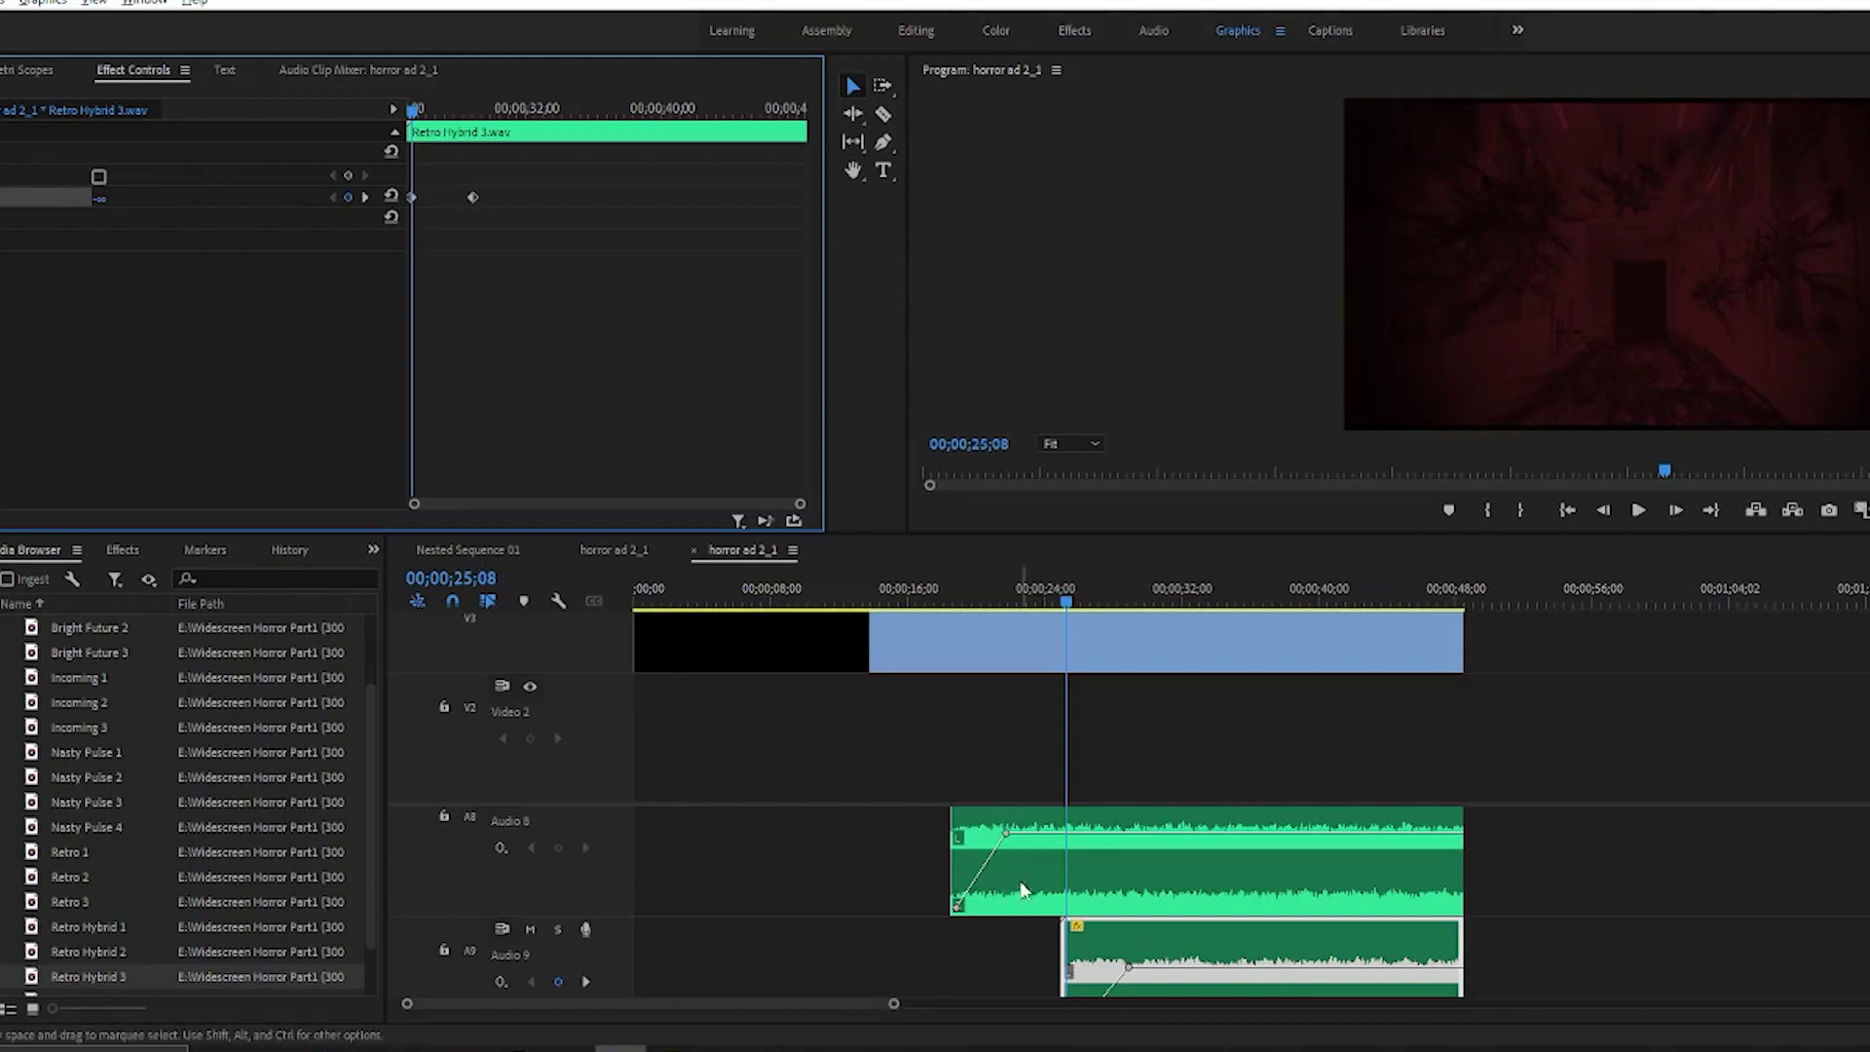
Fade out Nasty Pulse 4 with volume level keyframes, from 0 dB at 00;00;24;27 to minus infinity at 00;00;28;20.
{"action": "left_click_drag", "start_coordinate": [1068, 606], "coordinate": [1059, 606]}
{"action": "left_click", "coordinate": [1096, 950]}
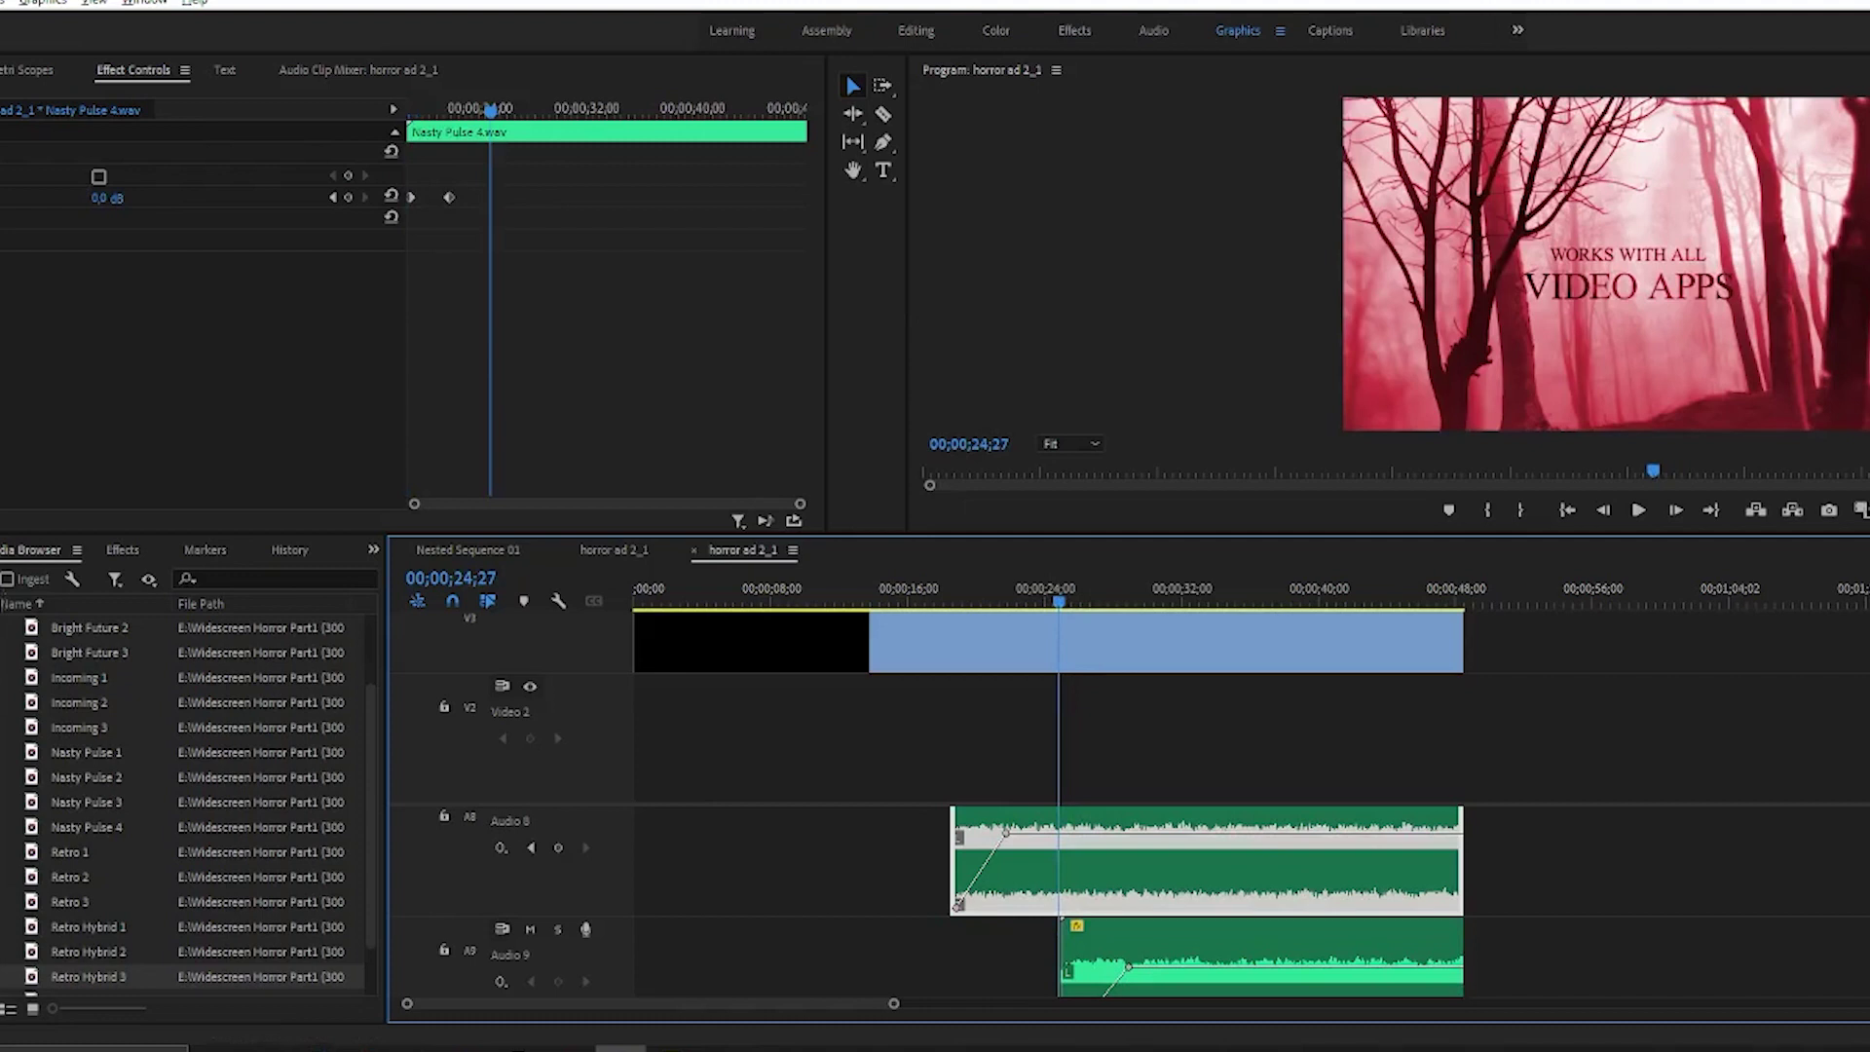
{"action": "left_click", "coordinate": [346, 198]}
{"action": "left_click_drag", "start_coordinate": [1069, 601], "coordinate": [1128, 598]}
{"action": "left_click_drag", "start_coordinate": [91, 201], "coordinate": [20, 202]}
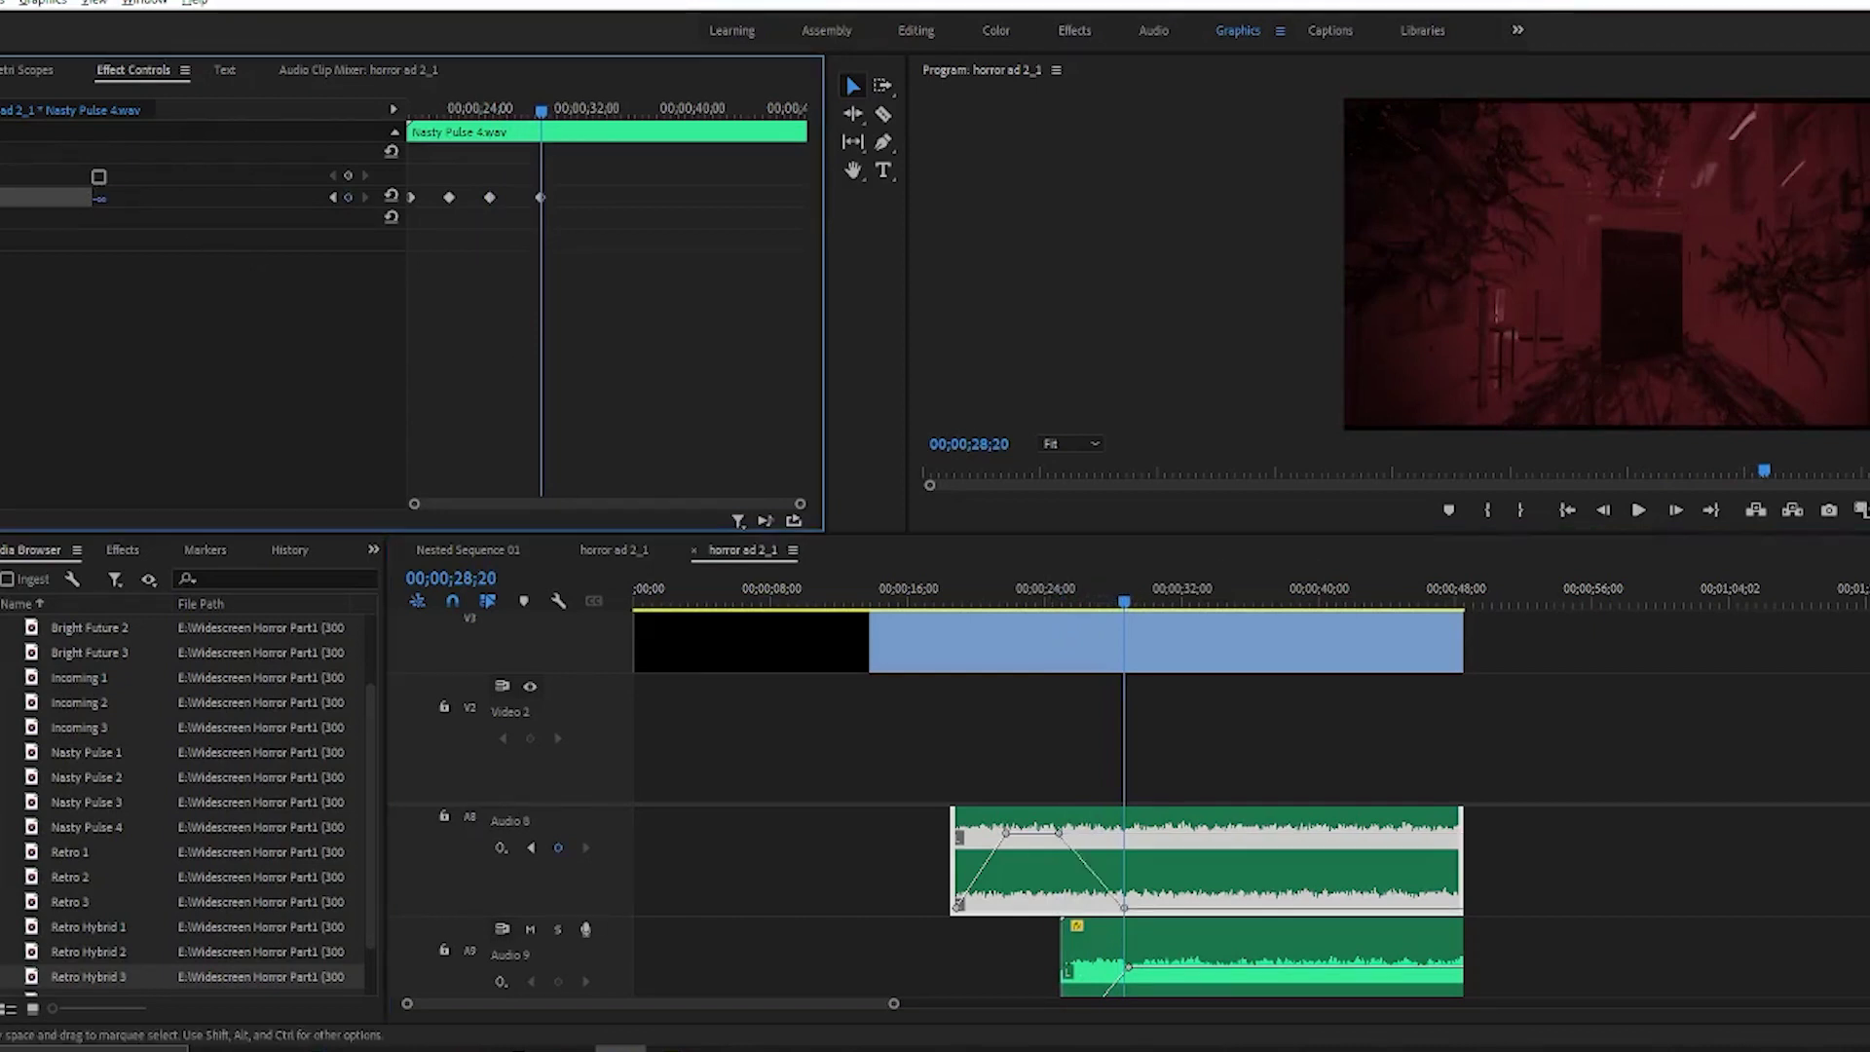
Play the sequence through the crossfade between Nasty Pulse 4 and Retro Hybrid 3 and look over the audio tracks.
{"action": "left_click", "coordinate": [1034, 601]}
{"action": "left_click", "coordinate": [1639, 510]}
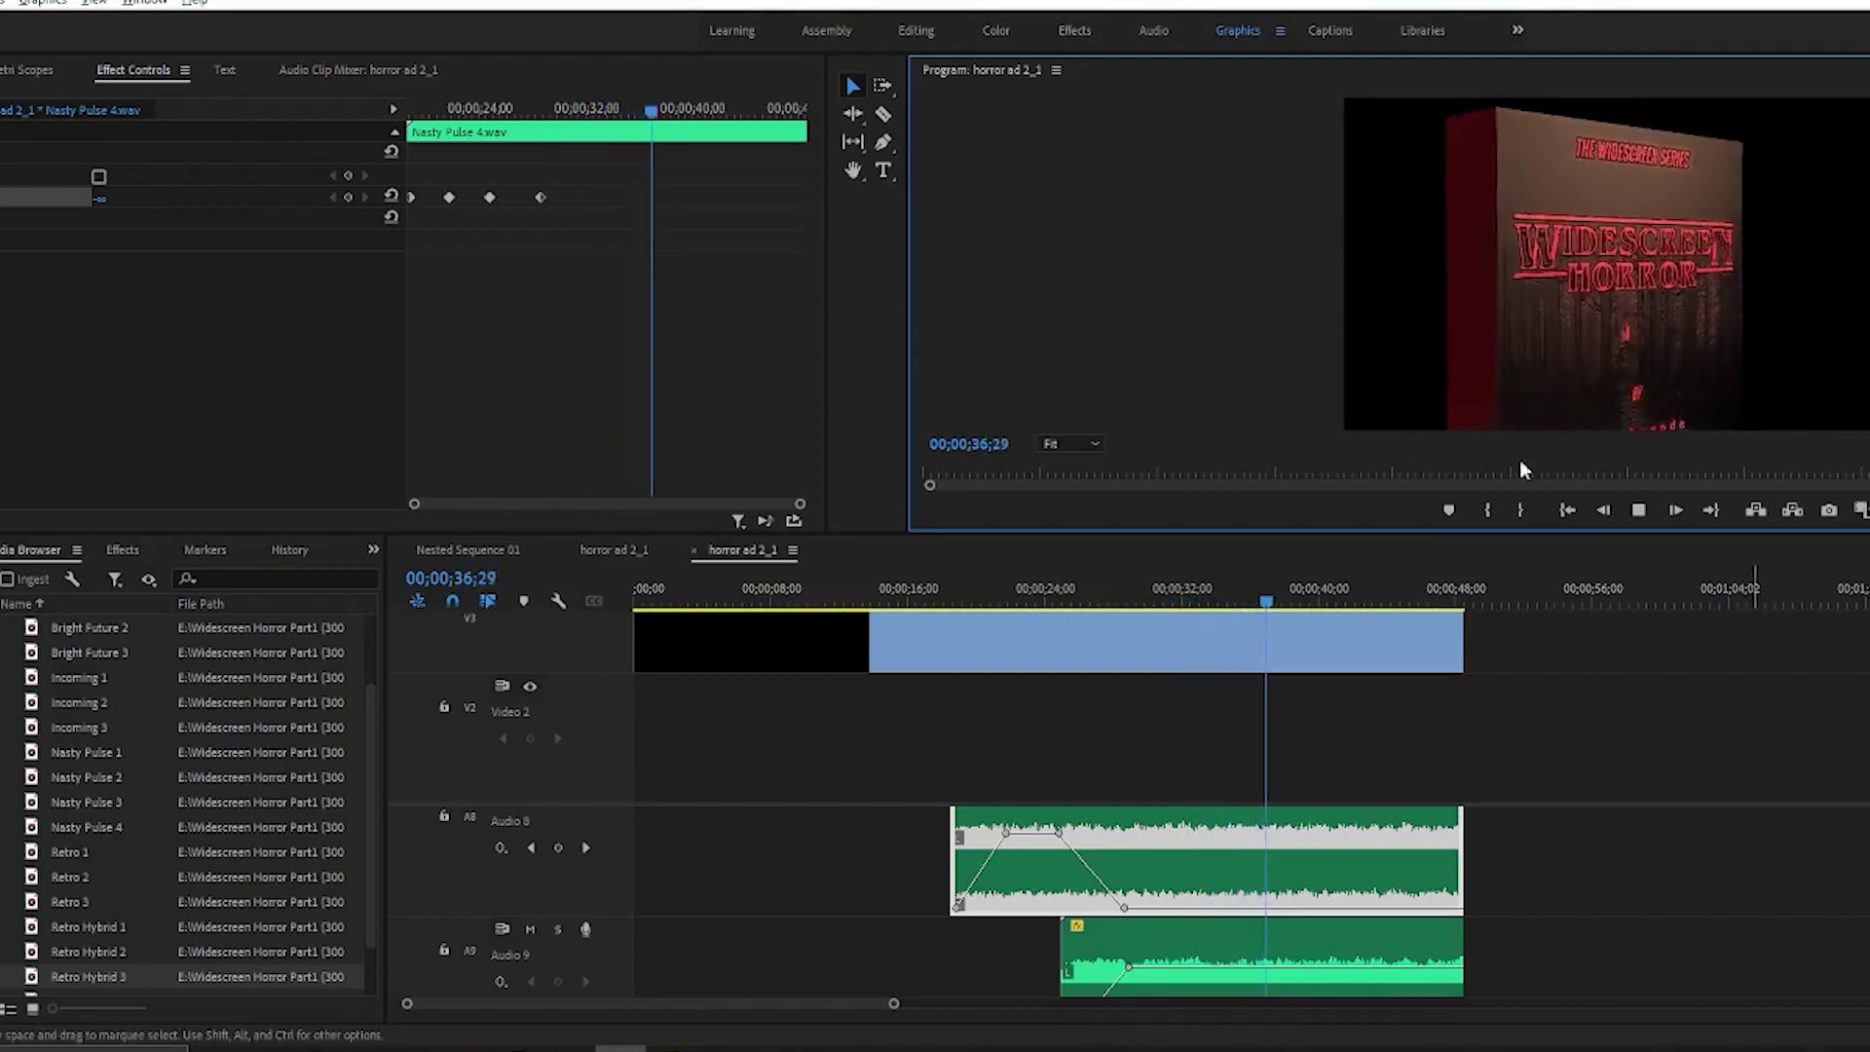
{"action": "left_click", "coordinate": [1640, 512]}
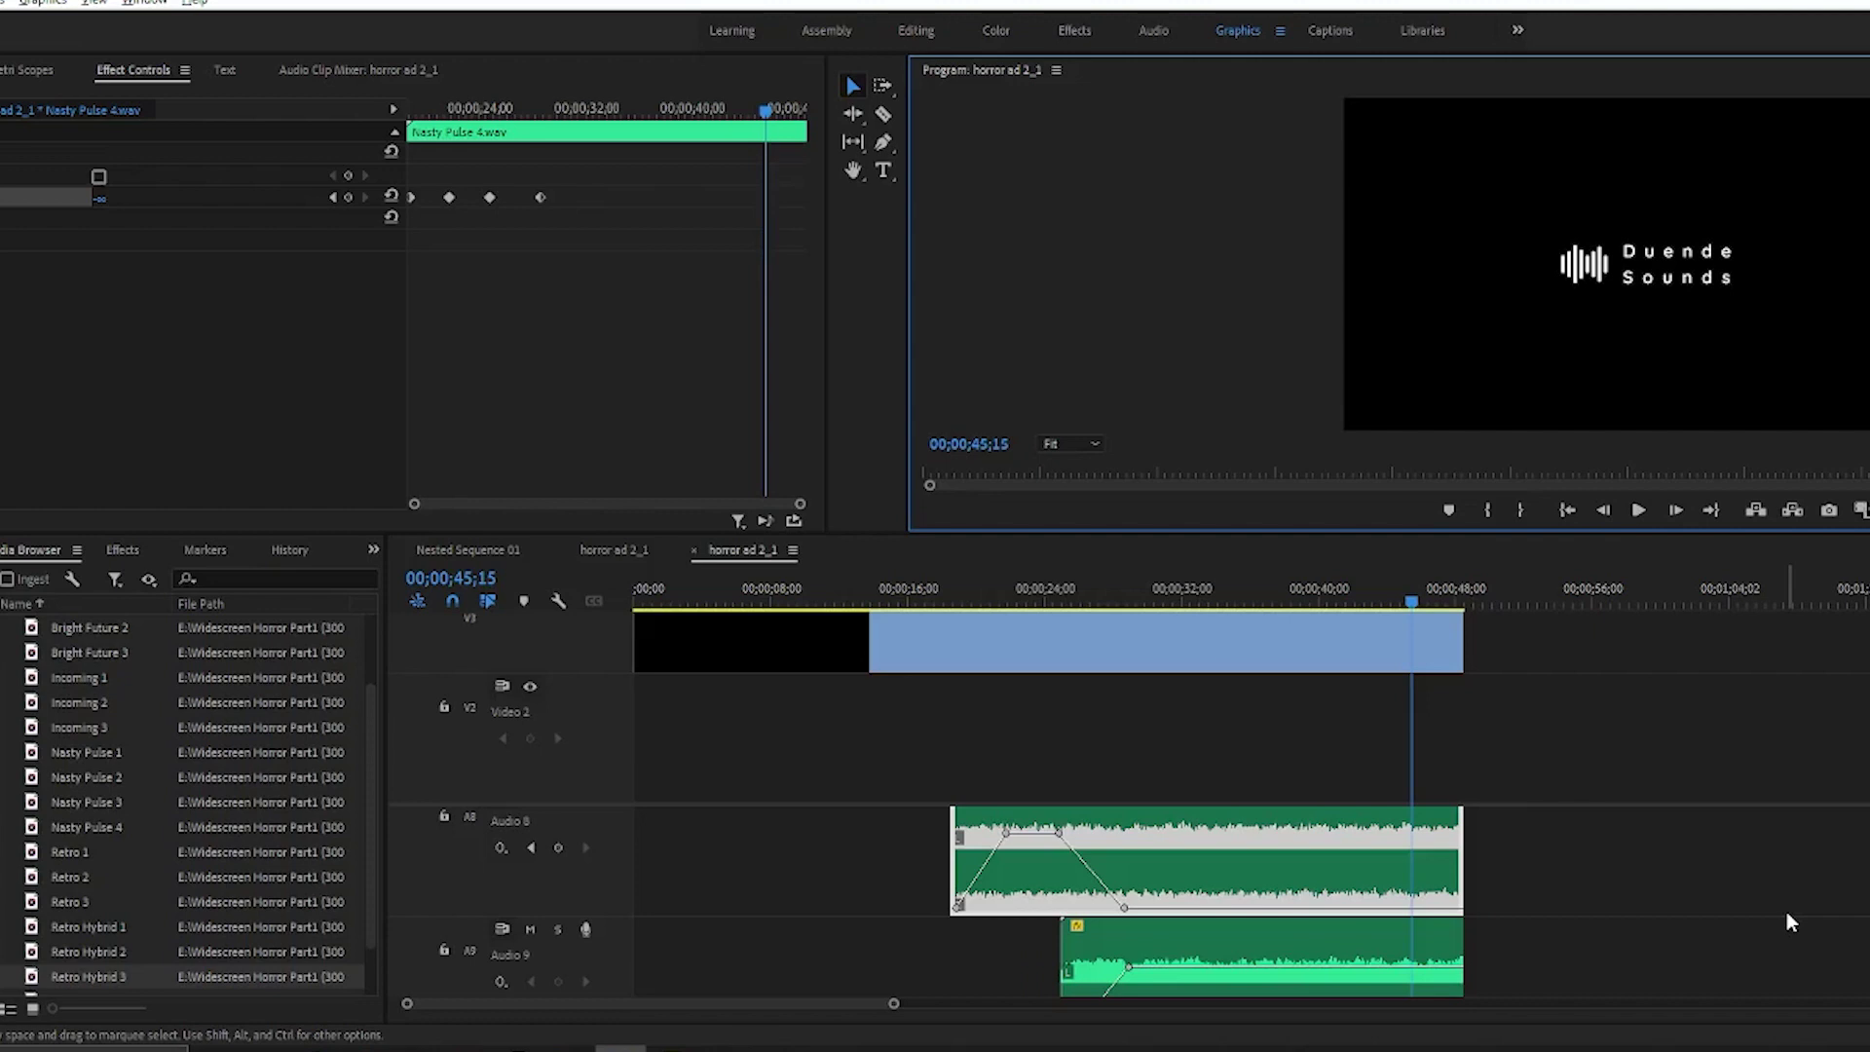
{"action": "scroll", "coordinate": [1787, 912], "scroll_direction": "up", "scroll_amount": 2}
{"action": "scroll", "coordinate": [1247, 902], "scroll_direction": "down", "scroll_amount": 2}
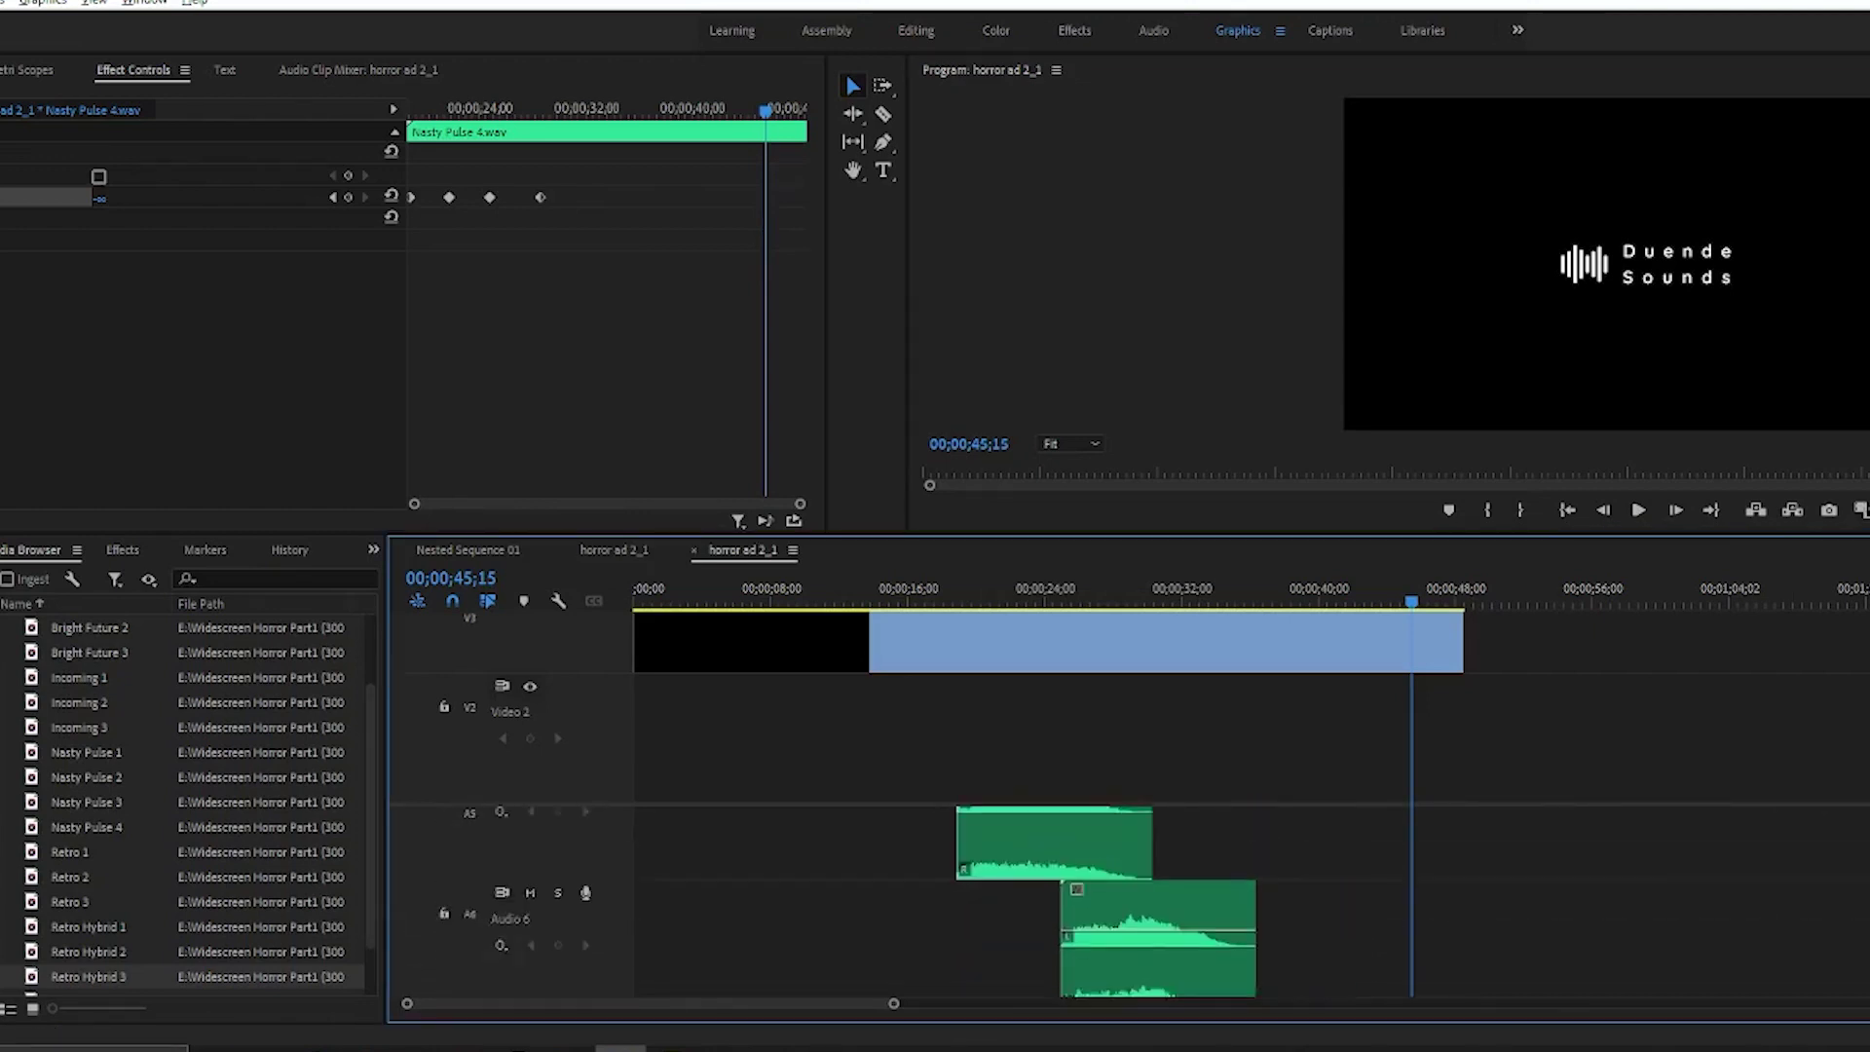
{"action": "scroll", "coordinate": [1206, 901], "scroll_direction": "up", "scroll_amount": 1}
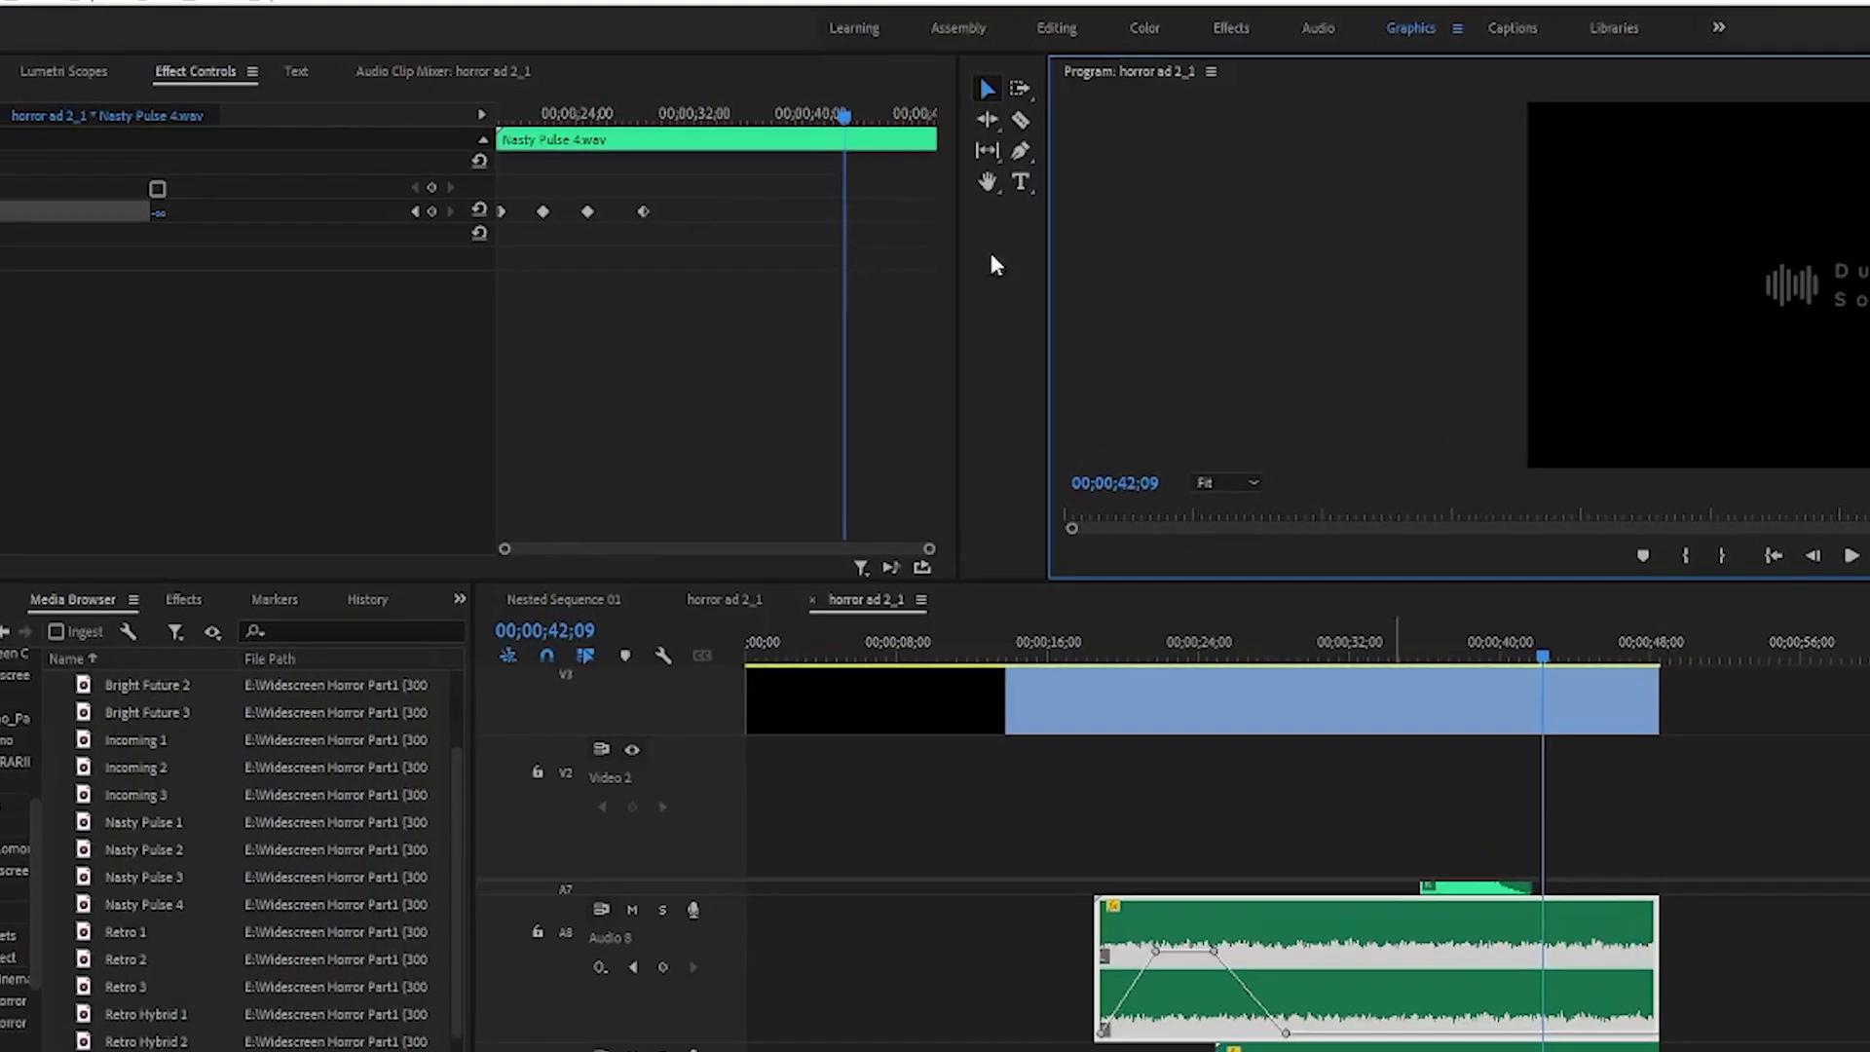
Show the Audio Track Mixer and add a Hard Limiter effect to the Mix track.
{"action": "left_click", "coordinate": [212, 1]}
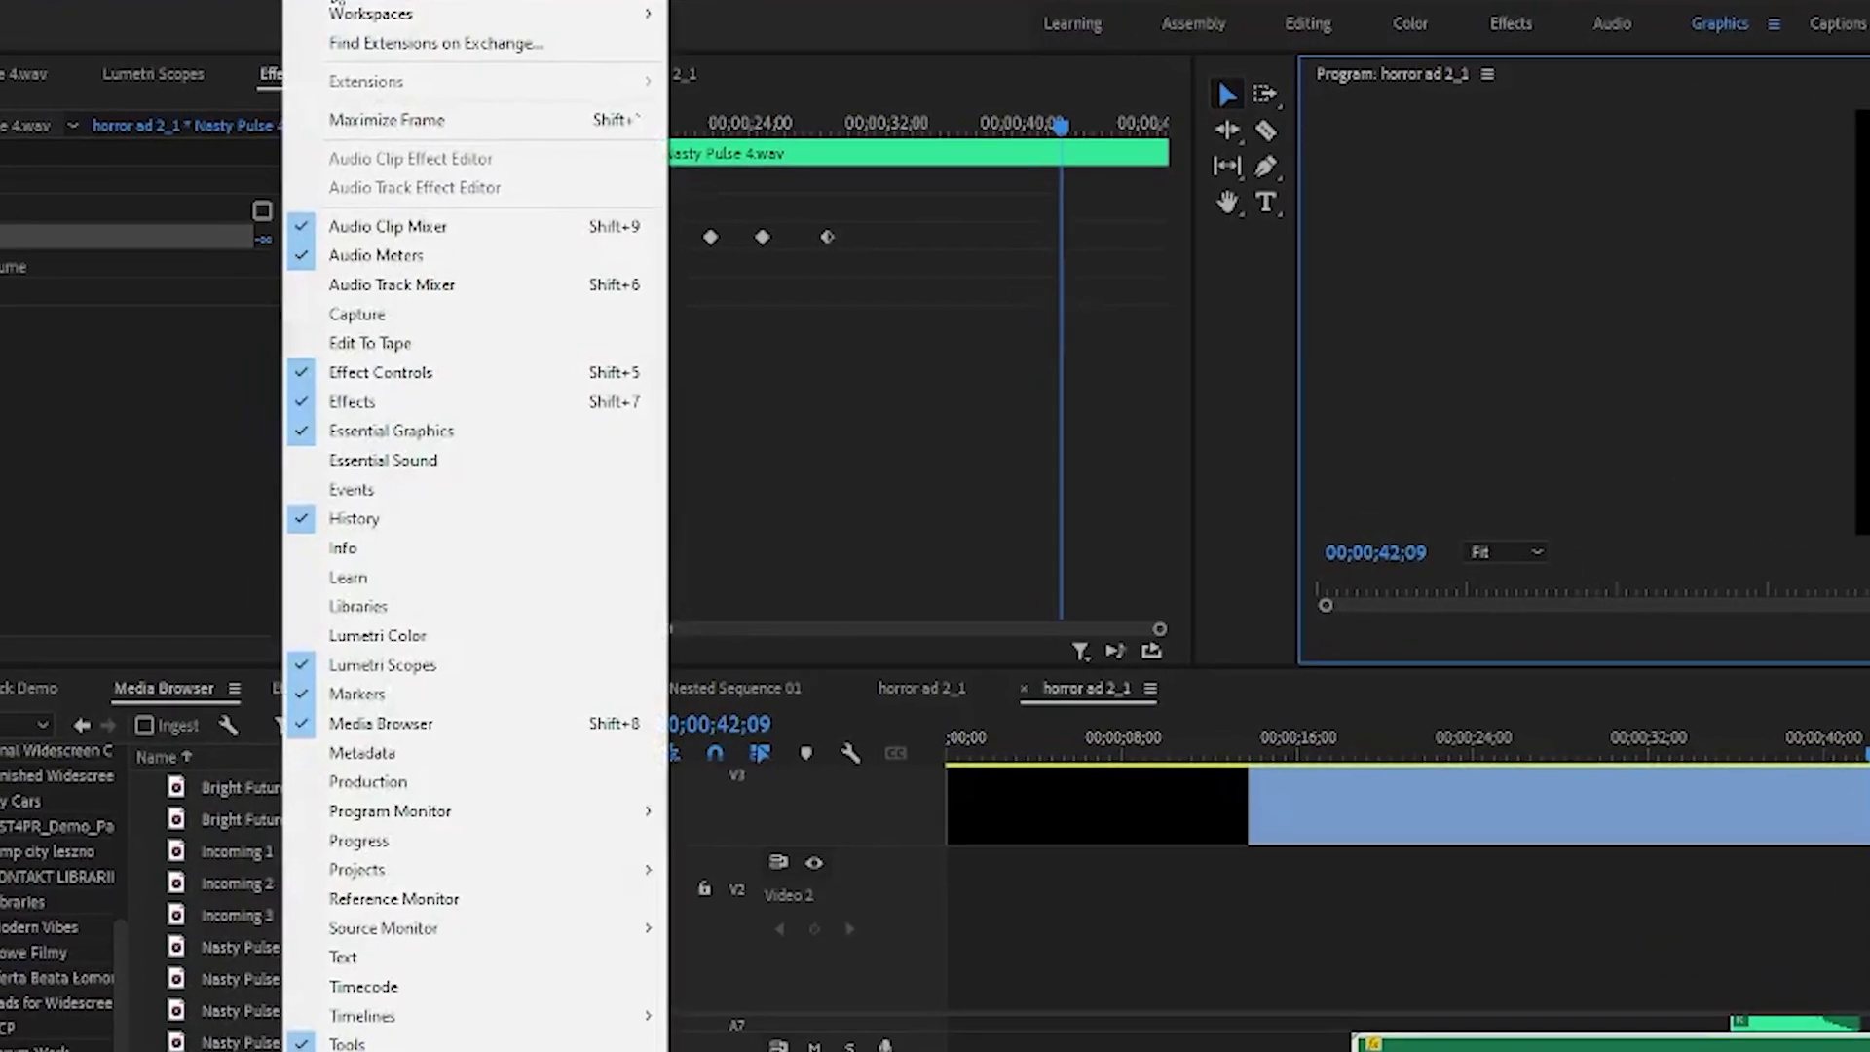
{"action": "left_click", "coordinate": [392, 284]}
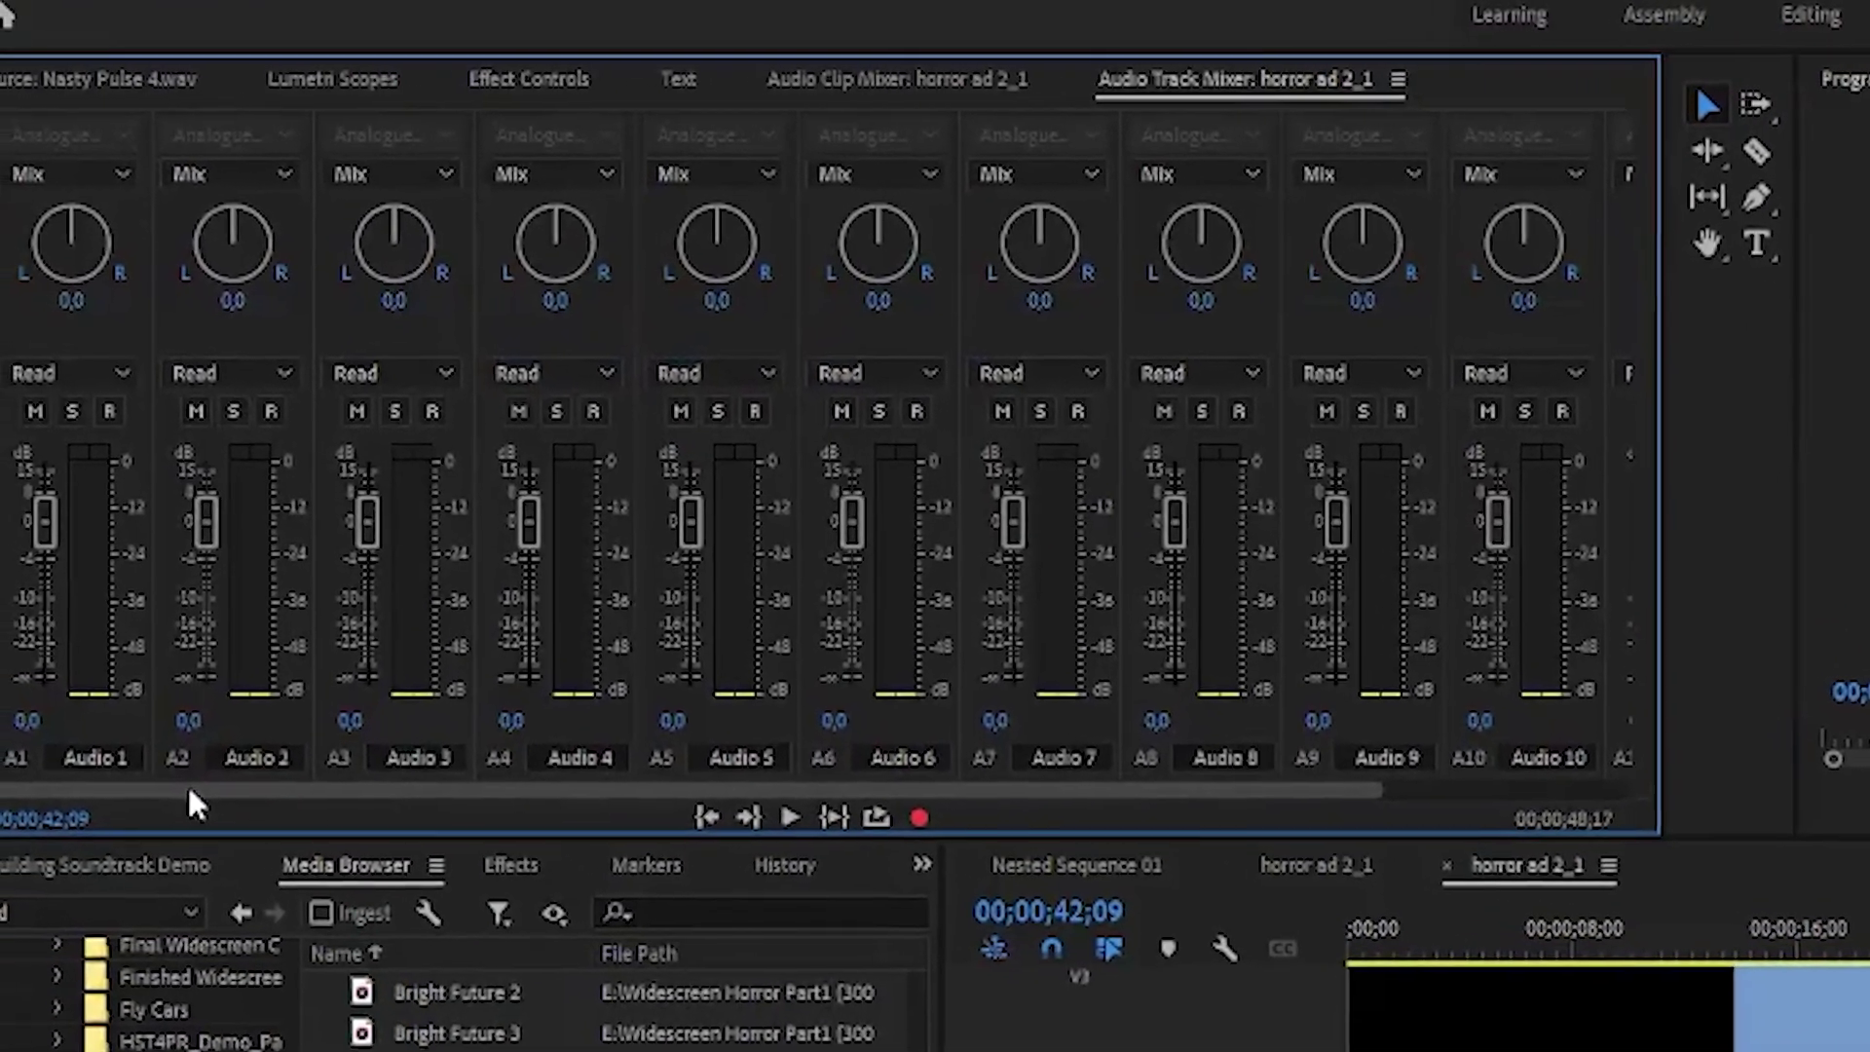
{"action": "left_click_drag", "start_coordinate": [327, 786], "coordinate": [395, 771]}
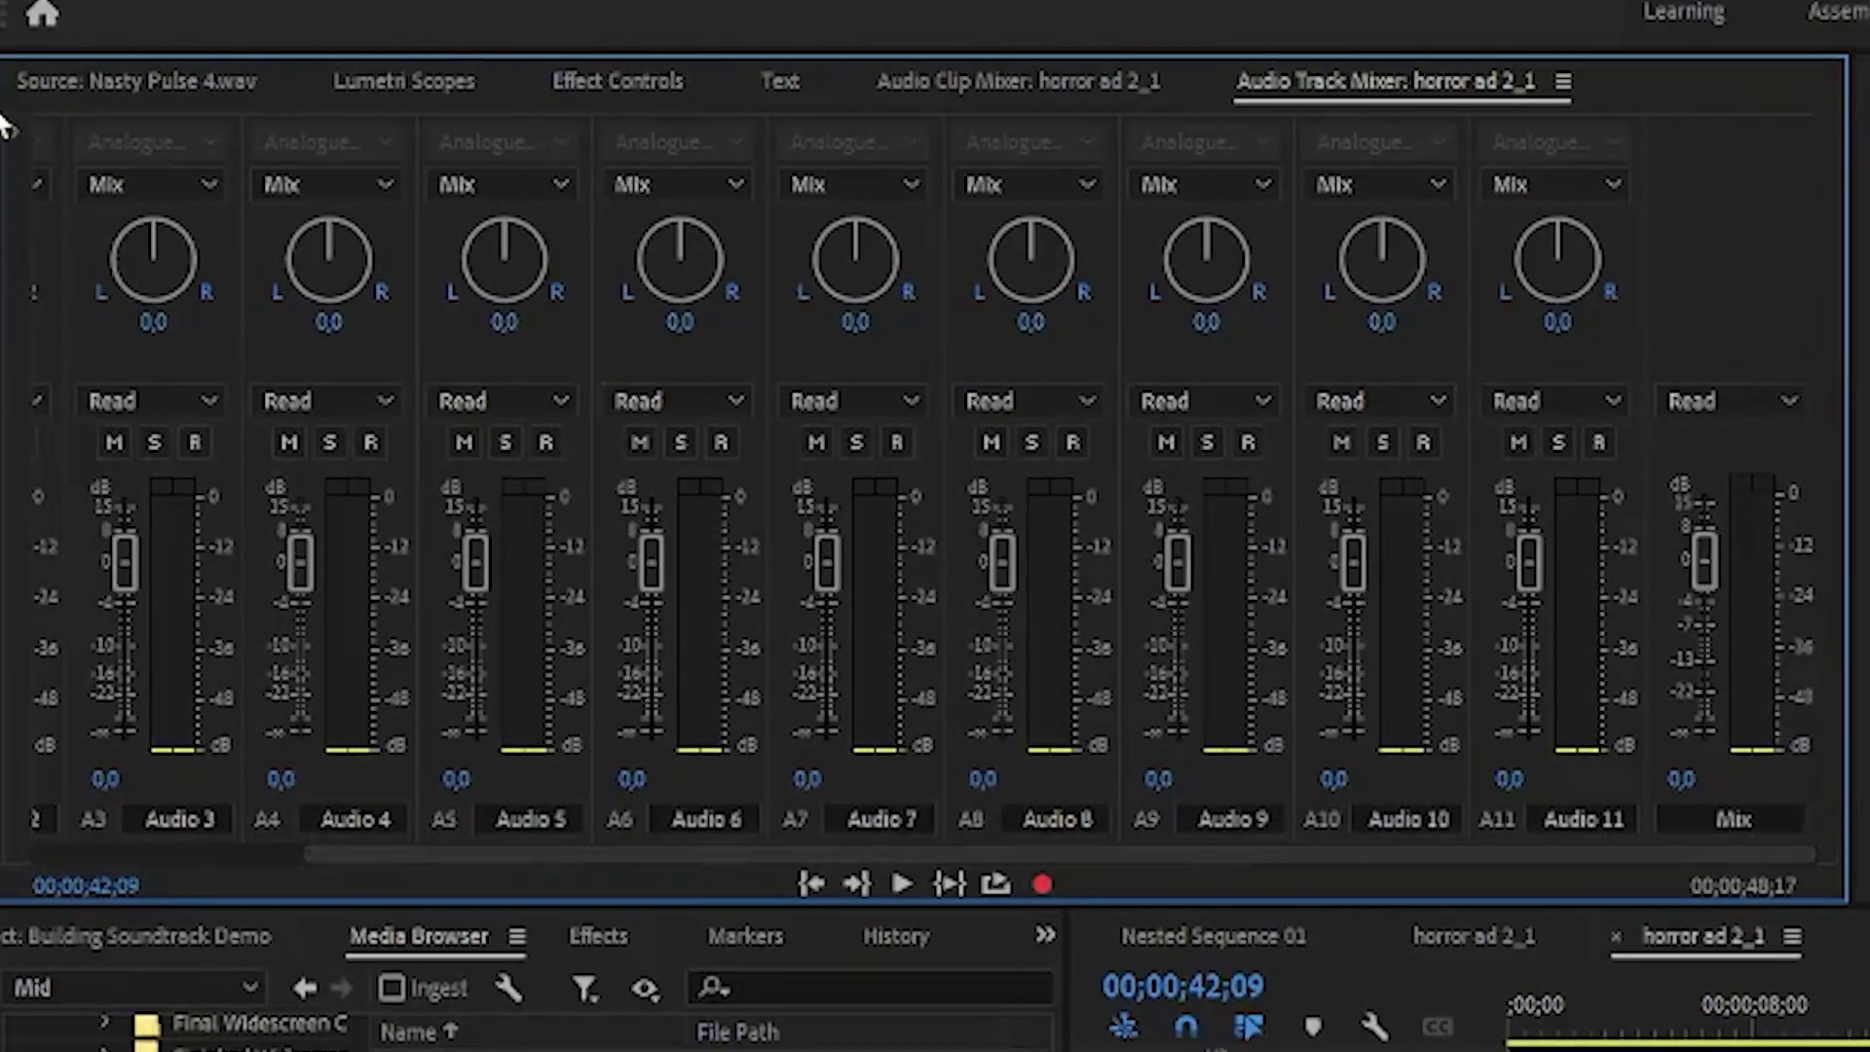
{"action": "left_click", "coordinate": [19, 128]}
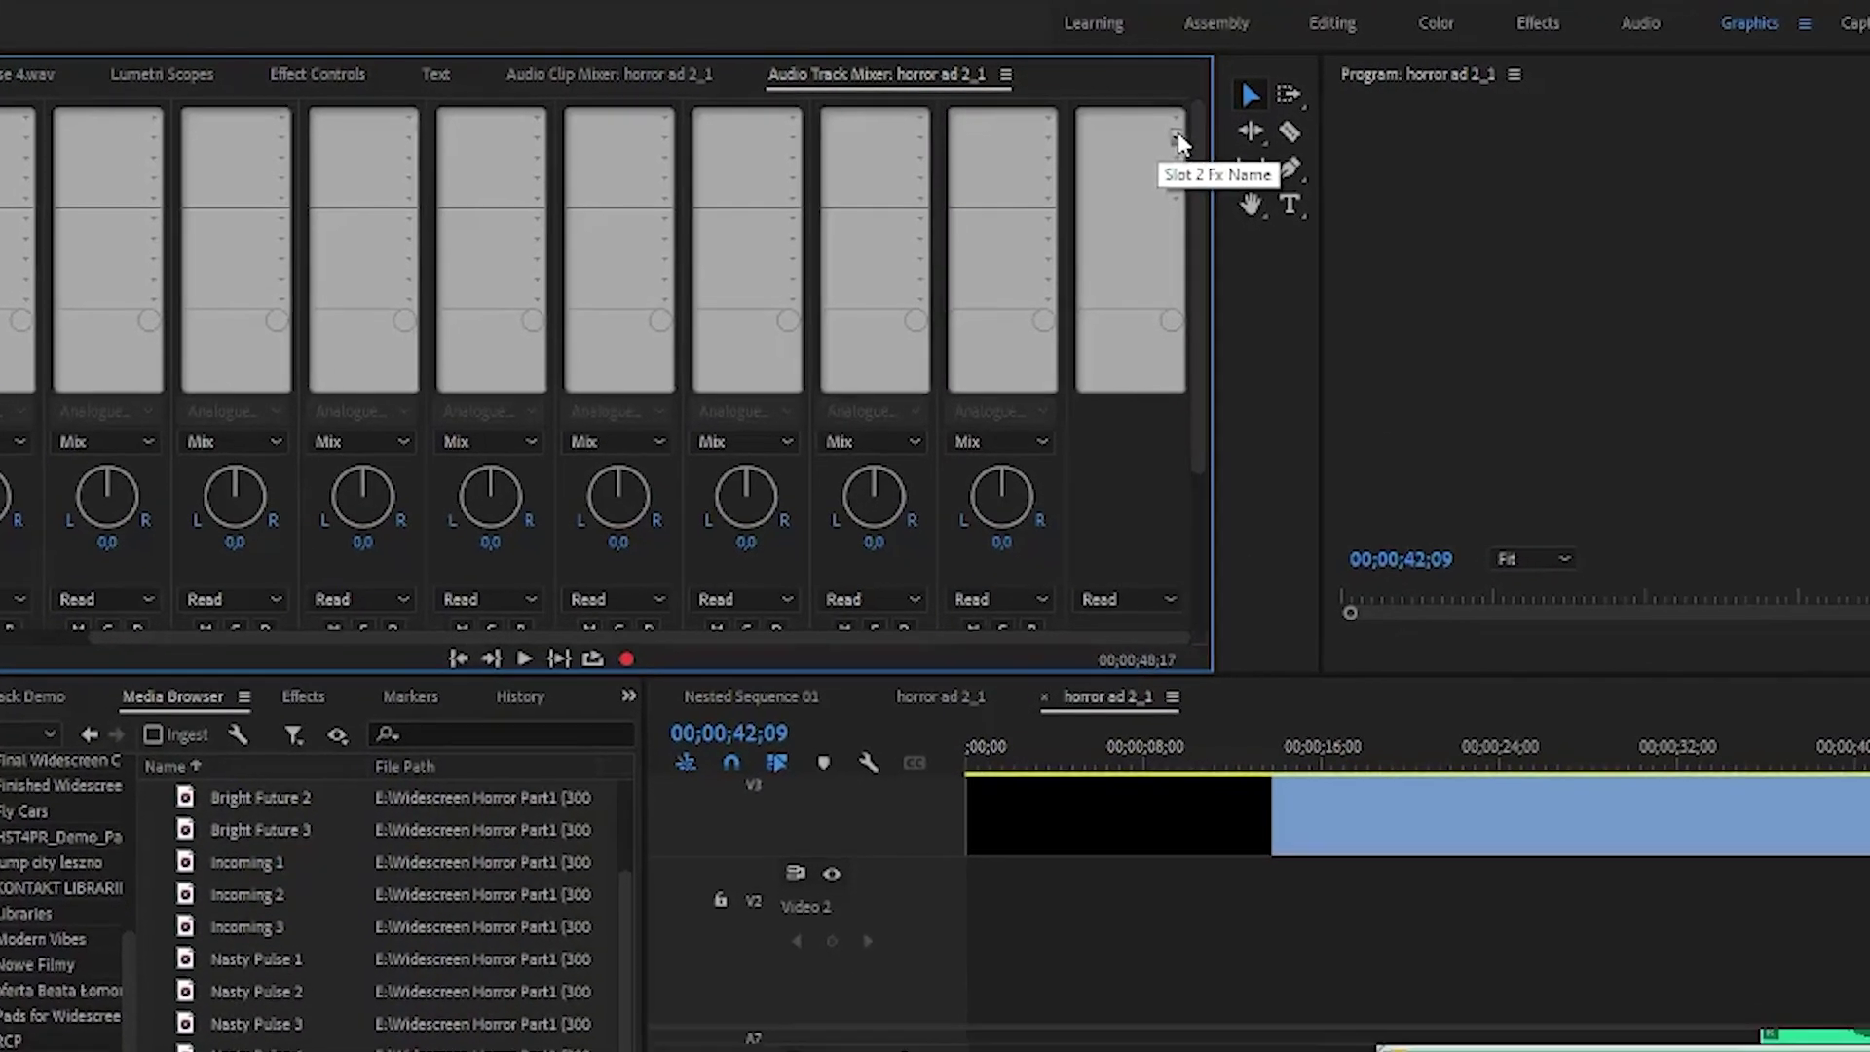
{"action": "left_click", "coordinate": [1497, 132]}
{"action": "mouse_move", "coordinate": [1091, 194]}
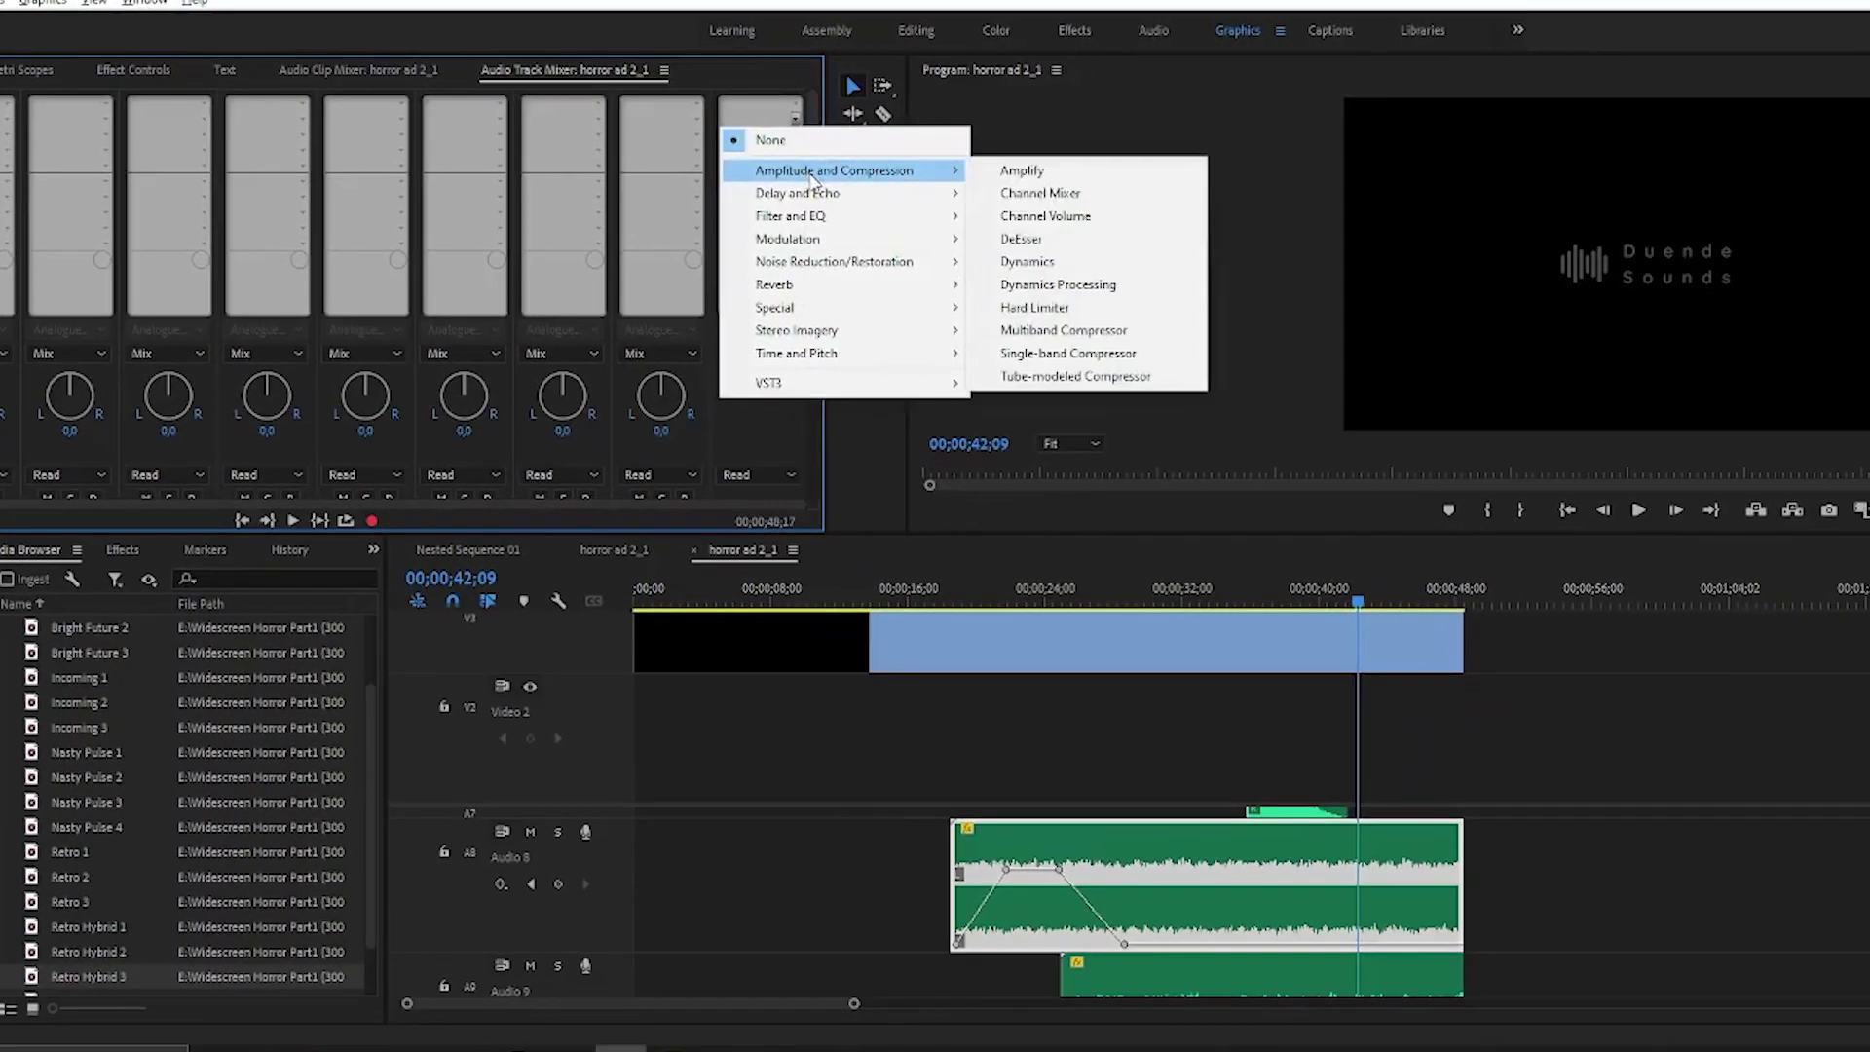
{"action": "left_click", "coordinate": [1049, 306]}
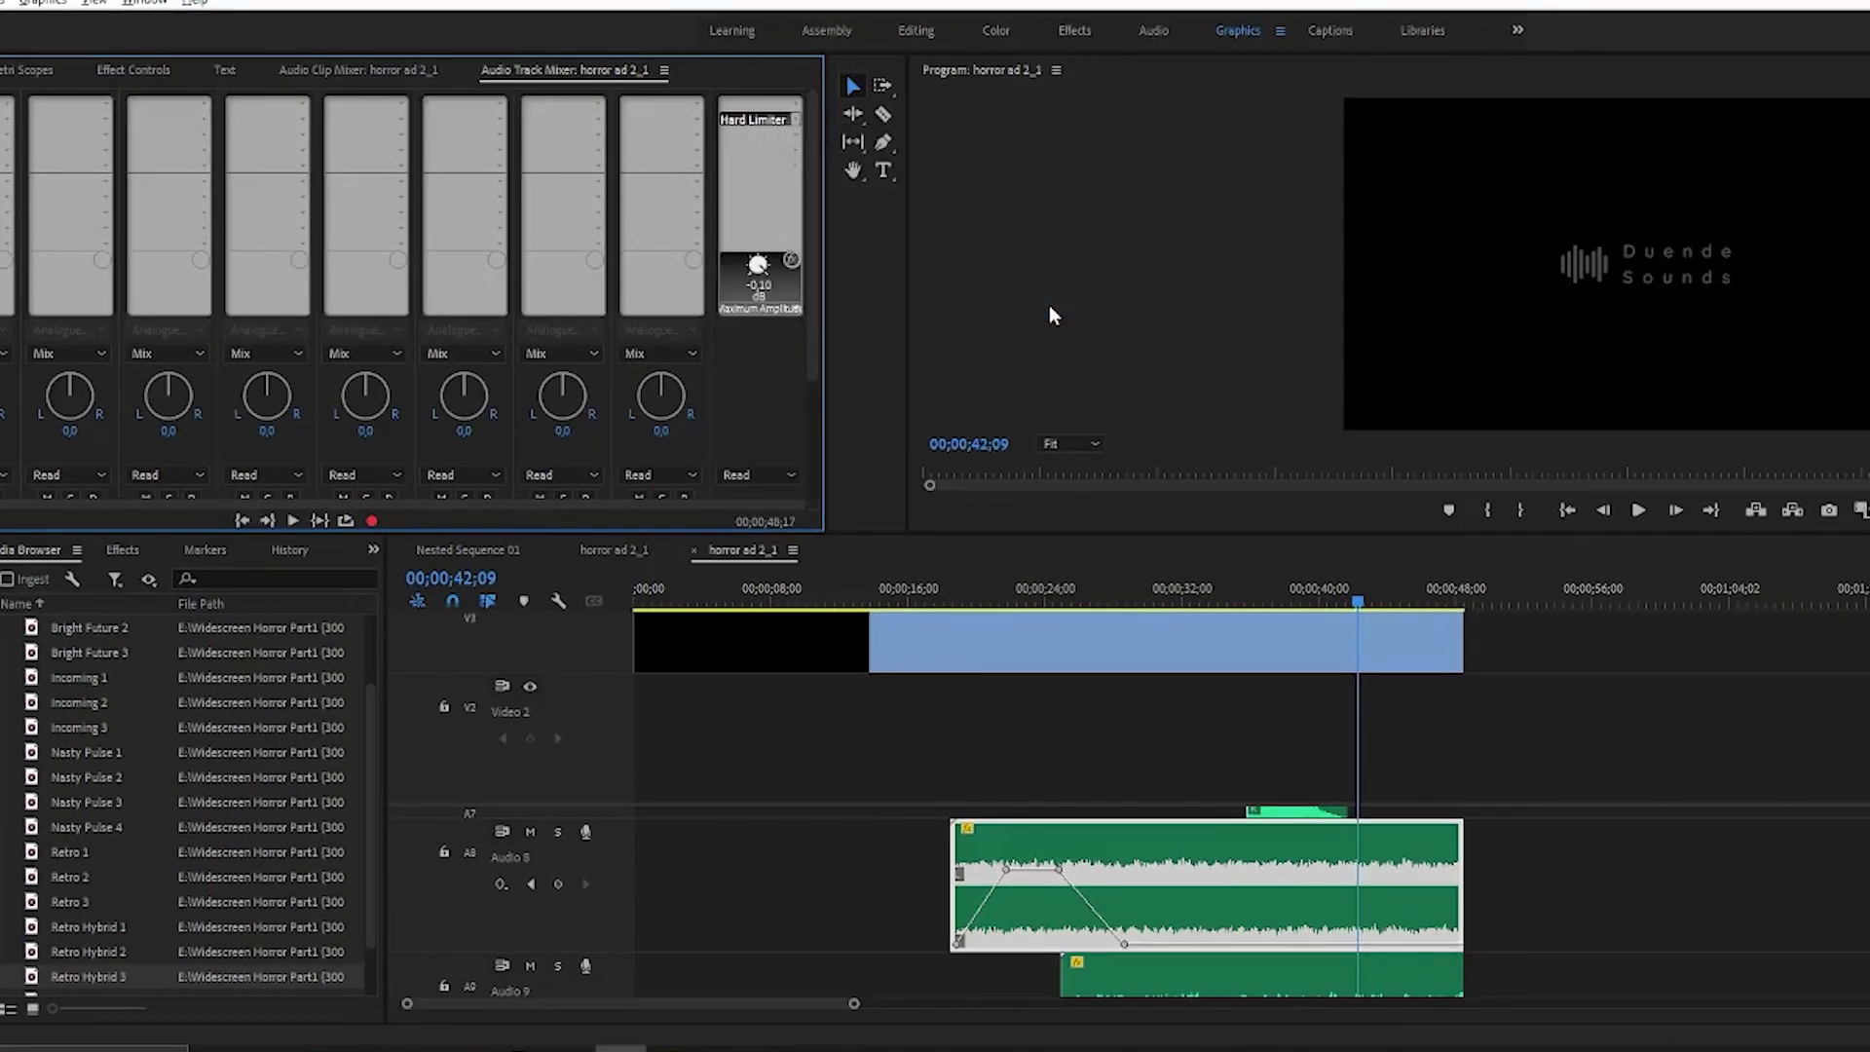
Play the sequence from 00;00;37;21 to hear the mix with the Hard Limiter.
{"action": "left_click", "coordinate": [1279, 601]}
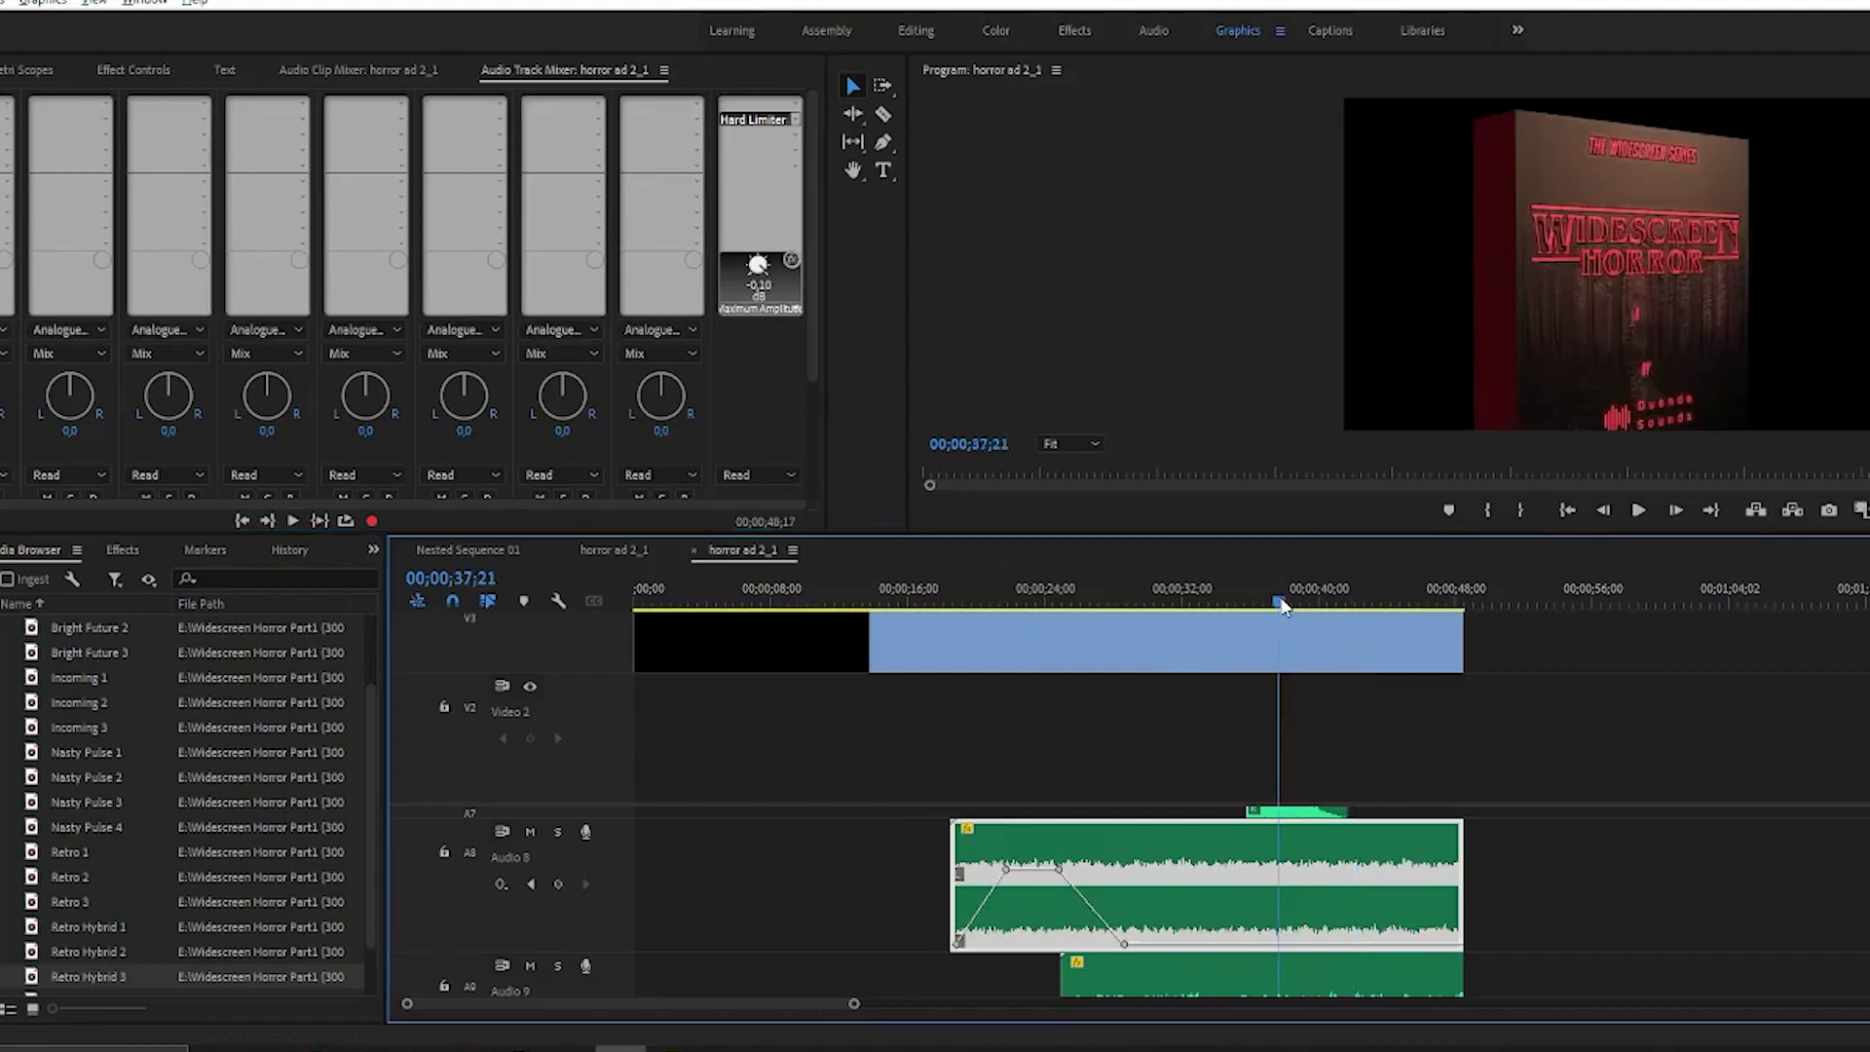
{"action": "left_click", "coordinate": [1639, 511]}
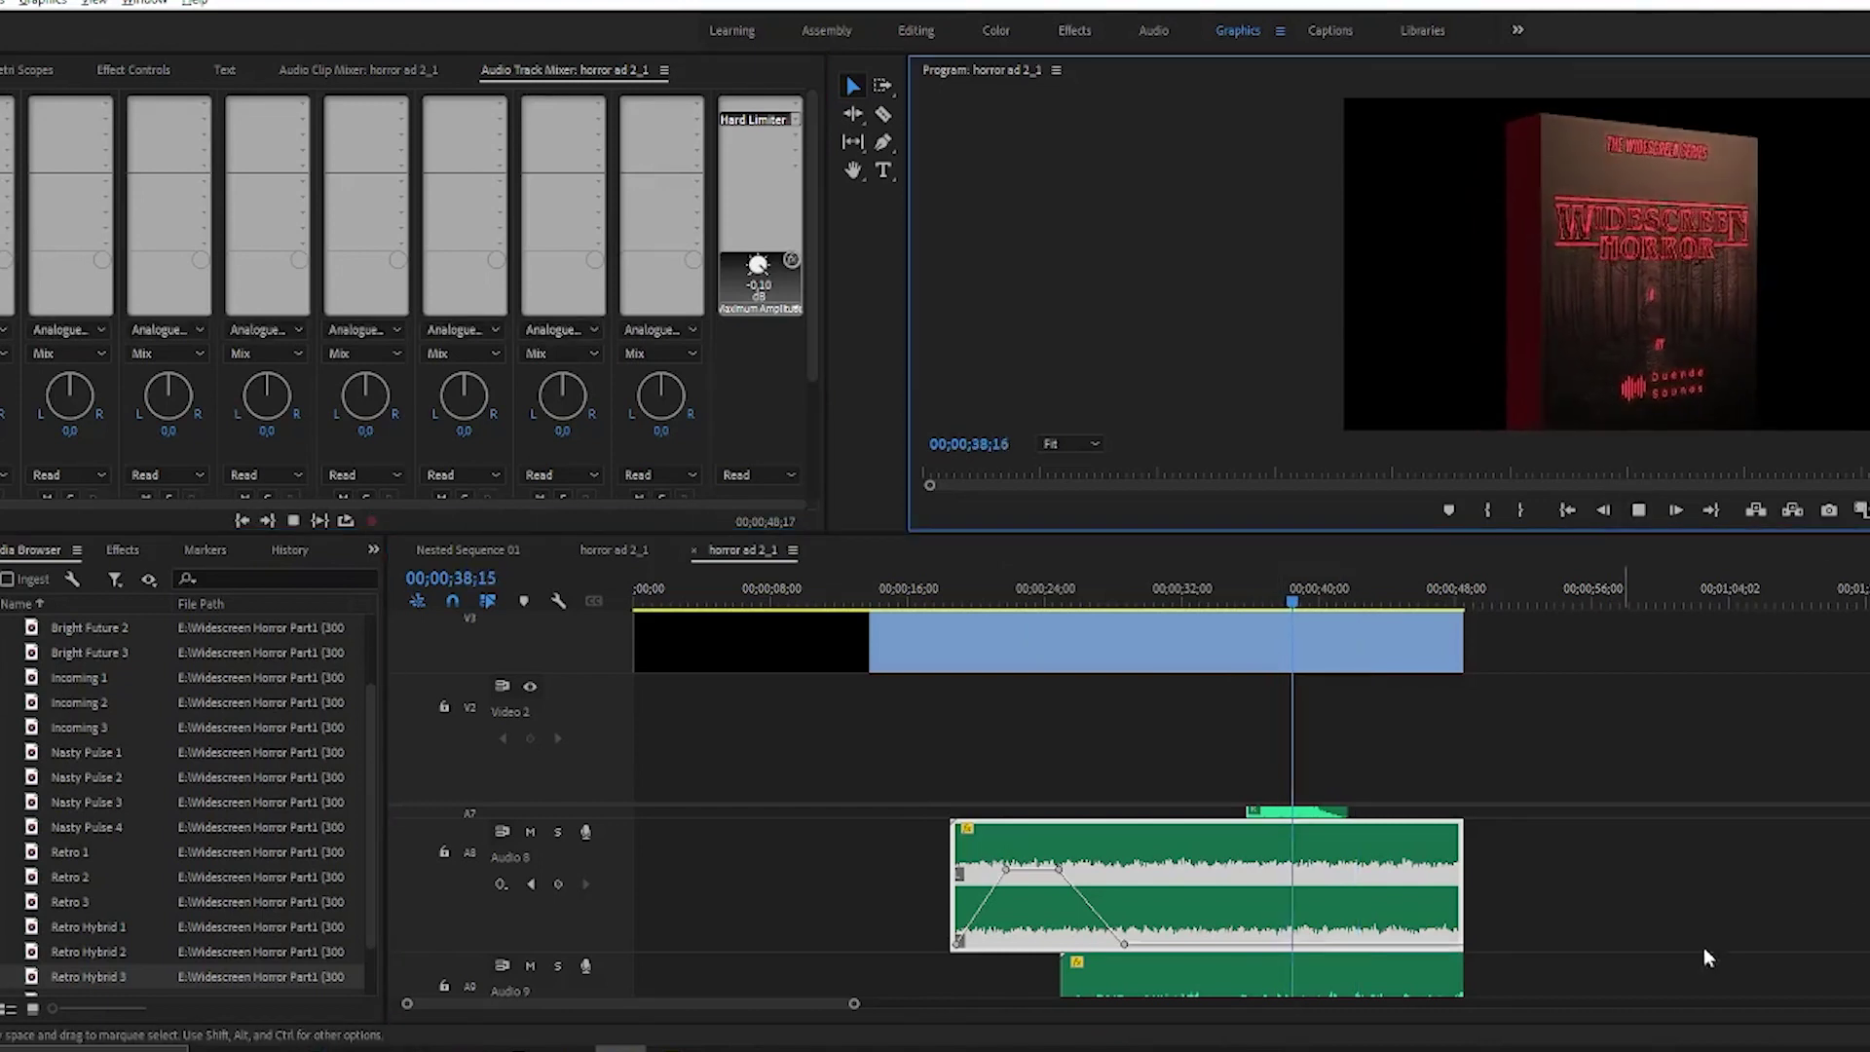
{"action": "left_click", "coordinate": [1640, 510]}
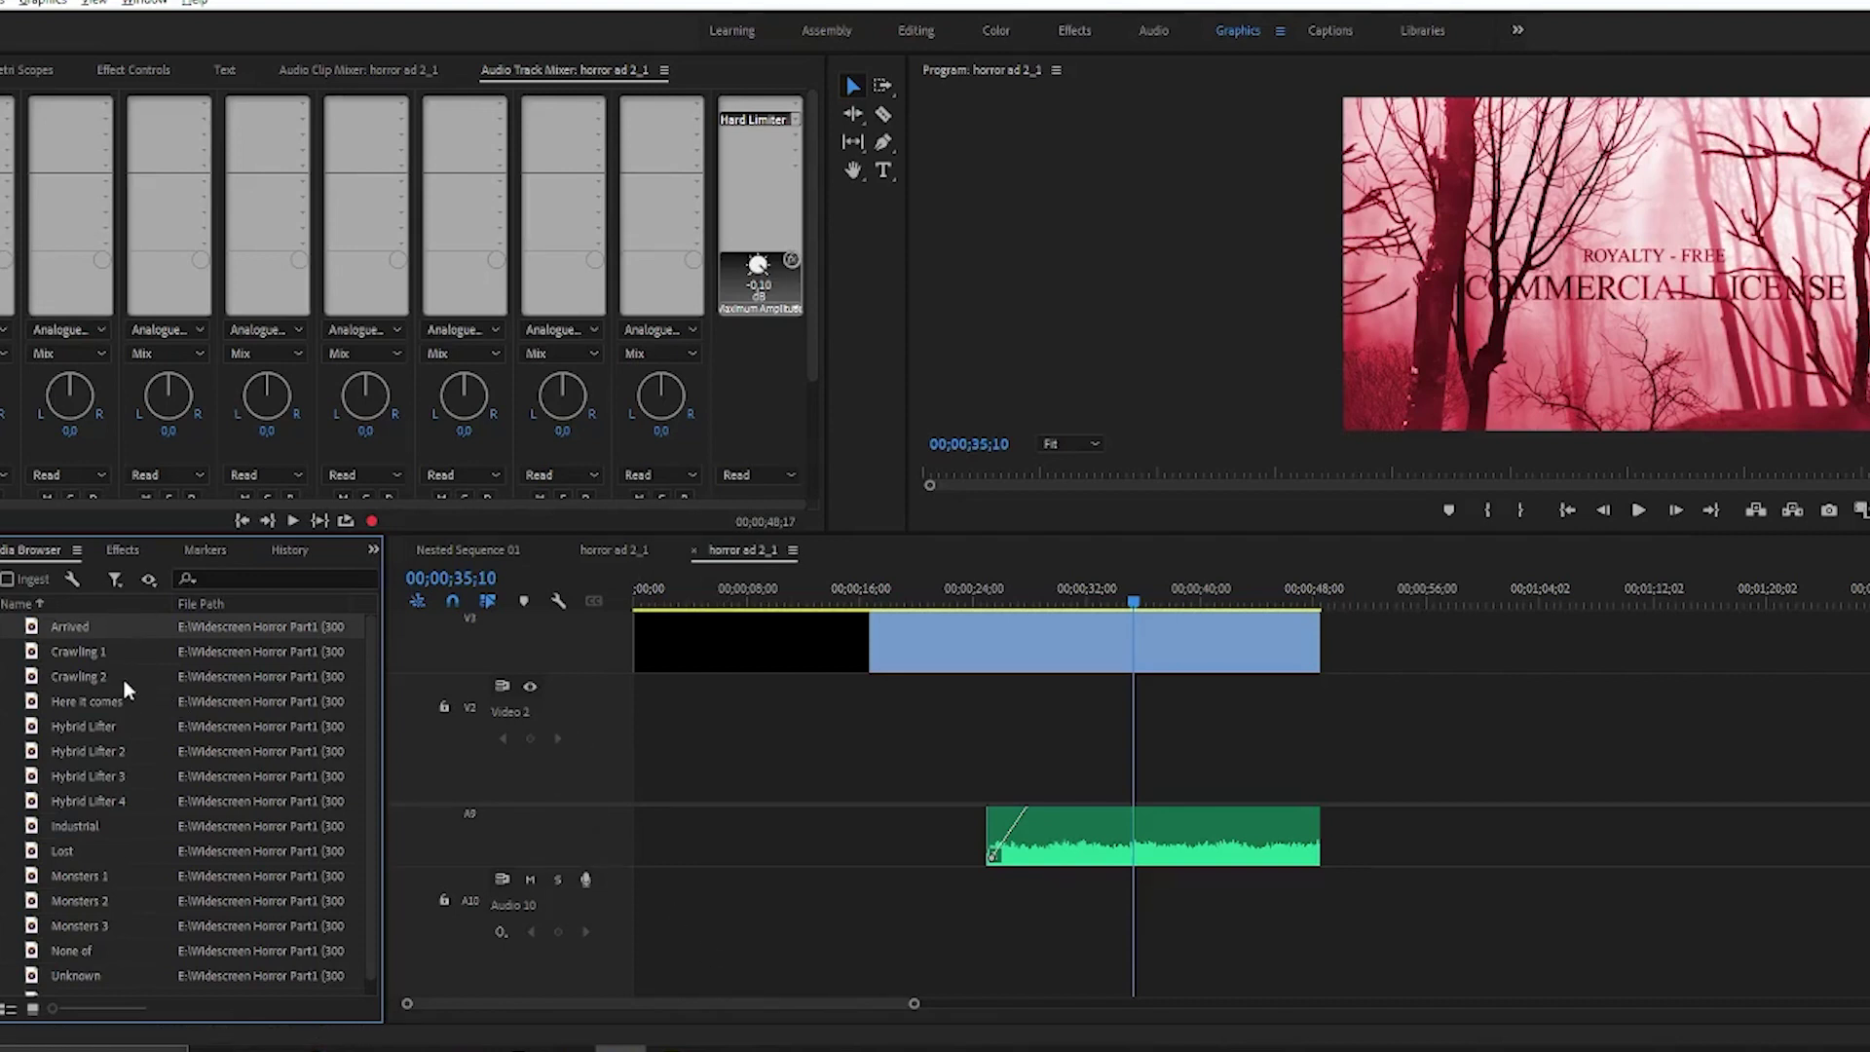
Audition Monsters 2 and place it on the Audio 10 track.
{"action": "double_click", "coordinate": [97, 900]}
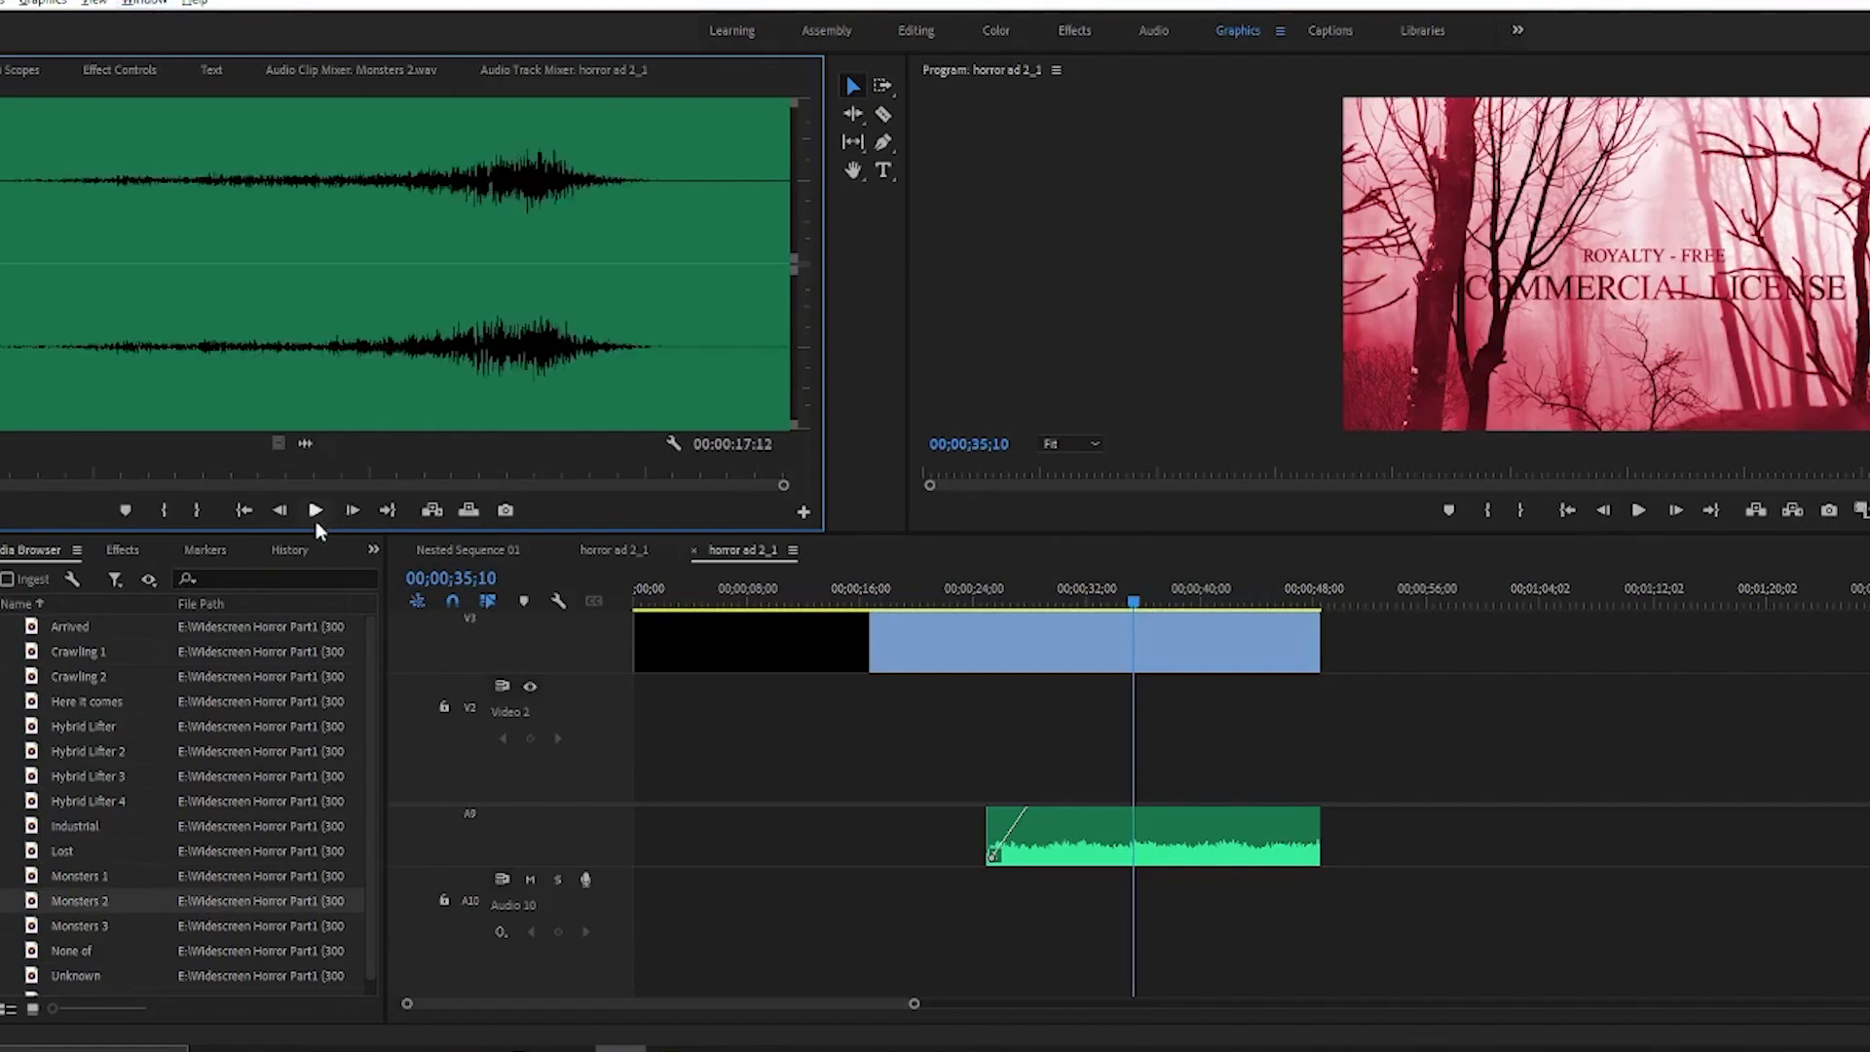
{"action": "left_click", "coordinate": [316, 511]}
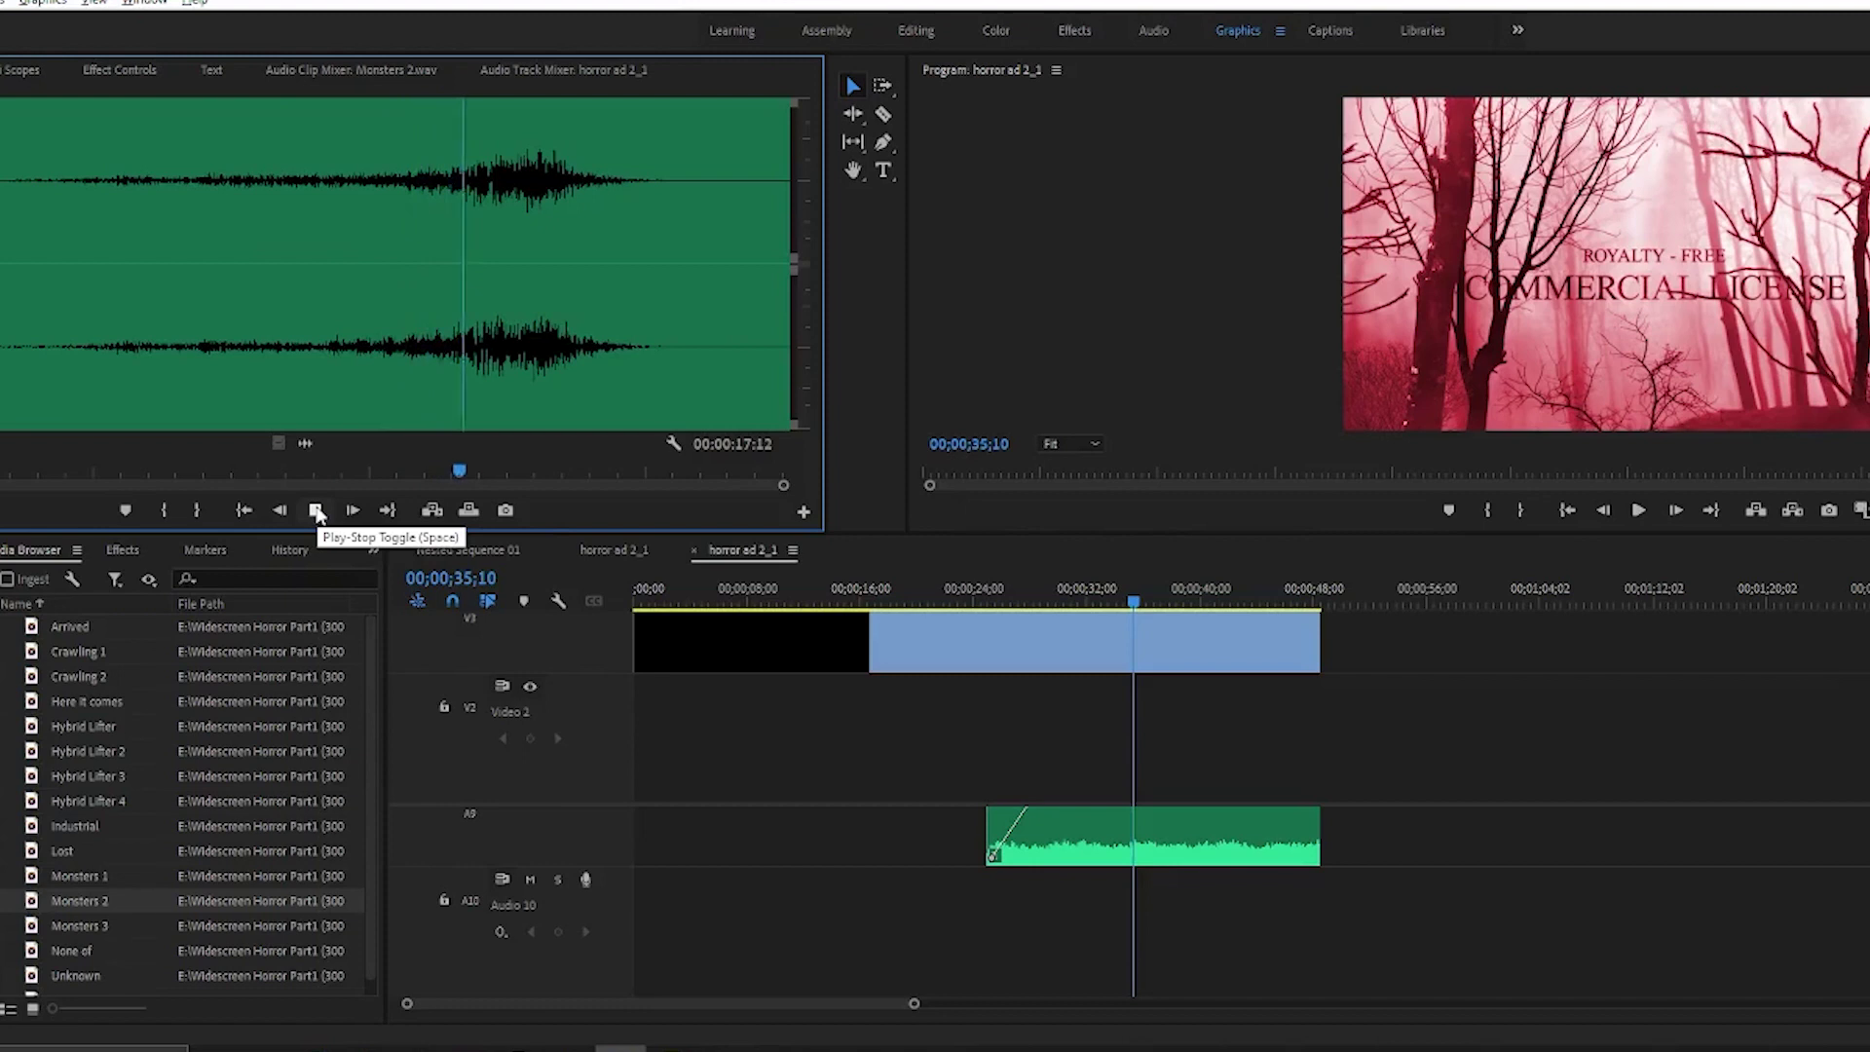
{"action": "left_click", "coordinate": [317, 511]}
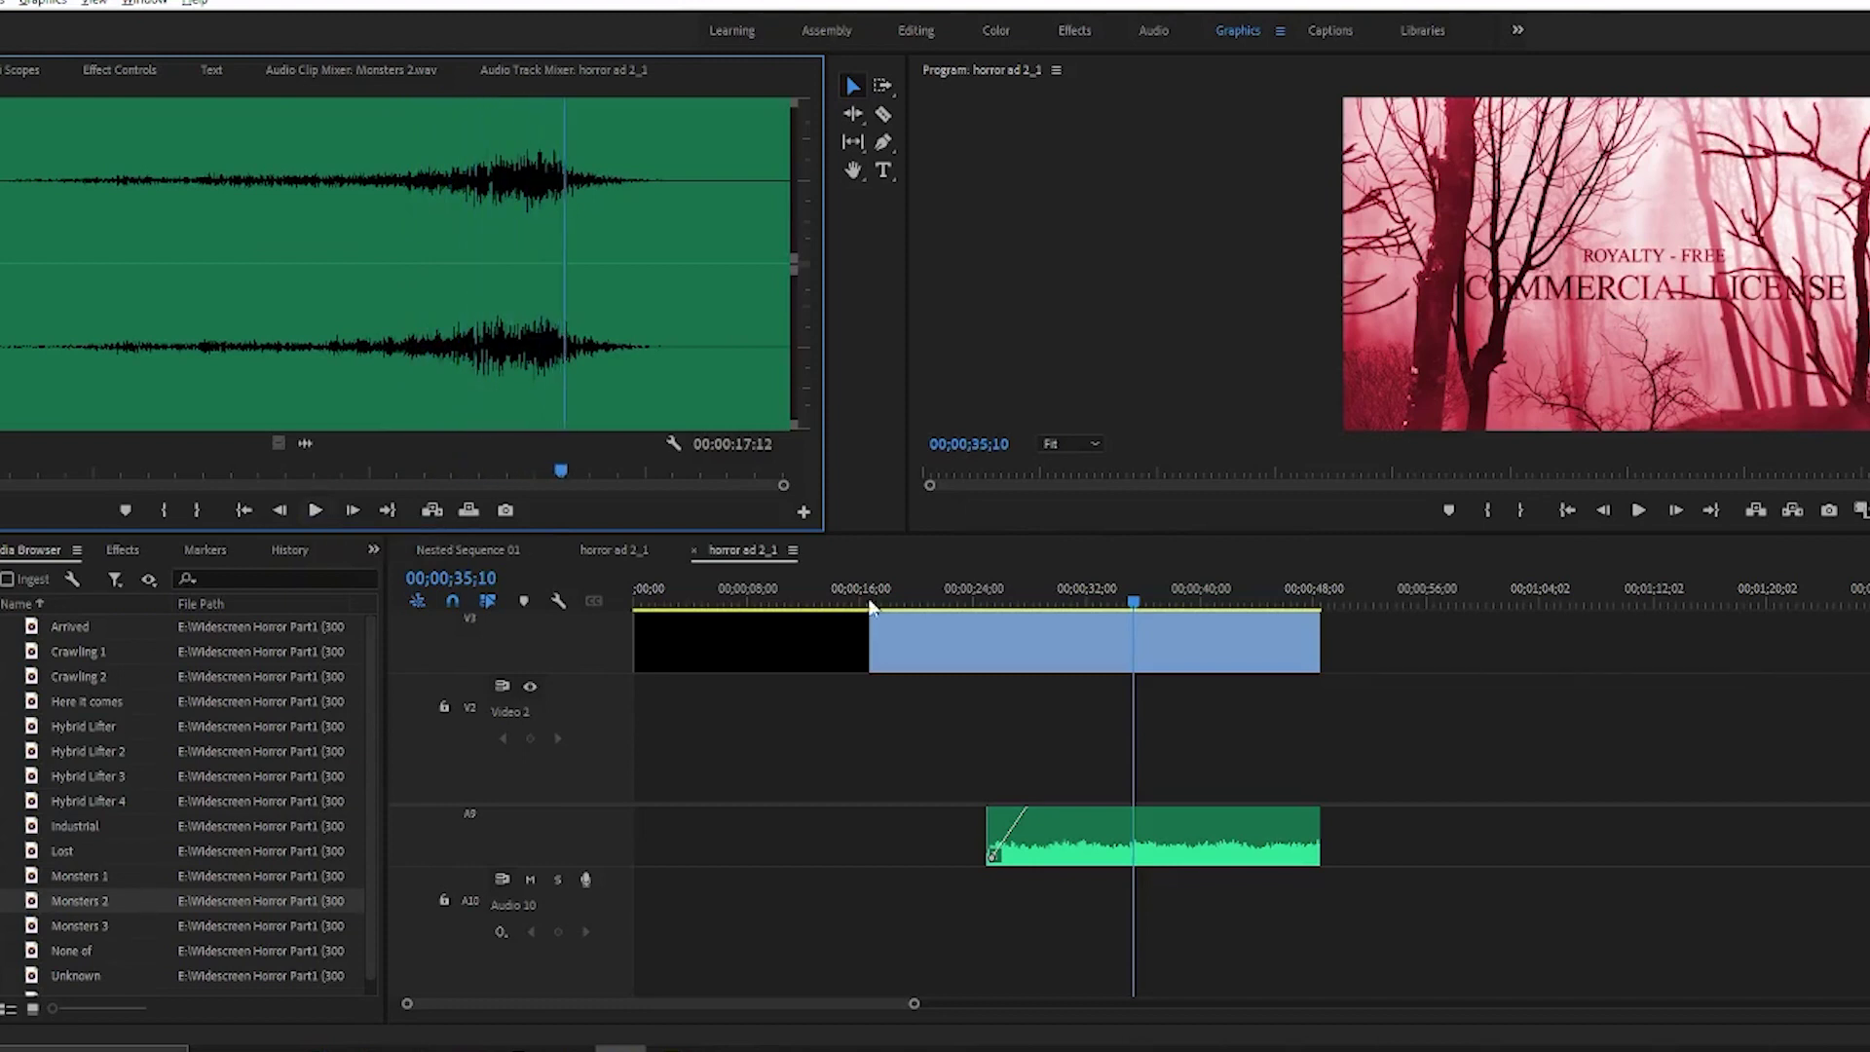
{"action": "mouse_move", "coordinate": [980, 610]}
{"action": "left_mouse_down"}
{"action": "mouse_move", "coordinate": [1005, 606]}
{"action": "mouse_move", "coordinate": [984, 606]}
{"action": "left_mouse_up"}
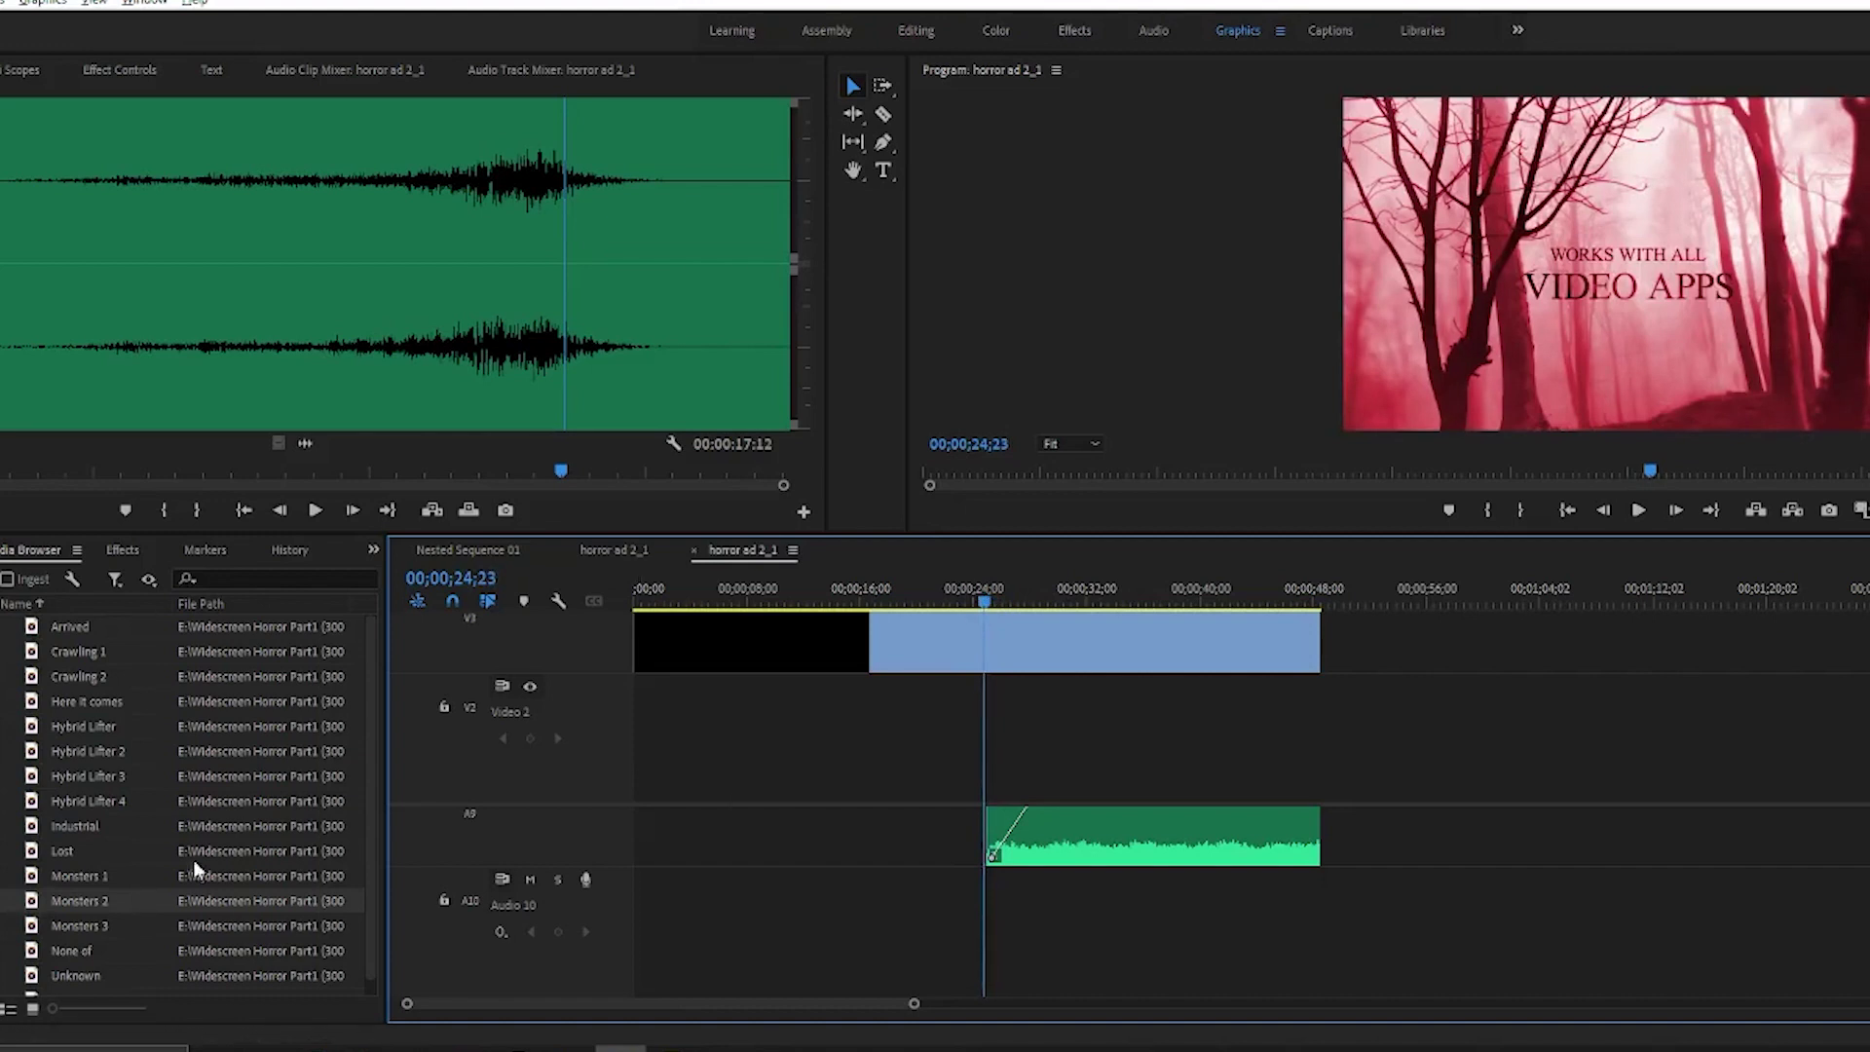
{"action": "mouse_move", "coordinate": [95, 897]}
{"action": "left_mouse_down"}
{"action": "mouse_move", "coordinate": [1110, 926]}
{"action": "mouse_move", "coordinate": [992, 925]}
{"action": "left_mouse_up"}
Place Crawling 2 on the Audio 11 track and align its peak with the Monsters 2 peak at about 00;00;30;24.
{"action": "mouse_move", "coordinate": [1066, 604]}
{"action": "left_mouse_down"}
{"action": "mouse_move", "coordinate": [1085, 604]}
{"action": "mouse_move", "coordinate": [1015, 602]}
{"action": "mouse_move", "coordinate": [1066, 590]}
{"action": "left_mouse_up"}
{"action": "mouse_move", "coordinate": [80, 677]}
{"action": "left_mouse_down"}
{"action": "mouse_move", "coordinate": [446, 676]}
{"action": "mouse_move", "coordinate": [1186, 935]}
{"action": "mouse_move", "coordinate": [775, 947]}
{"action": "left_mouse_up"}
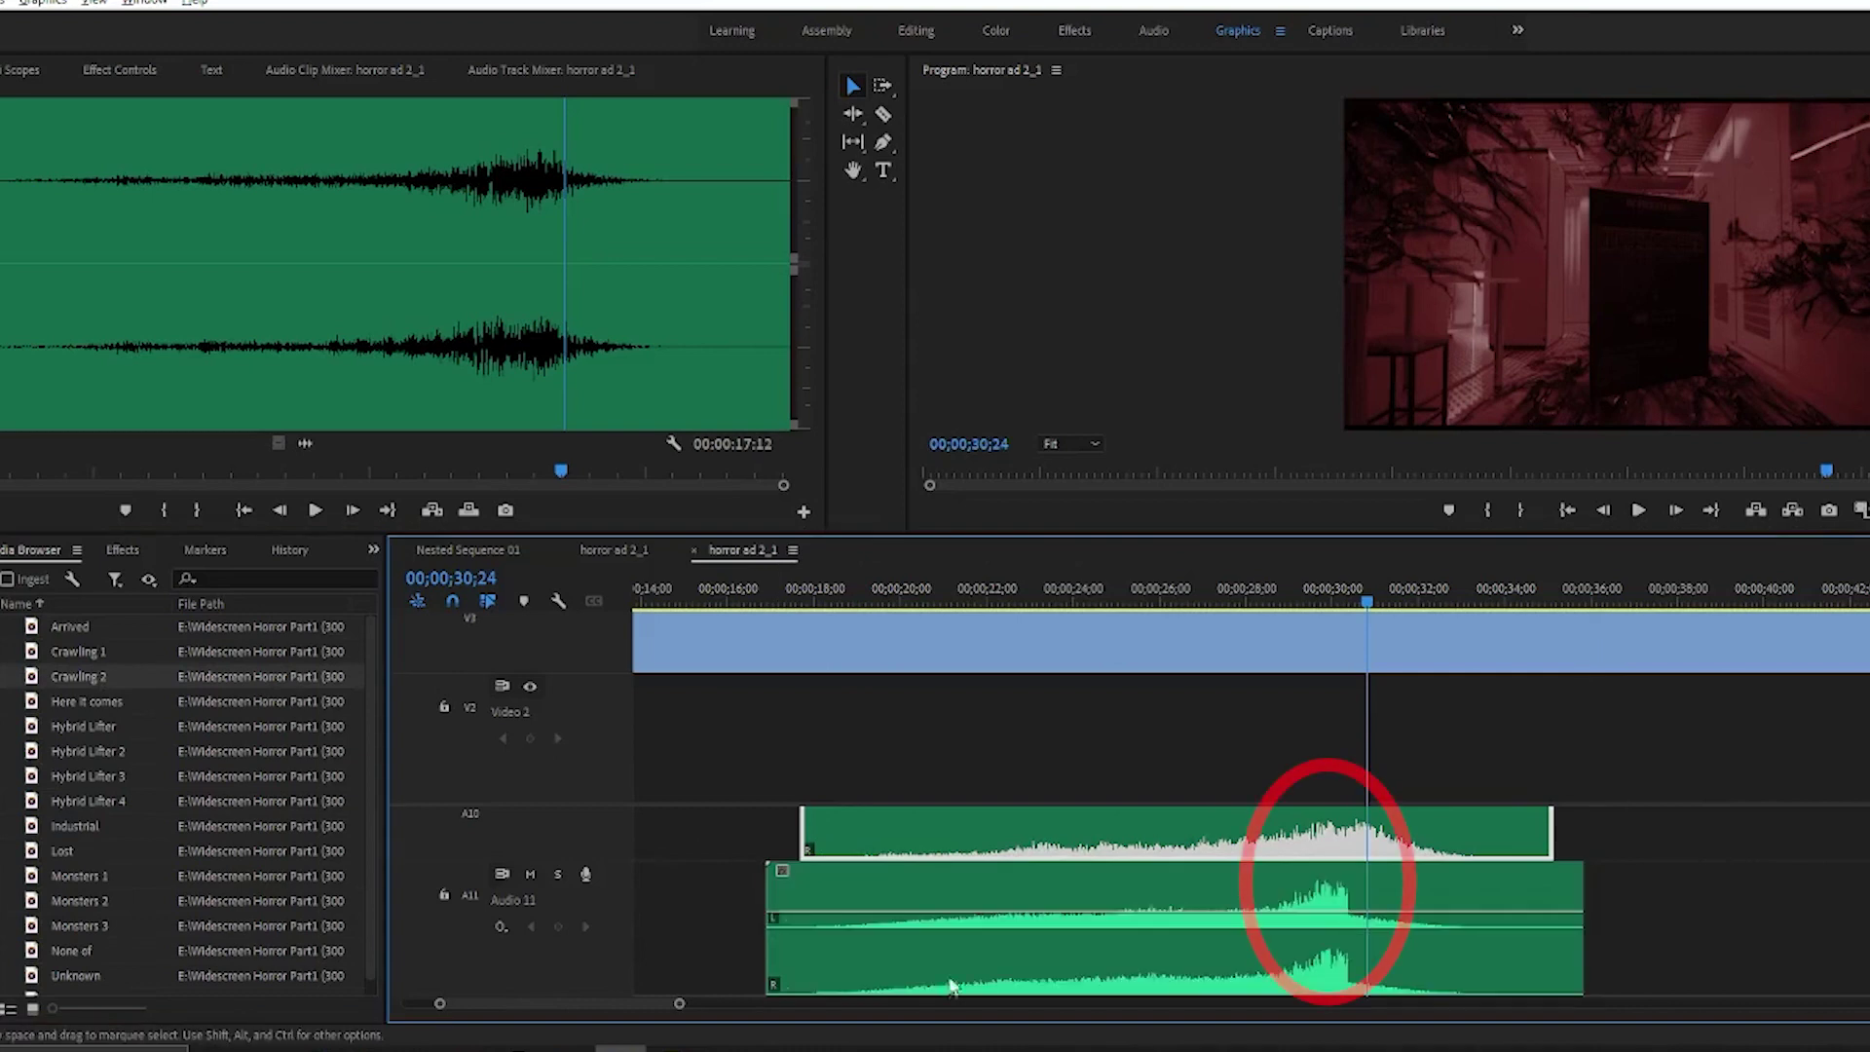
{"action": "left_click_drag", "start_coordinate": [1325, 906], "coordinate": [1344, 915]}
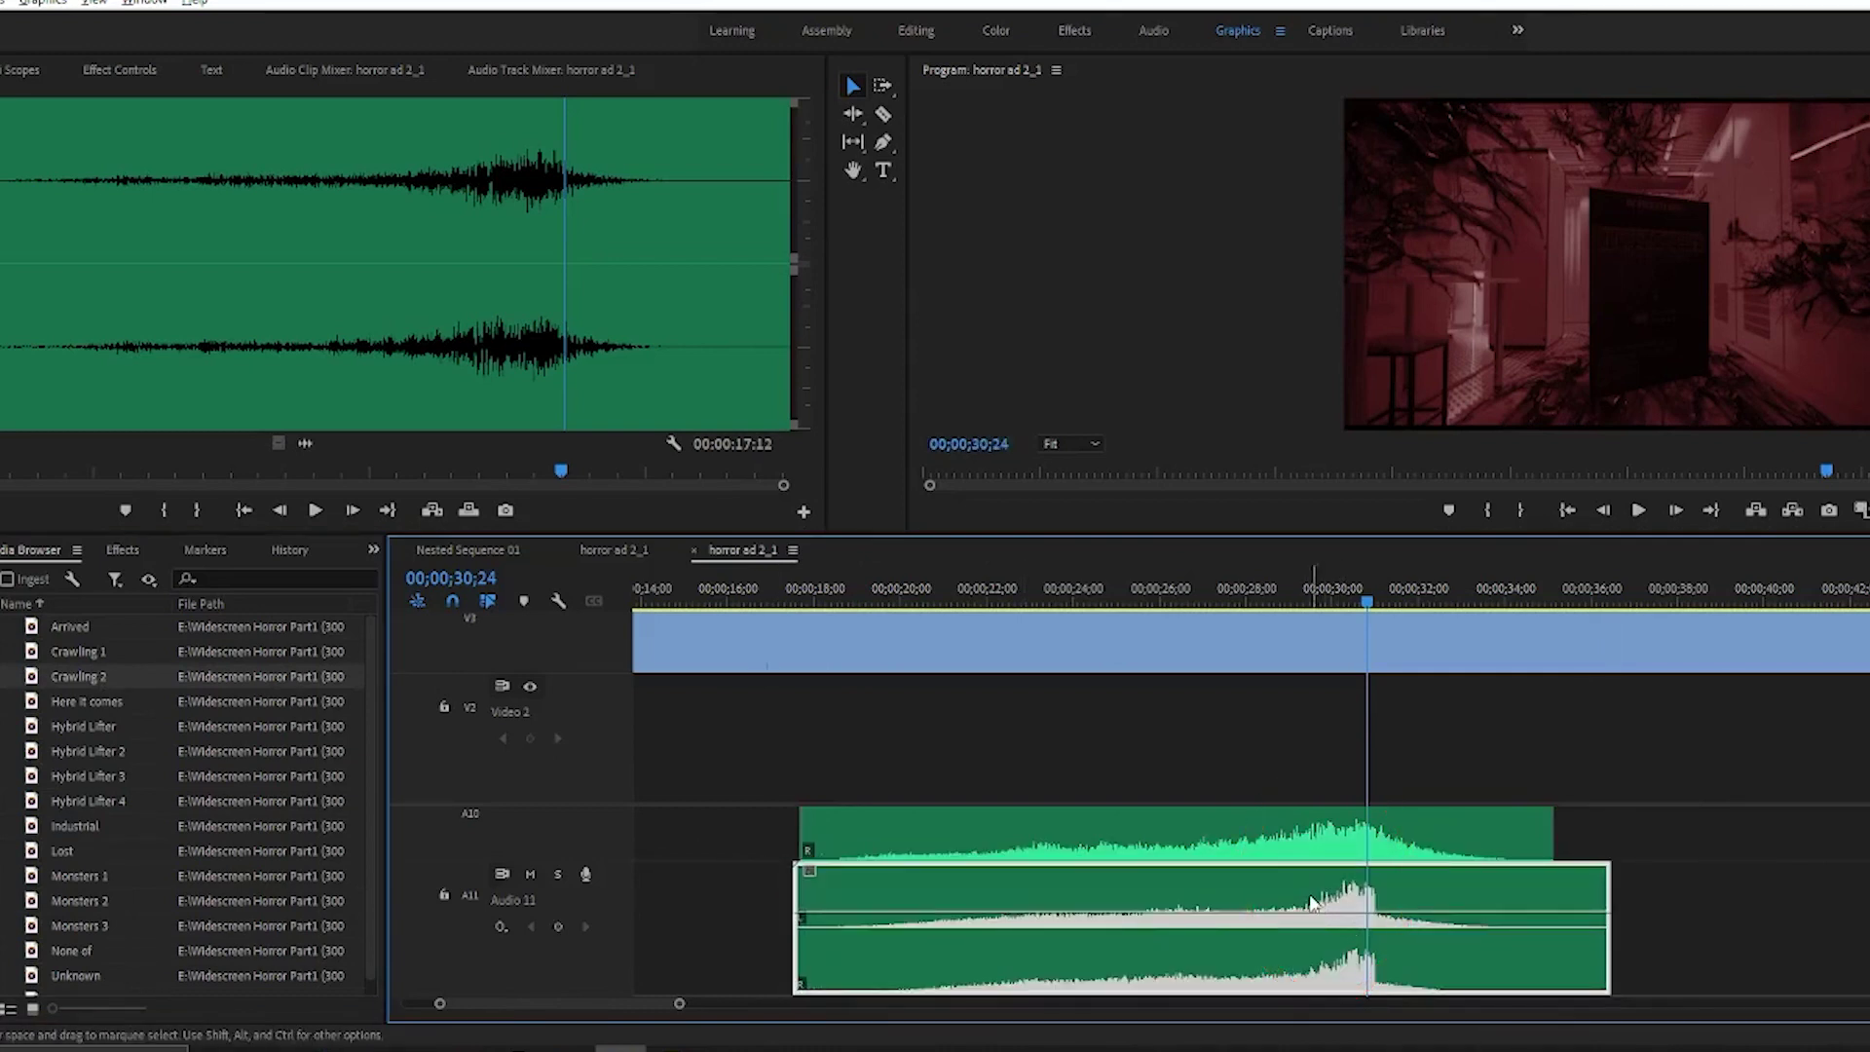
Play the sequence through the aligned Monsters 2 and Crawling 2 peaks.
{"action": "left_click", "coordinate": [1654, 472]}
{"action": "left_click", "coordinate": [1638, 511]}
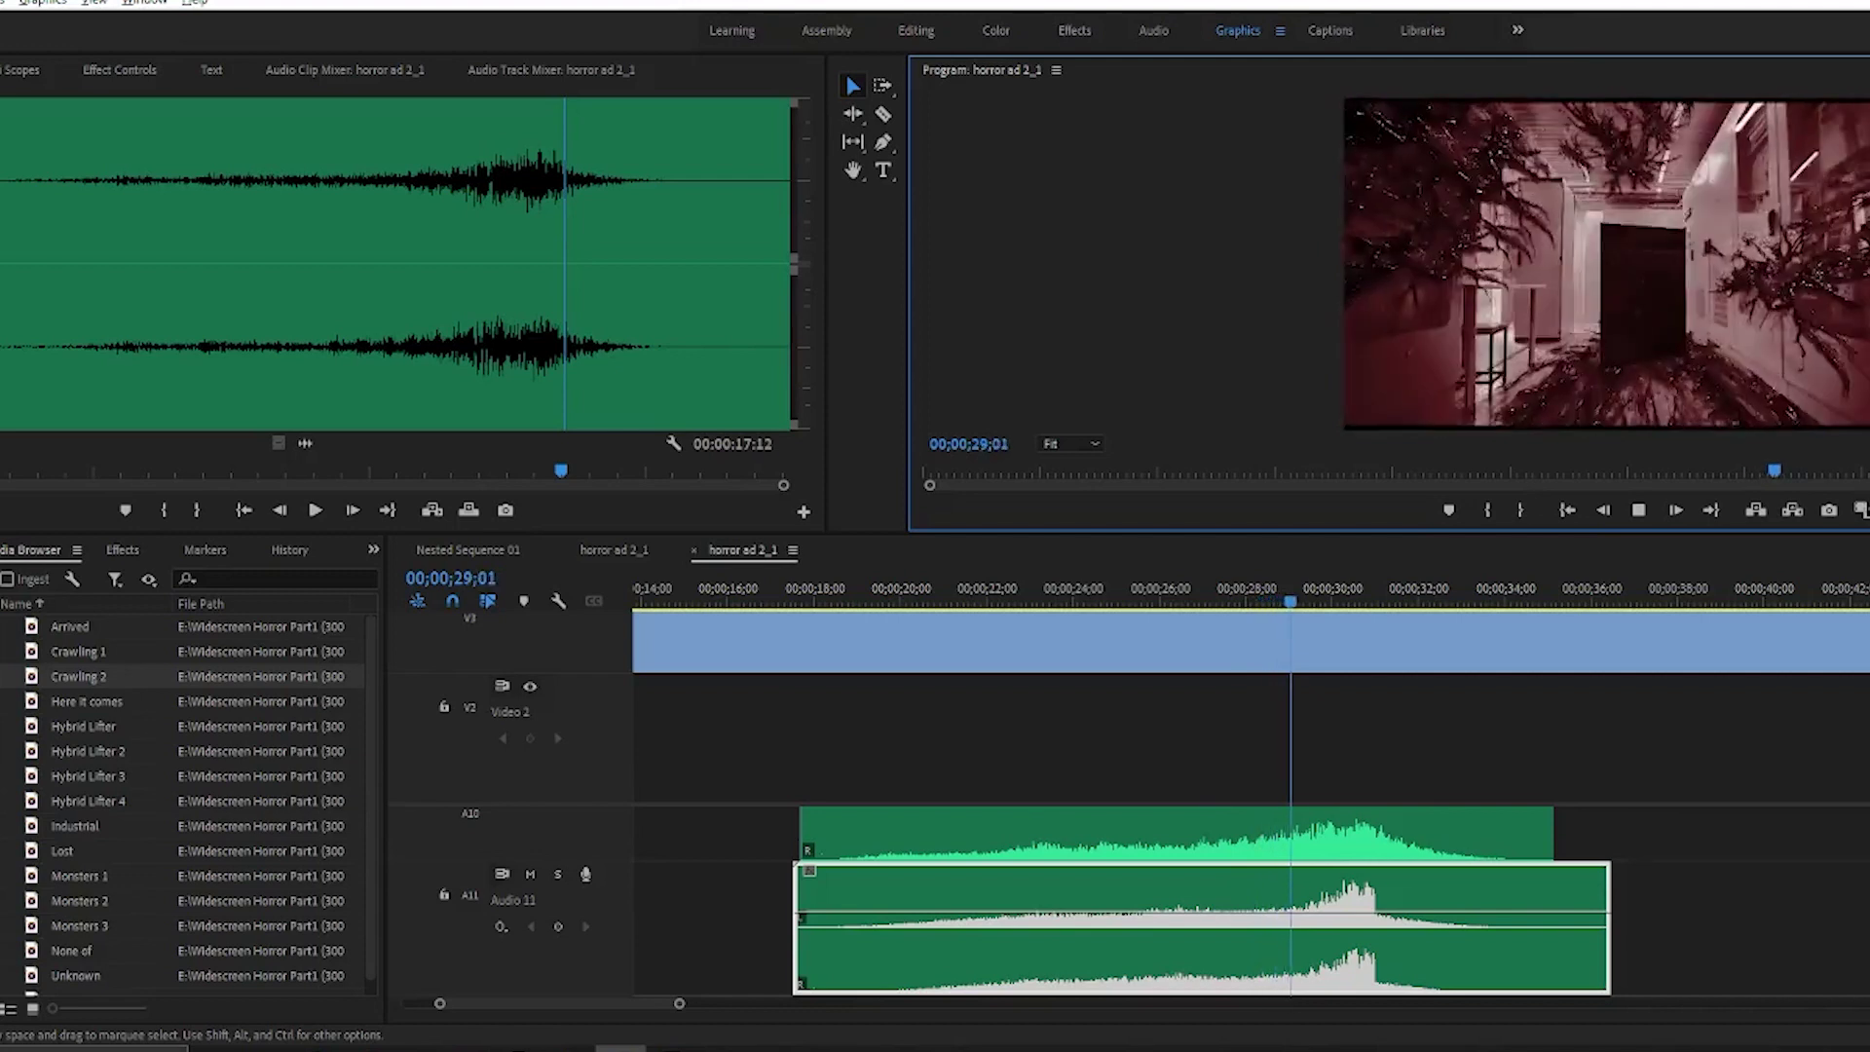
{"action": "left_click", "coordinate": [1639, 516]}
Place Washing Machine 2 on the Audio 12 track, starting near the beginning of Crawling 2, and enlarge the track's height.
{"action": "key", "text": "shift+3"}
{"action": "scroll", "coordinate": [1252, 901], "scroll_direction": "down", "scroll_amount": 2}
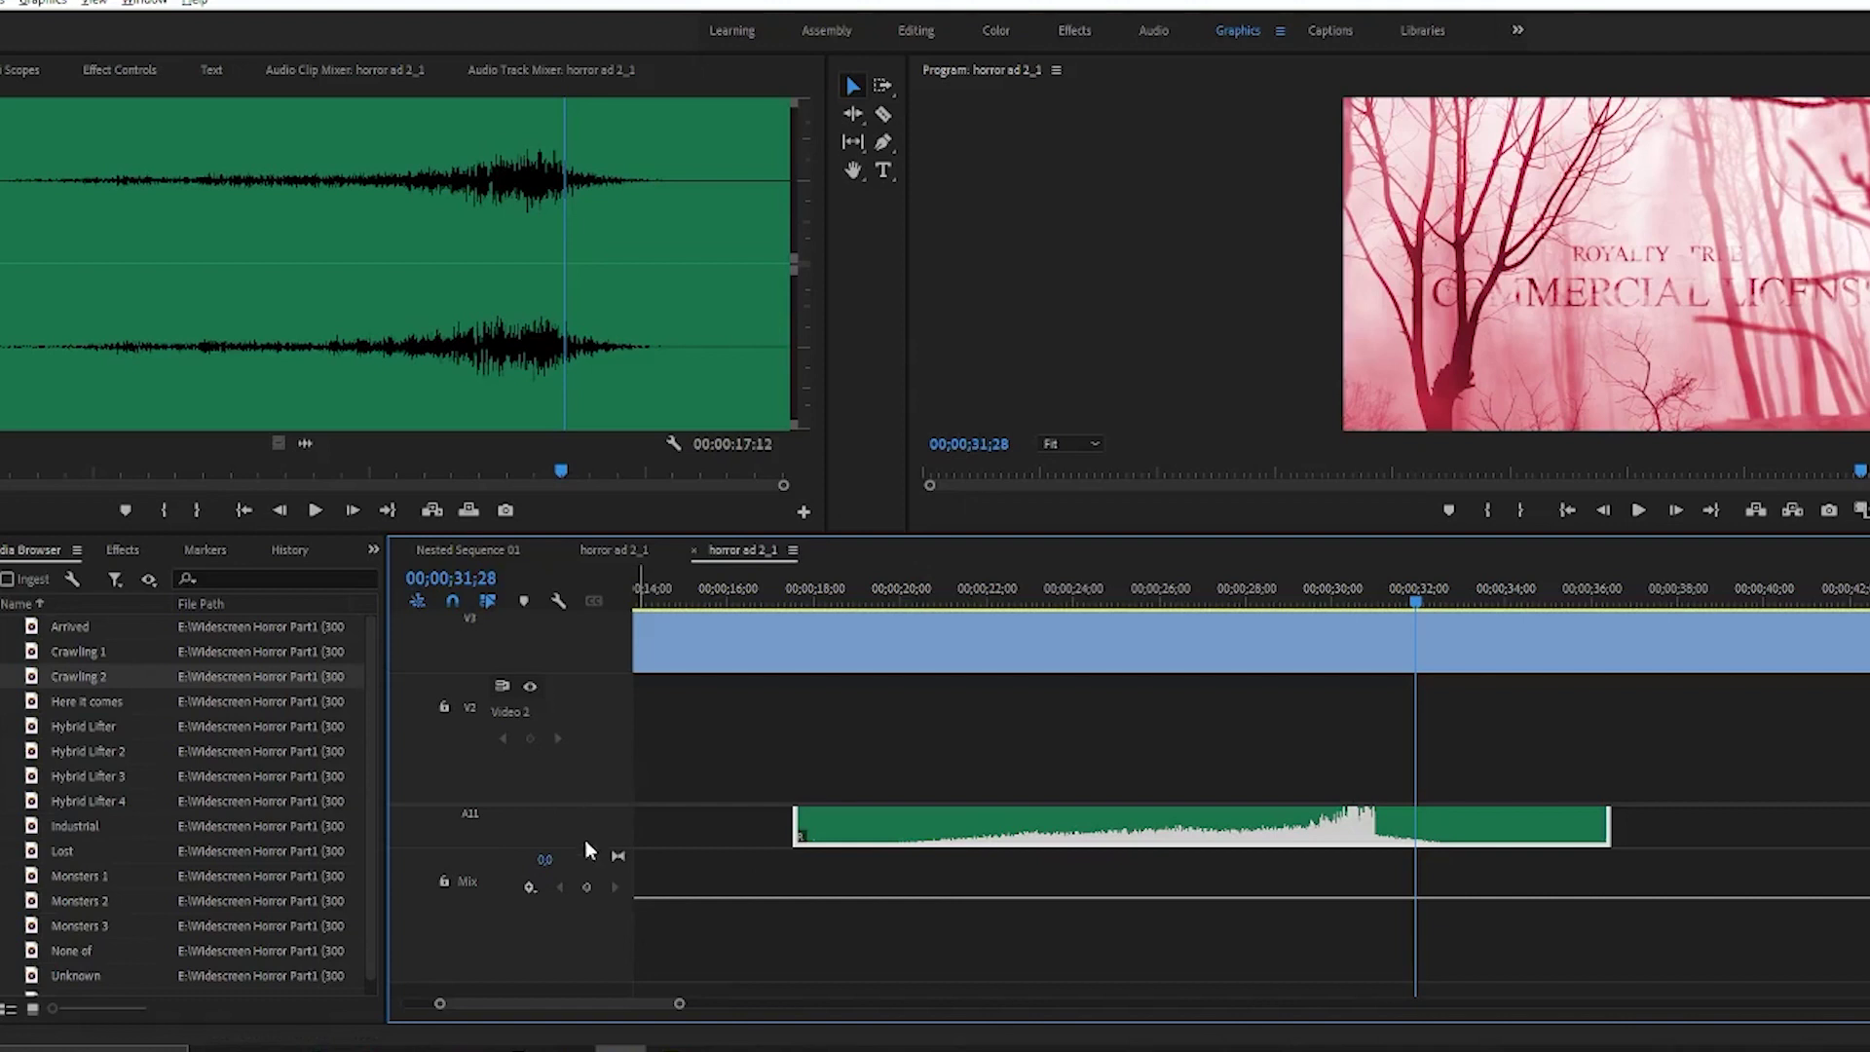
{"action": "left_click_drag", "start_coordinate": [588, 846], "coordinate": [591, 876]}
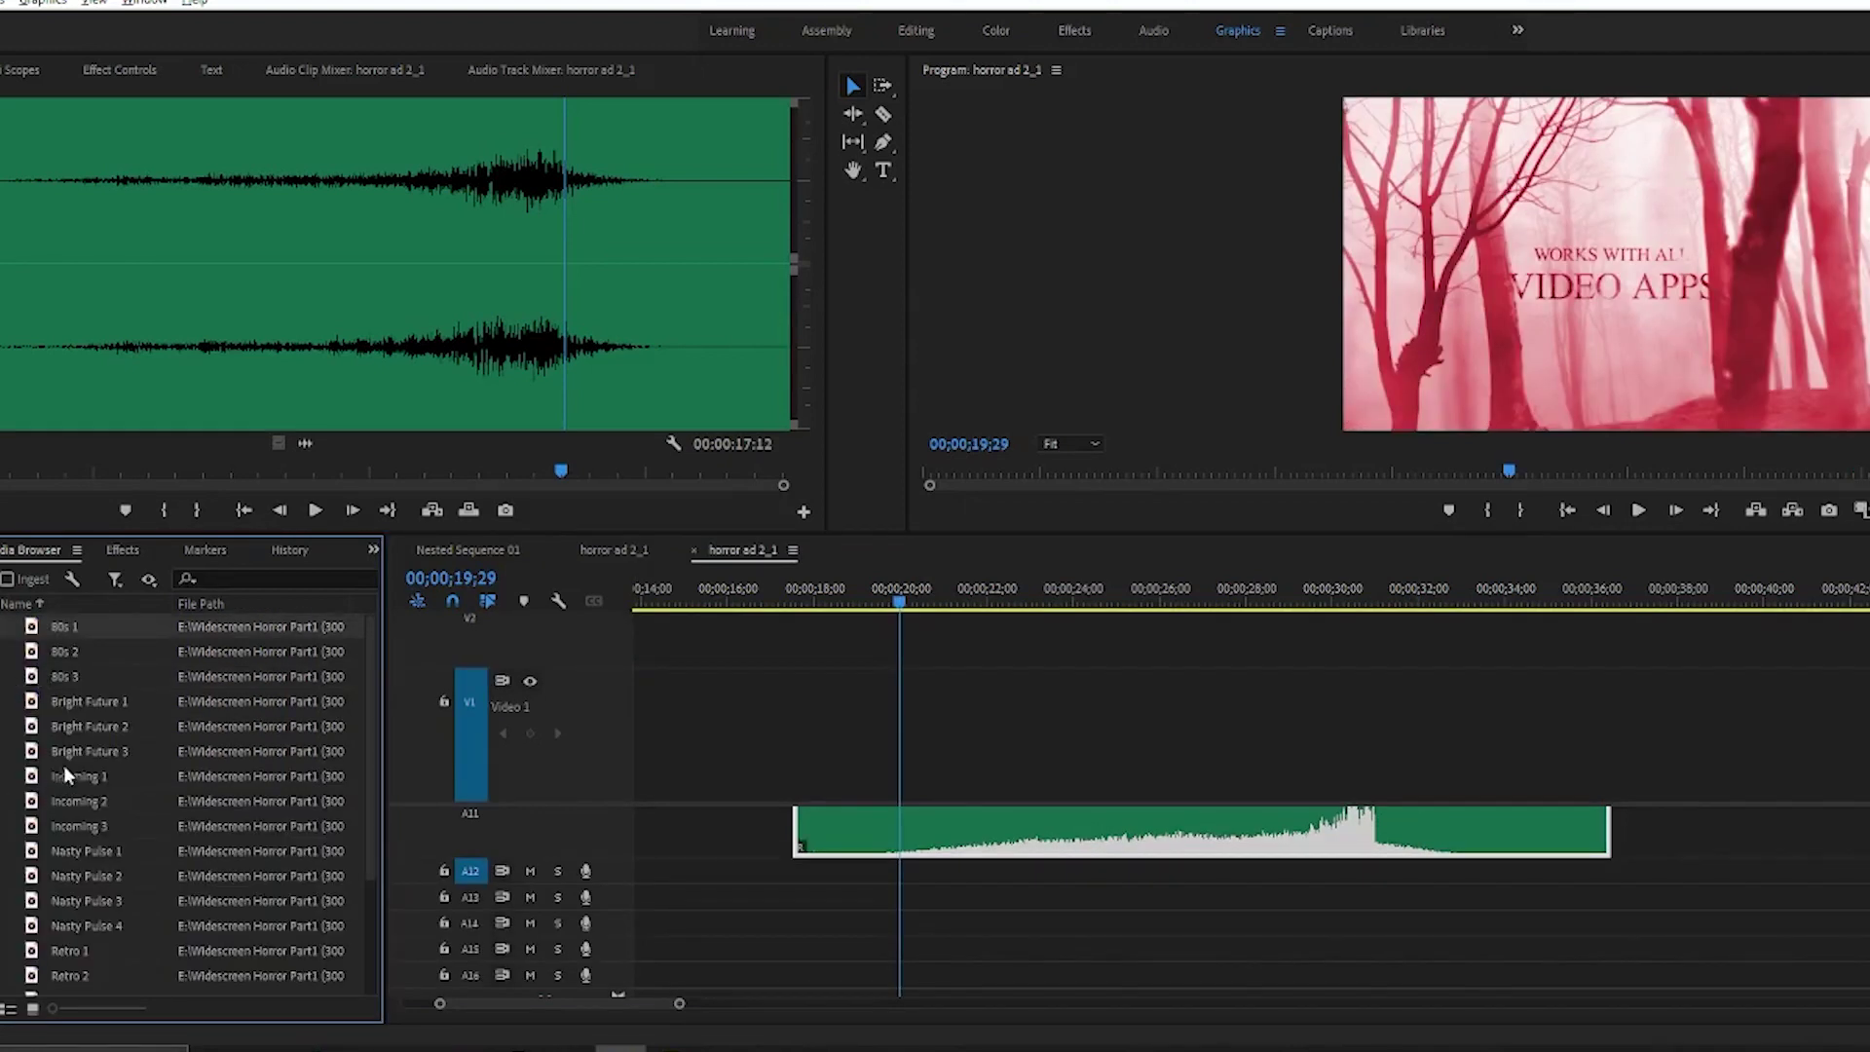
{"action": "scroll", "coordinate": [62, 764], "scroll_direction": "down", "scroll_amount": 5}
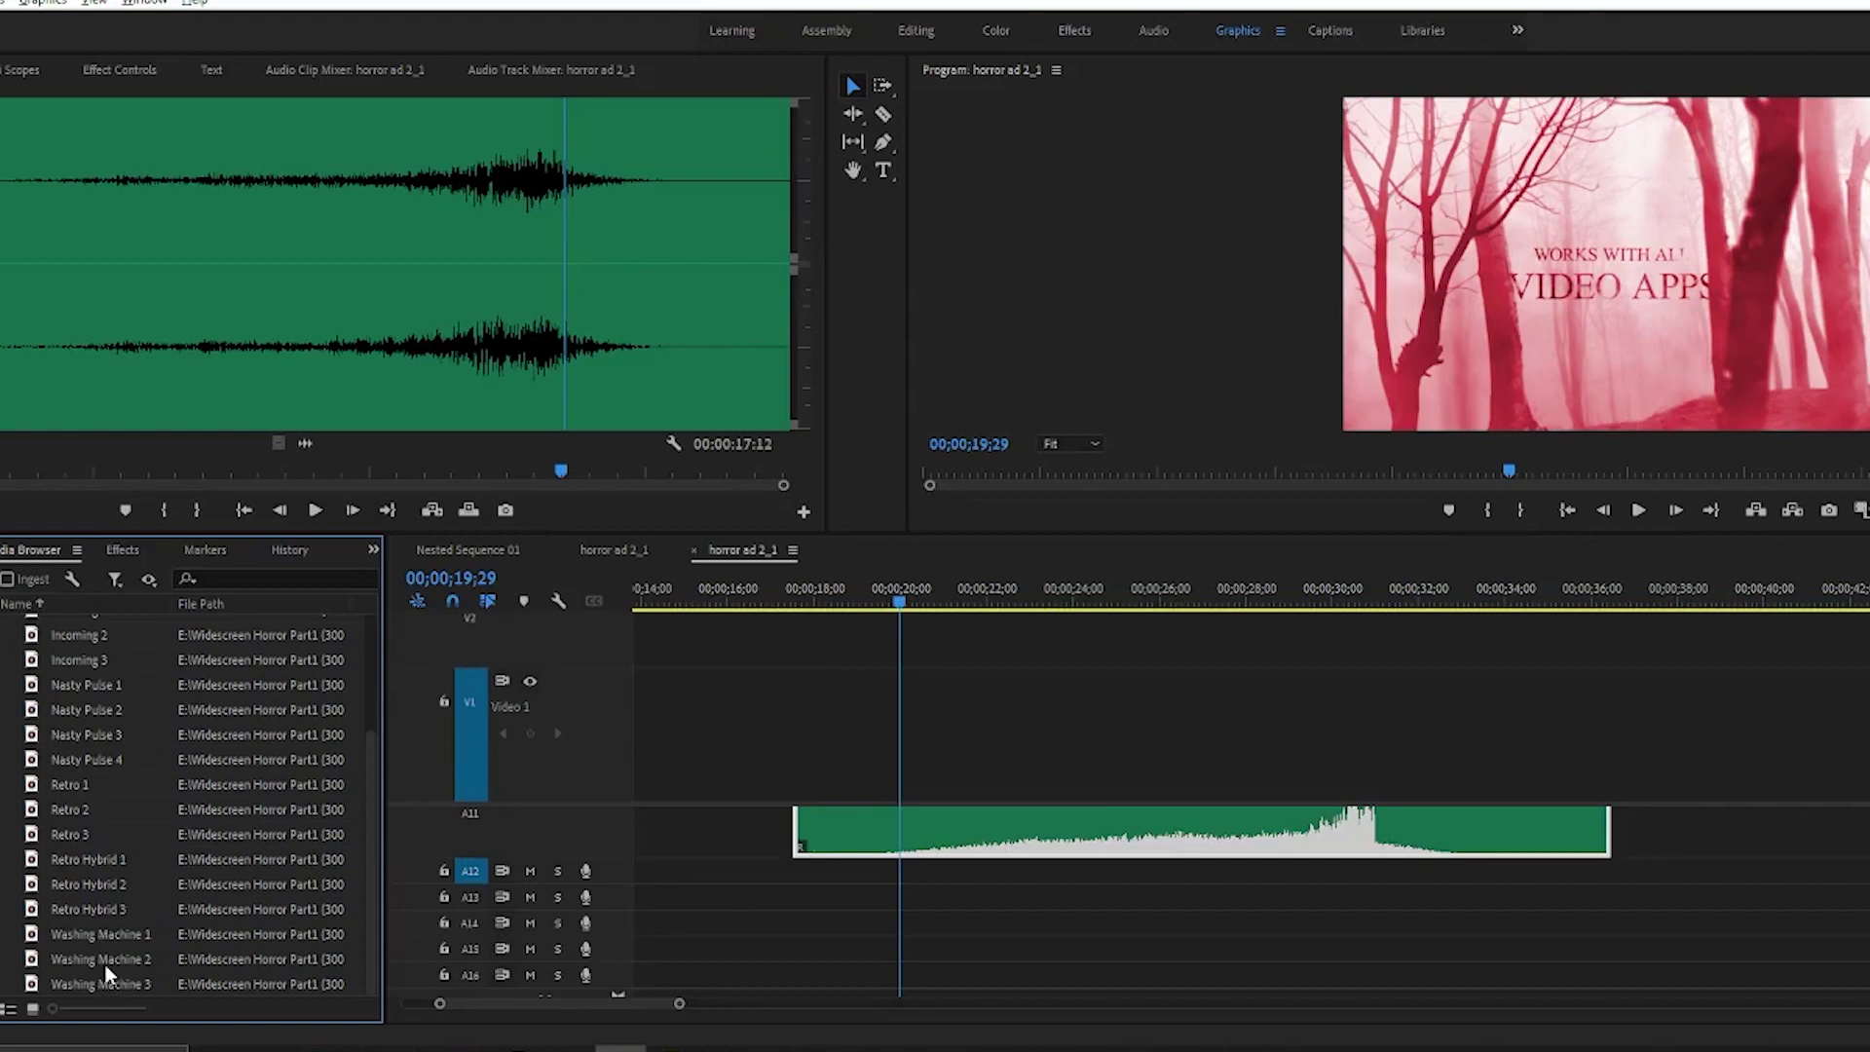
{"action": "left_click_drag", "start_coordinate": [113, 953], "coordinate": [812, 870]}
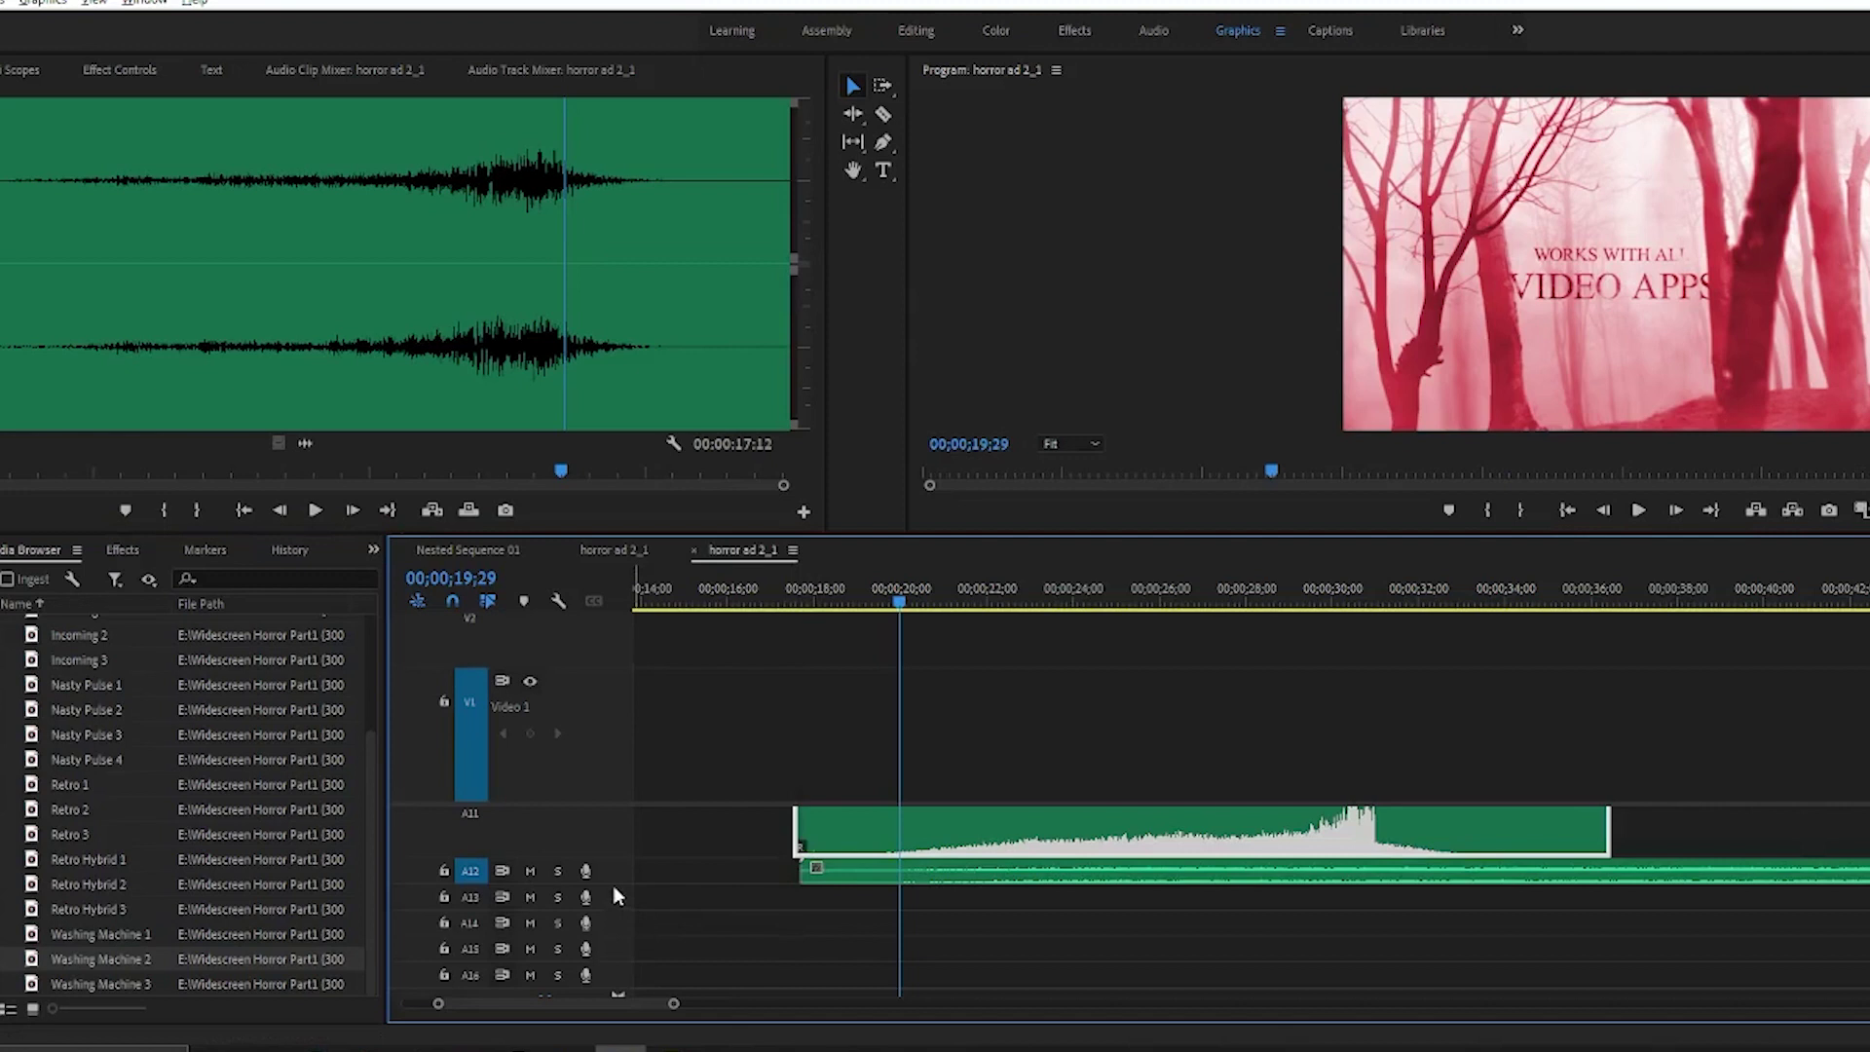
{"action": "left_click_drag", "start_coordinate": [617, 880], "coordinate": [603, 964]}
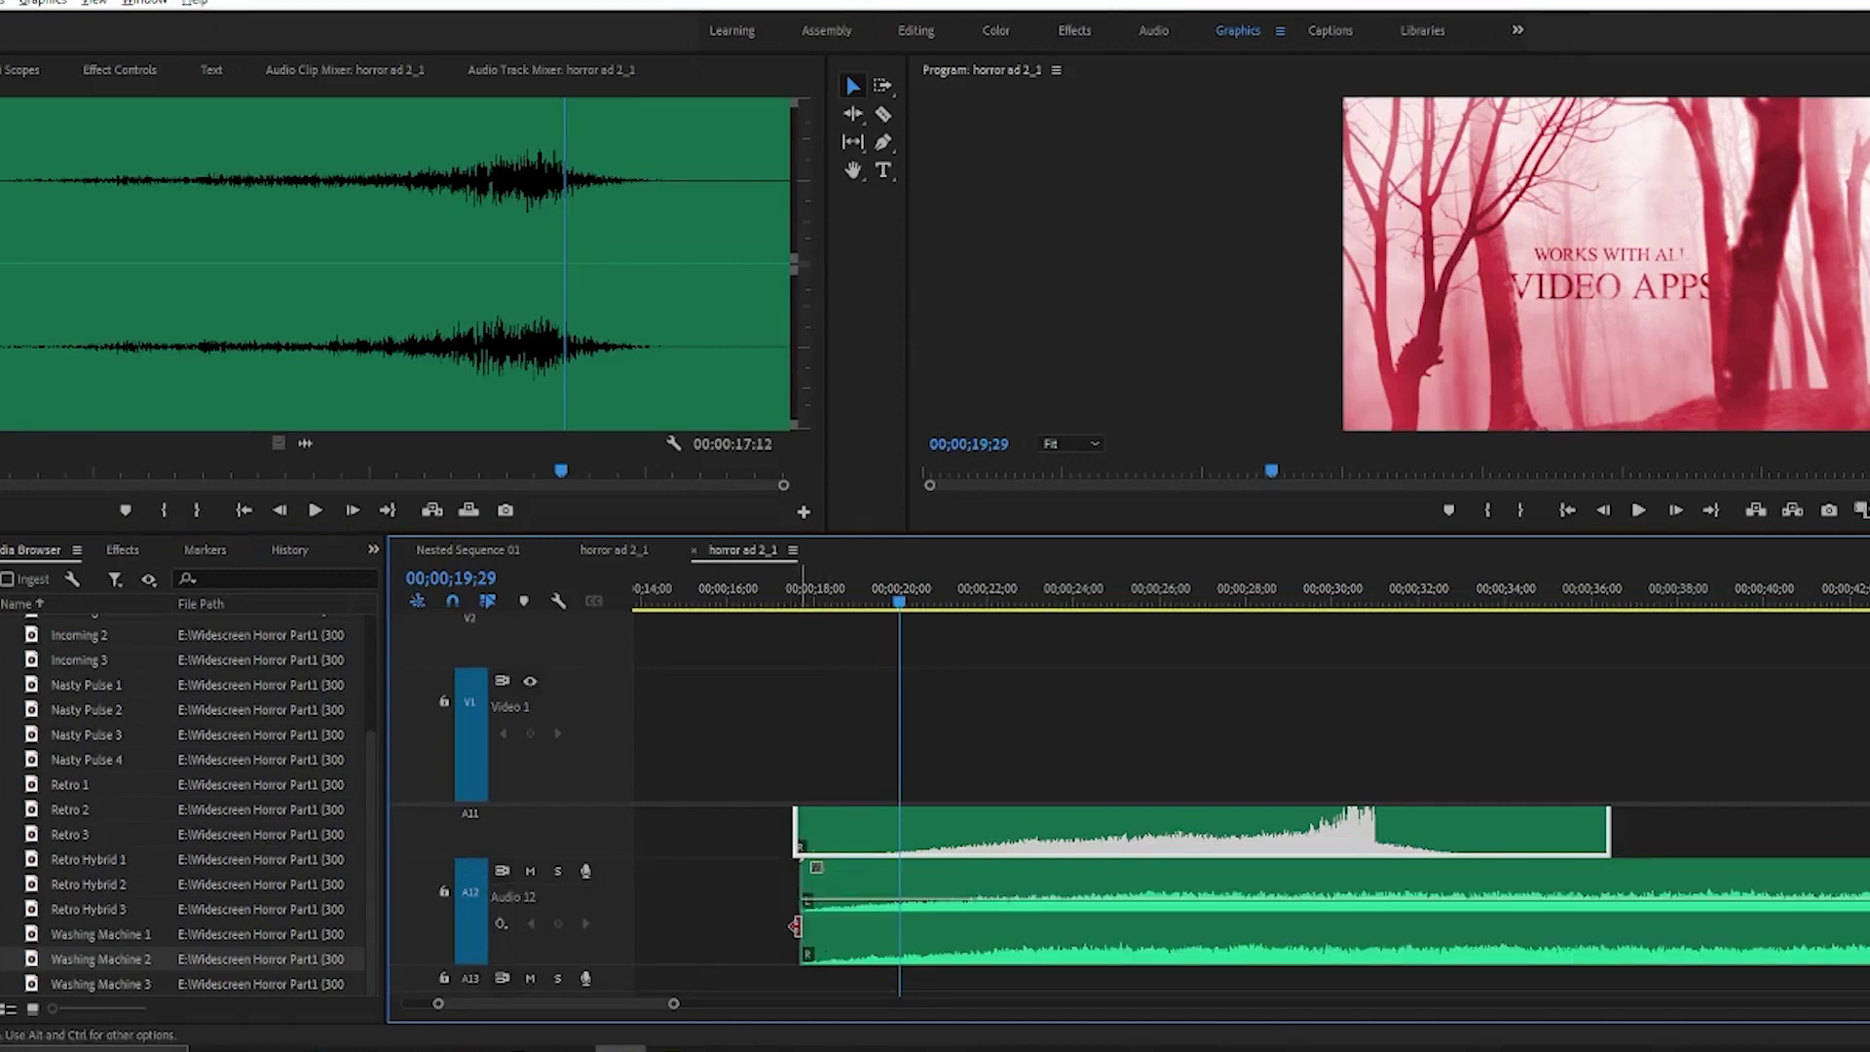
Trim the opening of Washing Machine 2 and reposition it so it starts together with Crawling 2 at about 00;00;17;17.
{"action": "left_click_drag", "start_coordinate": [810, 926], "coordinate": [1444, 919]}
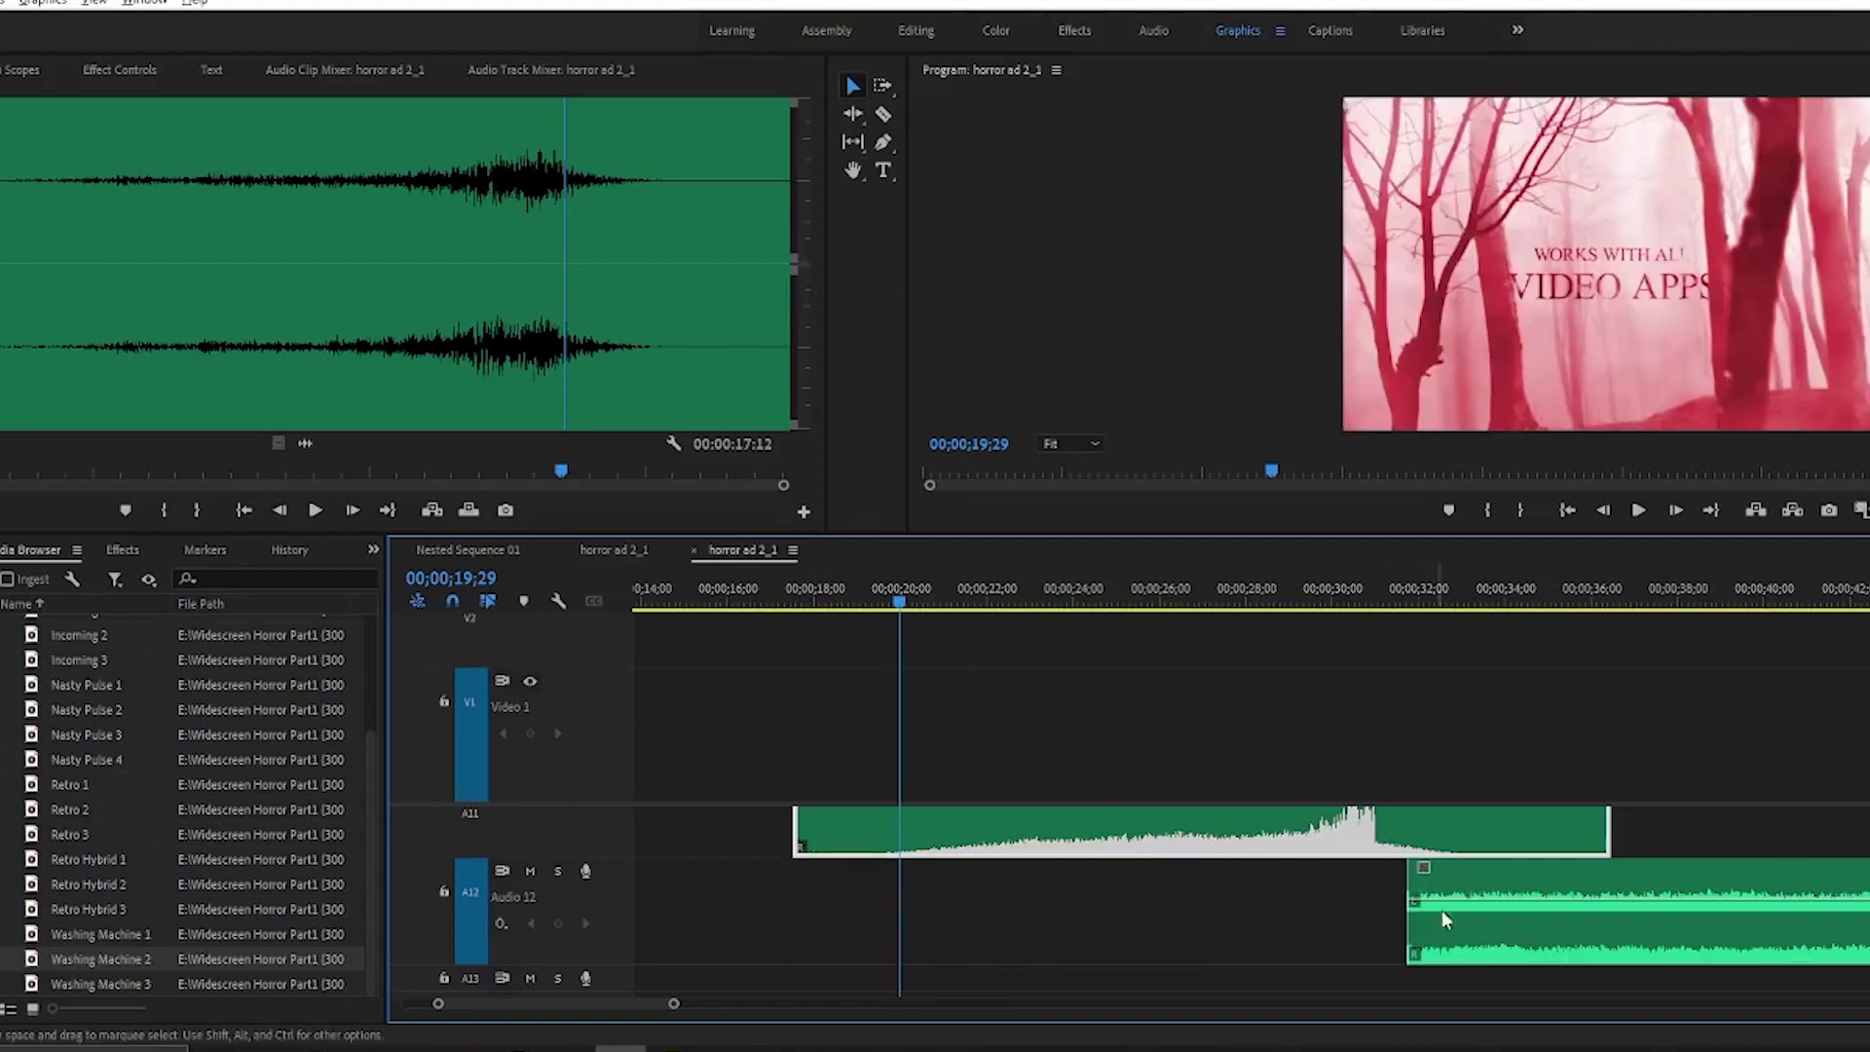
{"action": "left_click_drag", "start_coordinate": [1578, 945], "coordinate": [925, 952]}
{"action": "left_click_drag", "start_coordinate": [765, 949], "coordinate": [827, 944]}
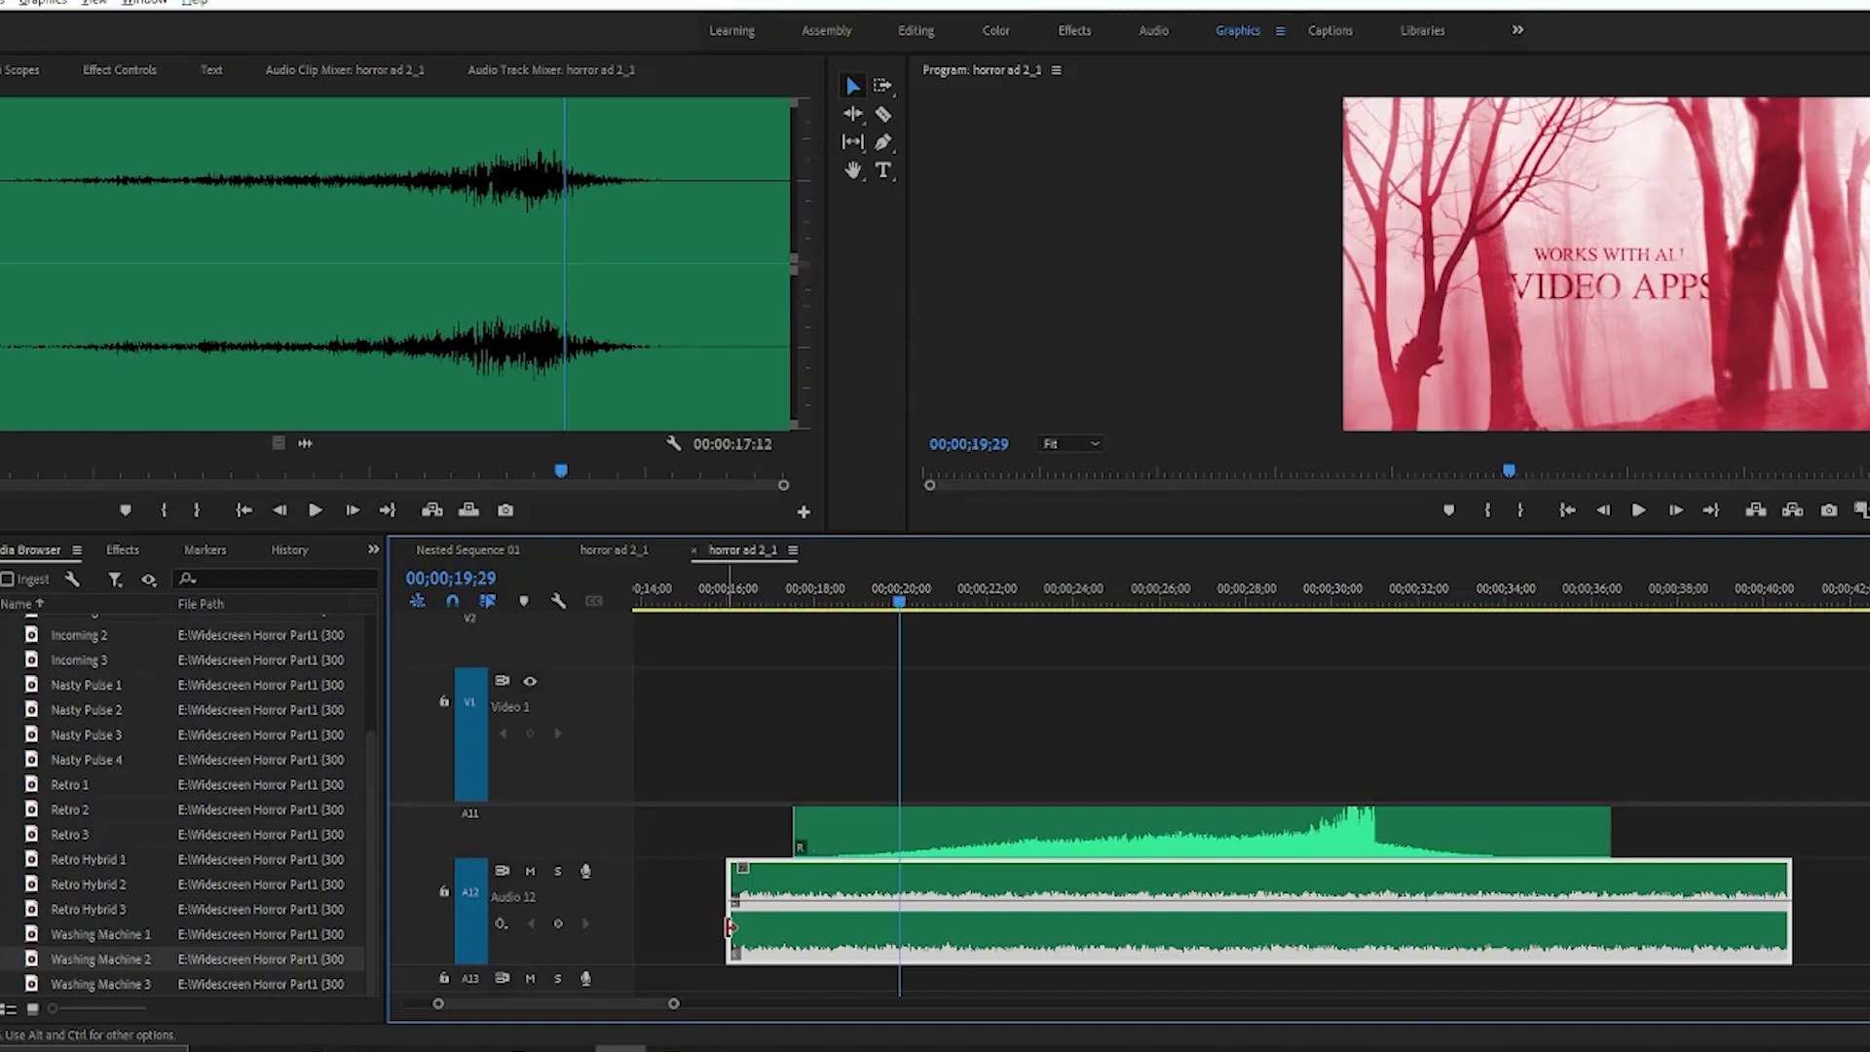
{"action": "left_click_drag", "start_coordinate": [731, 929], "coordinate": [785, 928]}
{"action": "left_click_drag", "start_coordinate": [785, 929], "coordinate": [796, 929]}
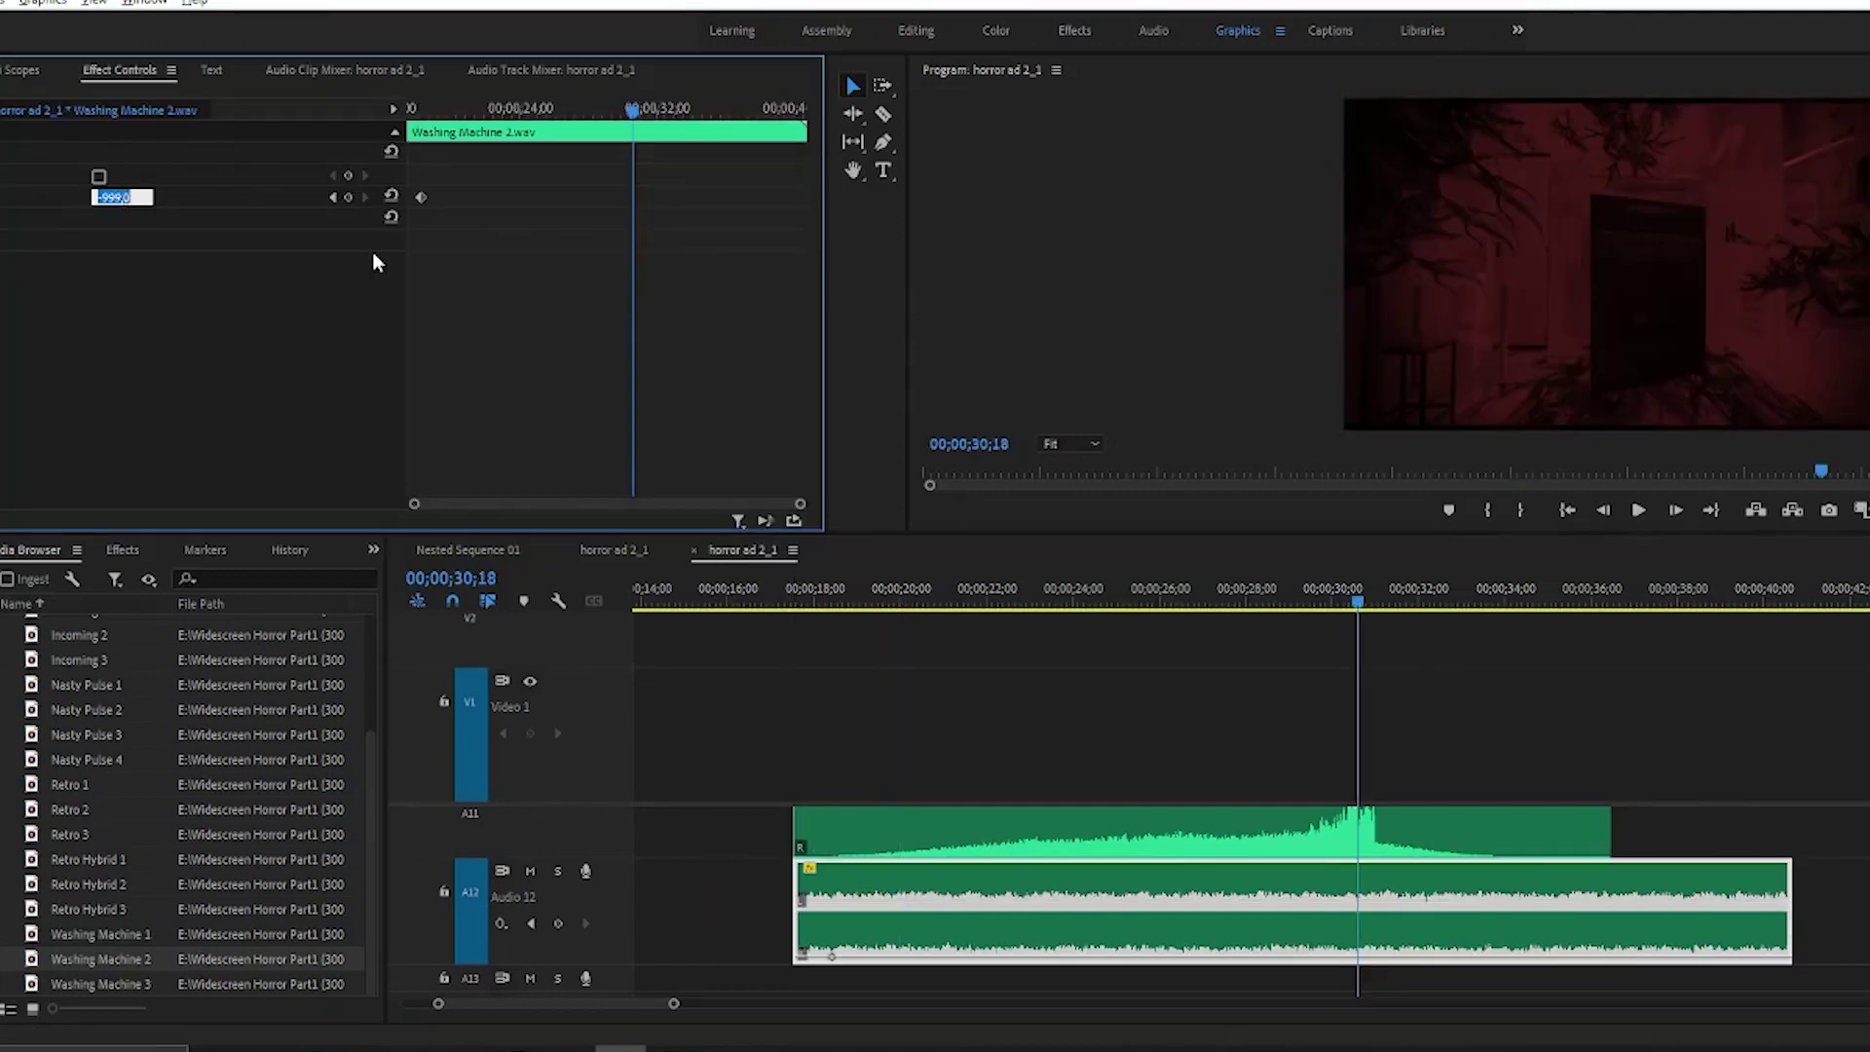
Set Washing Machine 2 volume keyframes to 0 dB at 00;00;30;18 and minus infinity at 00;00;32;12.
{"action": "type", "text": "0"}
{"action": "key", "text": "Return"}
{"action": "left_click", "coordinate": [1434, 598]}
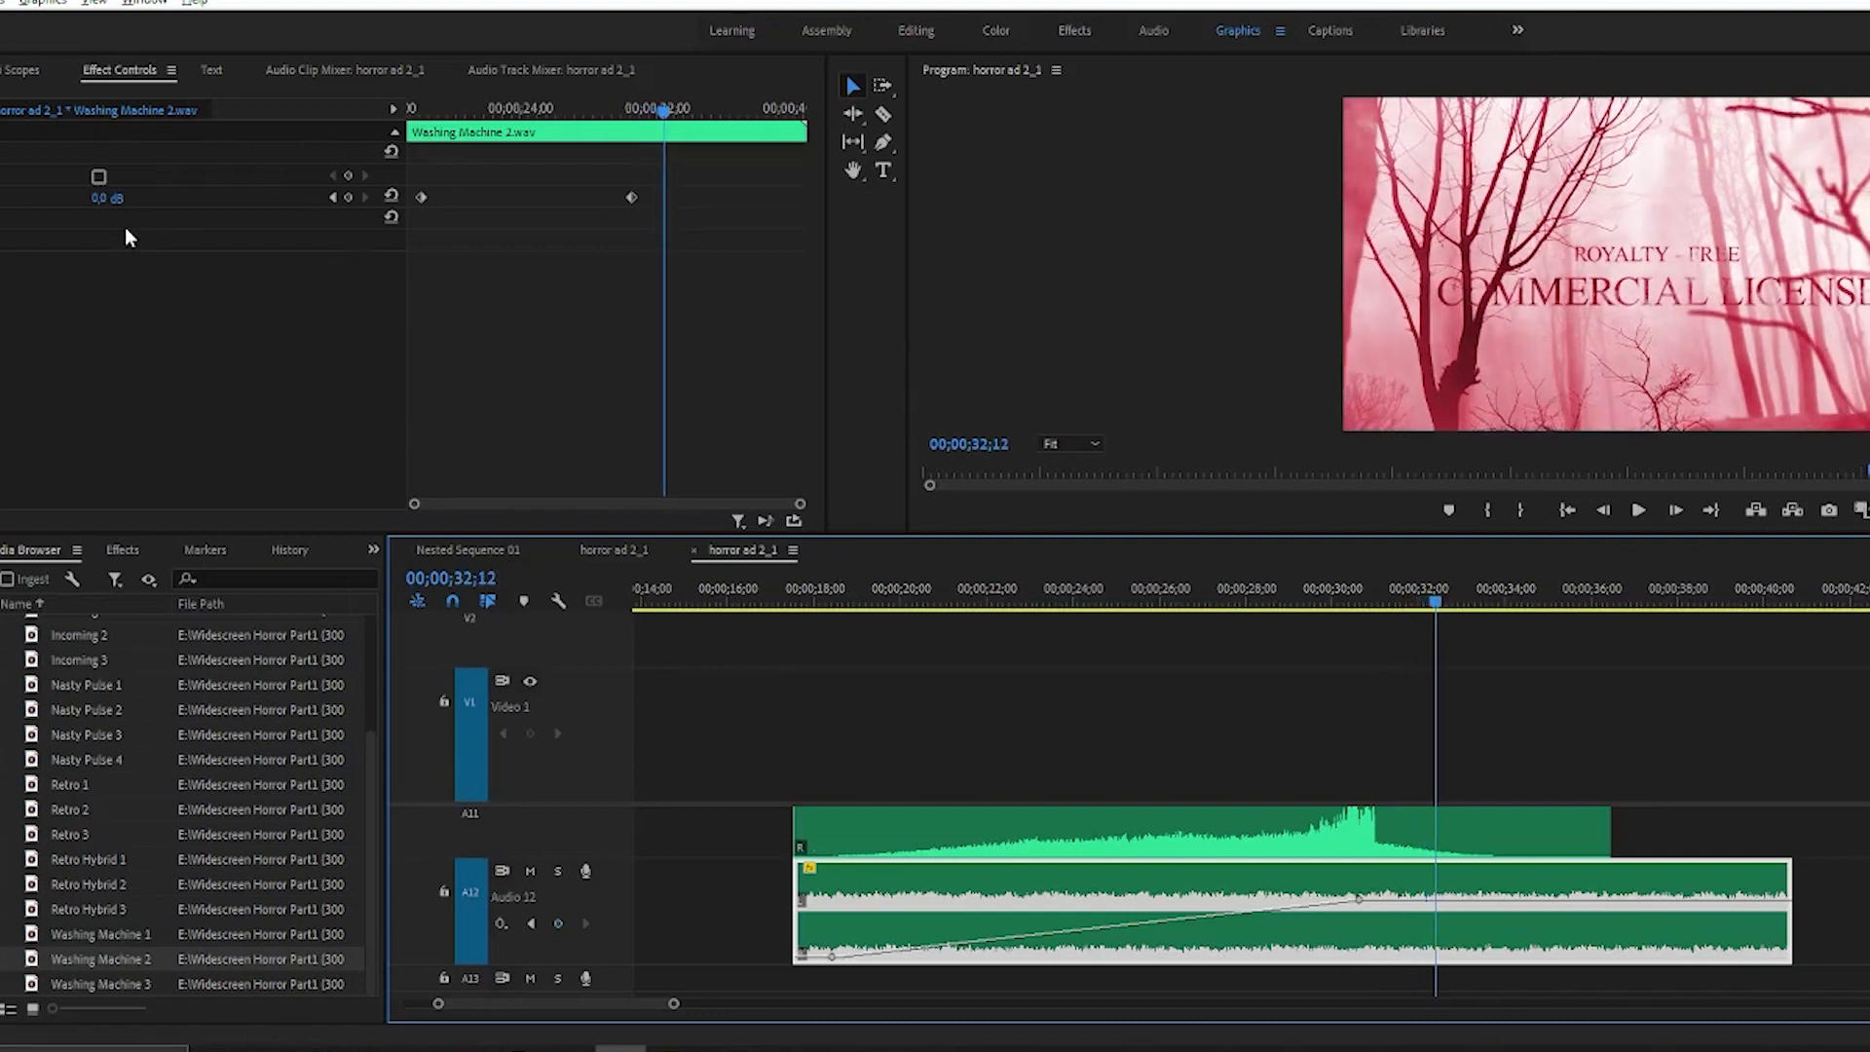
{"action": "left_click_drag", "start_coordinate": [100, 202], "coordinate": [5, 201]}
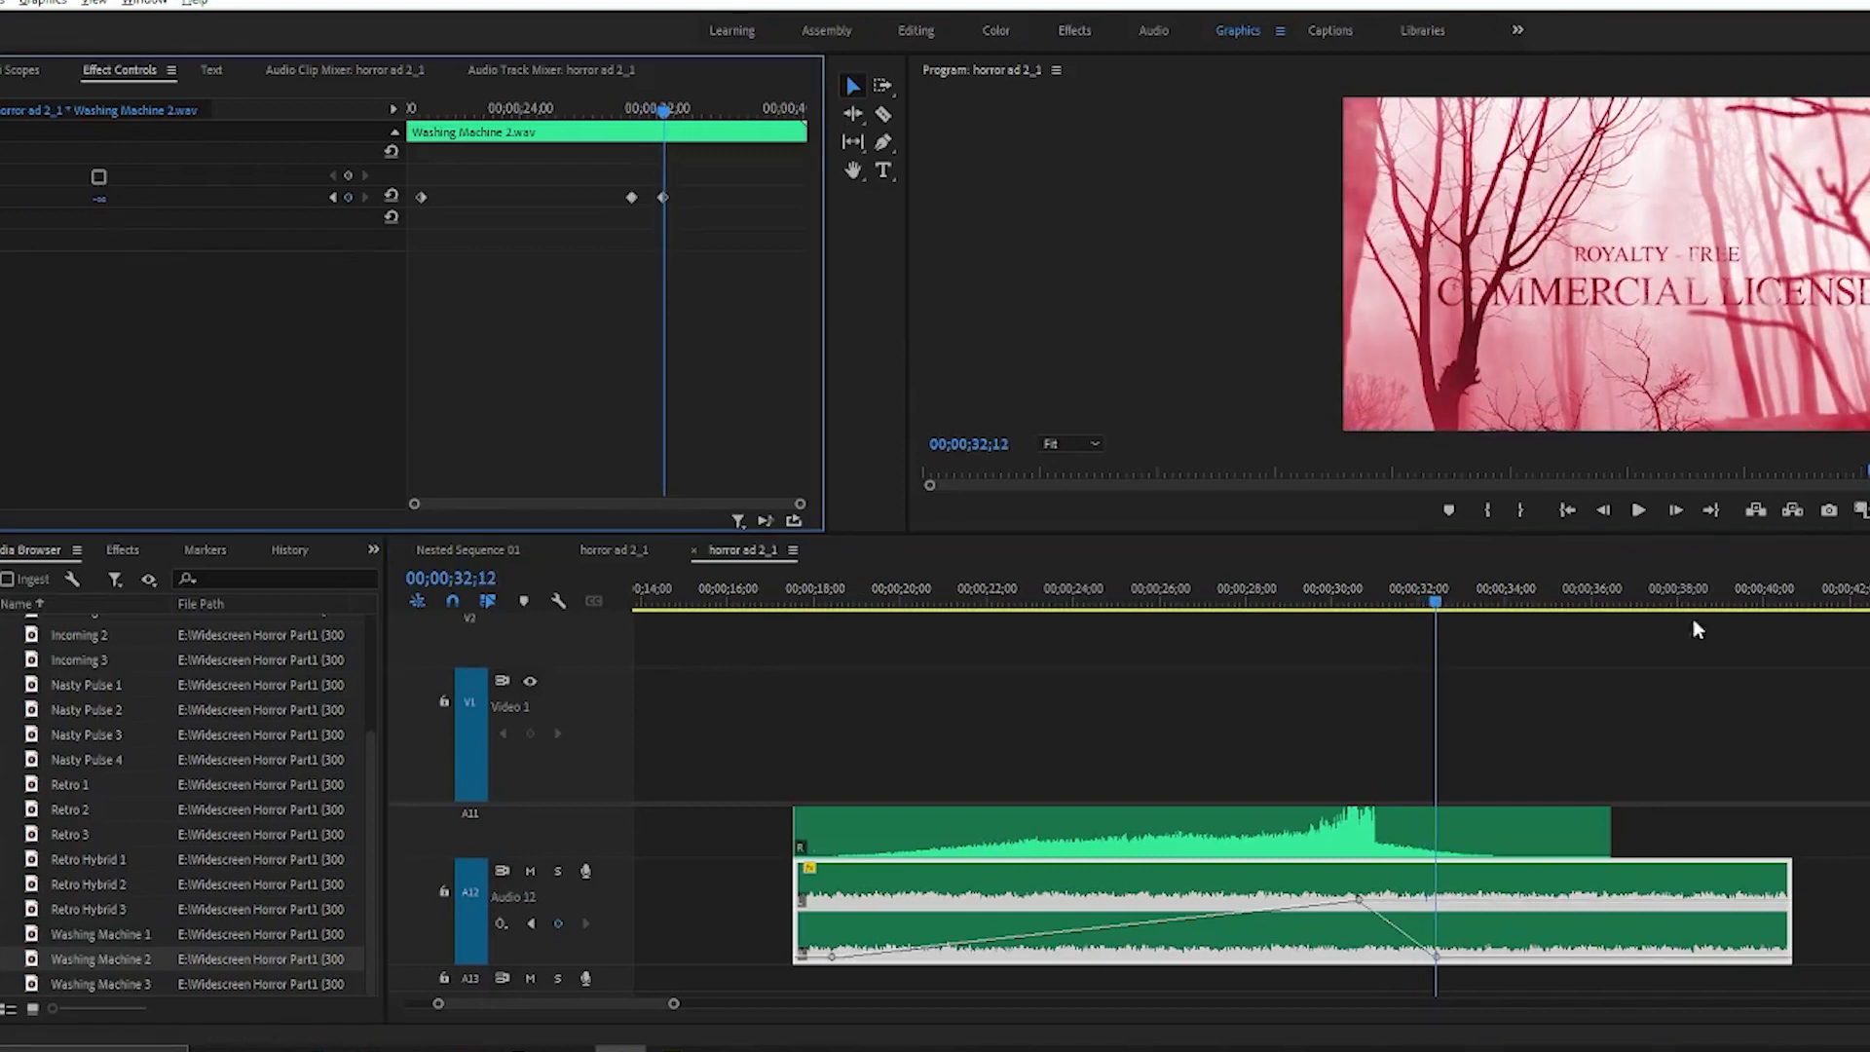
Trim the end of Washing Machine 2 back to just past its closing volume keyframe, and play through the layered section.
{"action": "left_click_drag", "start_coordinate": [1786, 886], "coordinate": [1449, 887]}
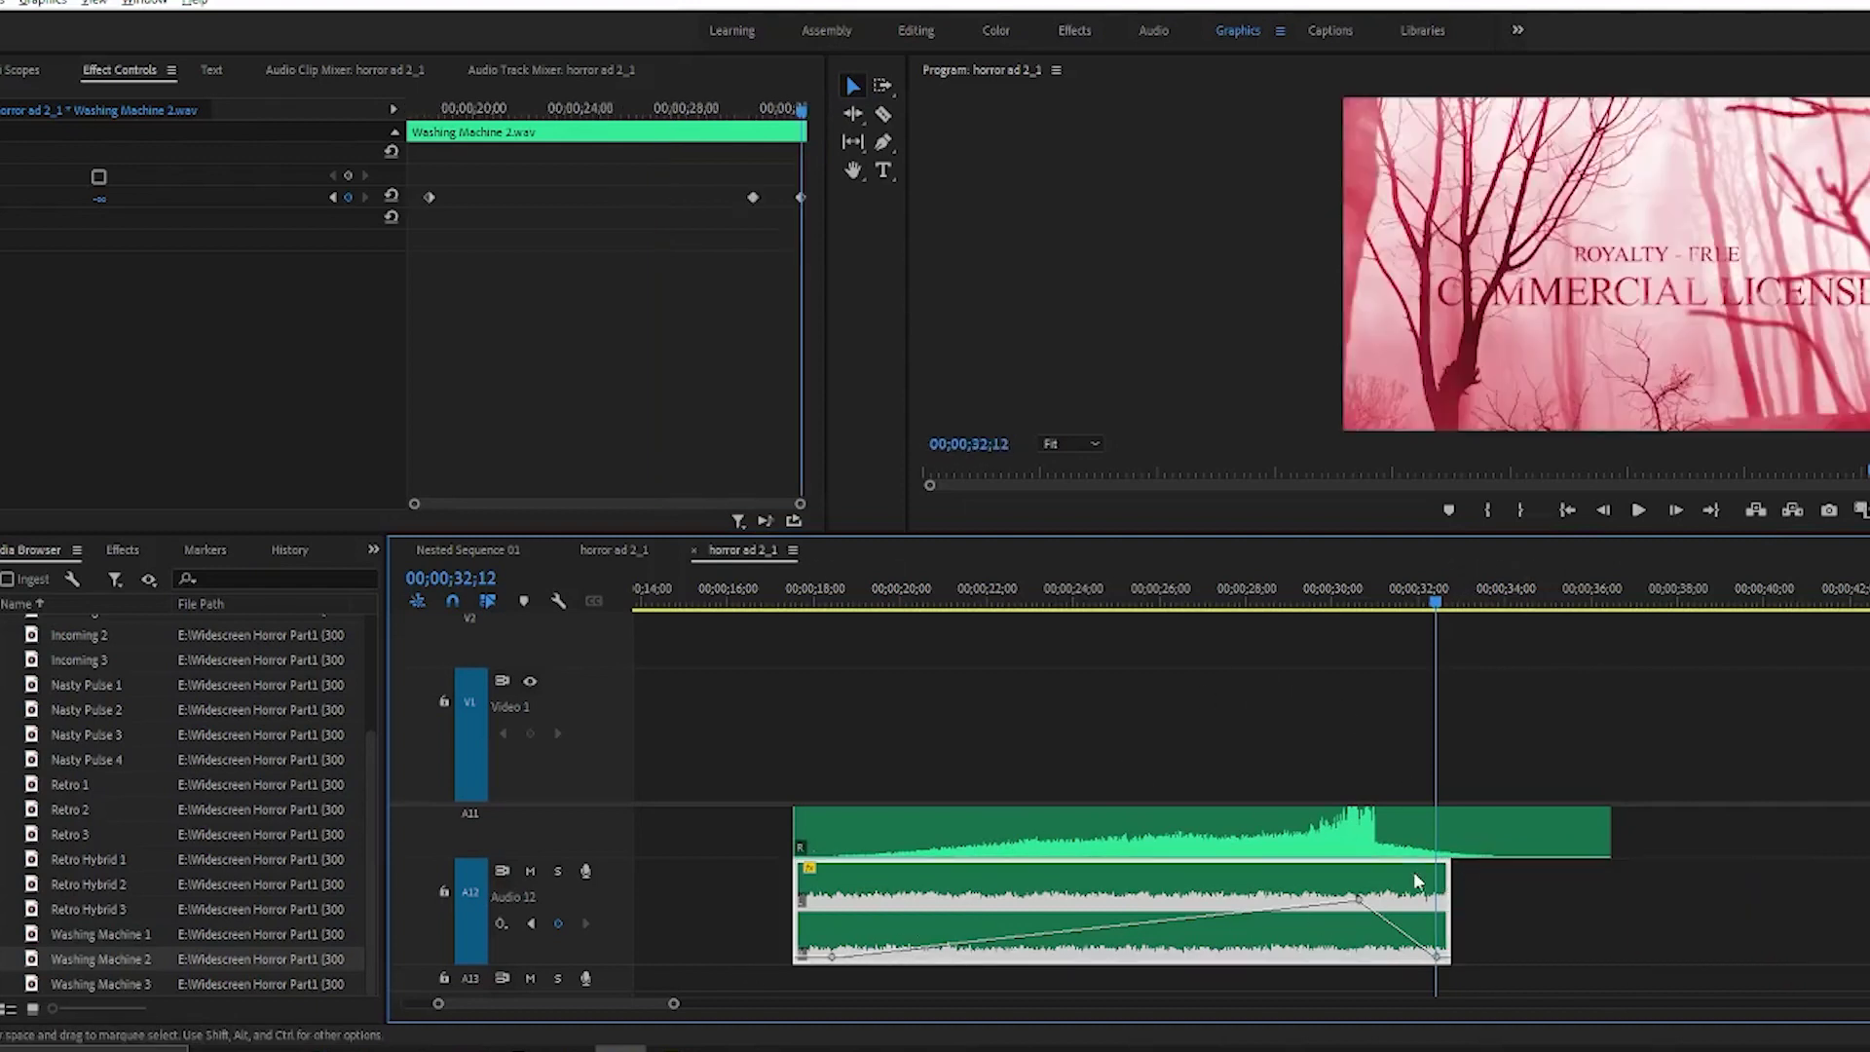
{"action": "left_click", "coordinate": [894, 604]}
{"action": "left_click", "coordinate": [1639, 510]}
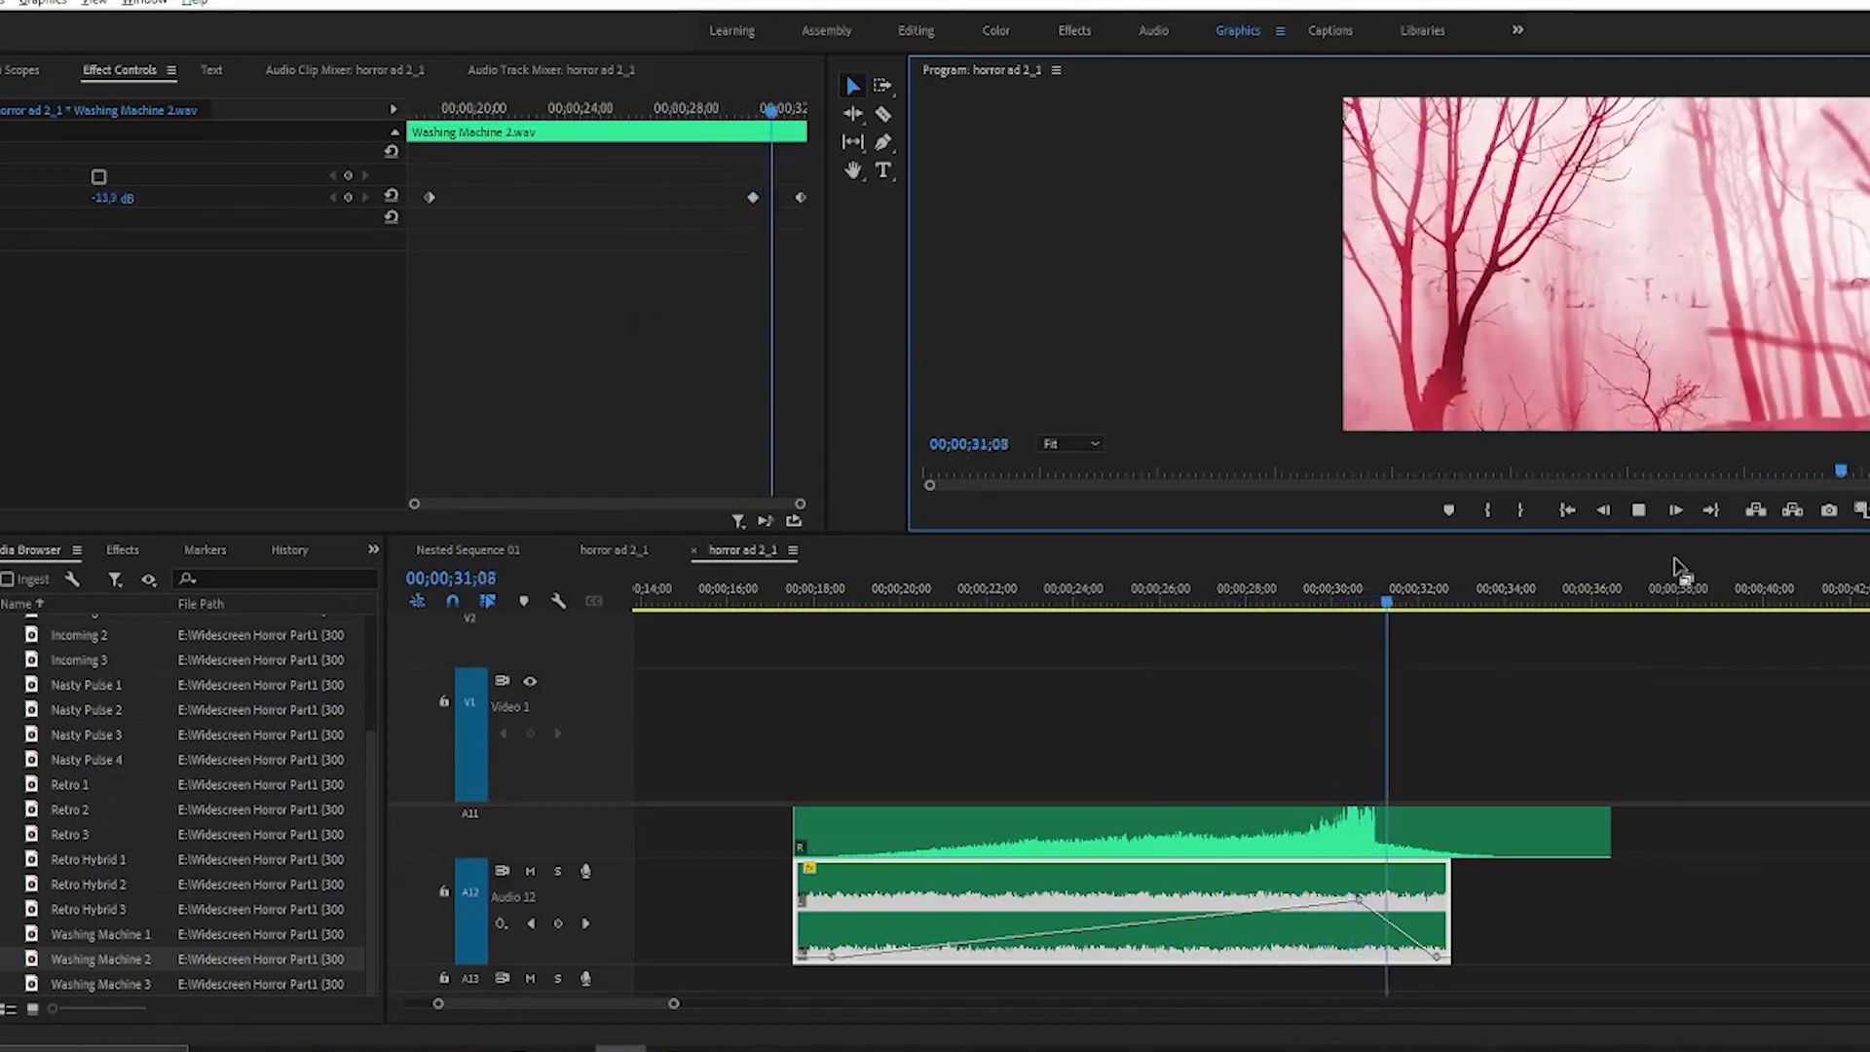
{"action": "left_click", "coordinate": [1645, 510]}
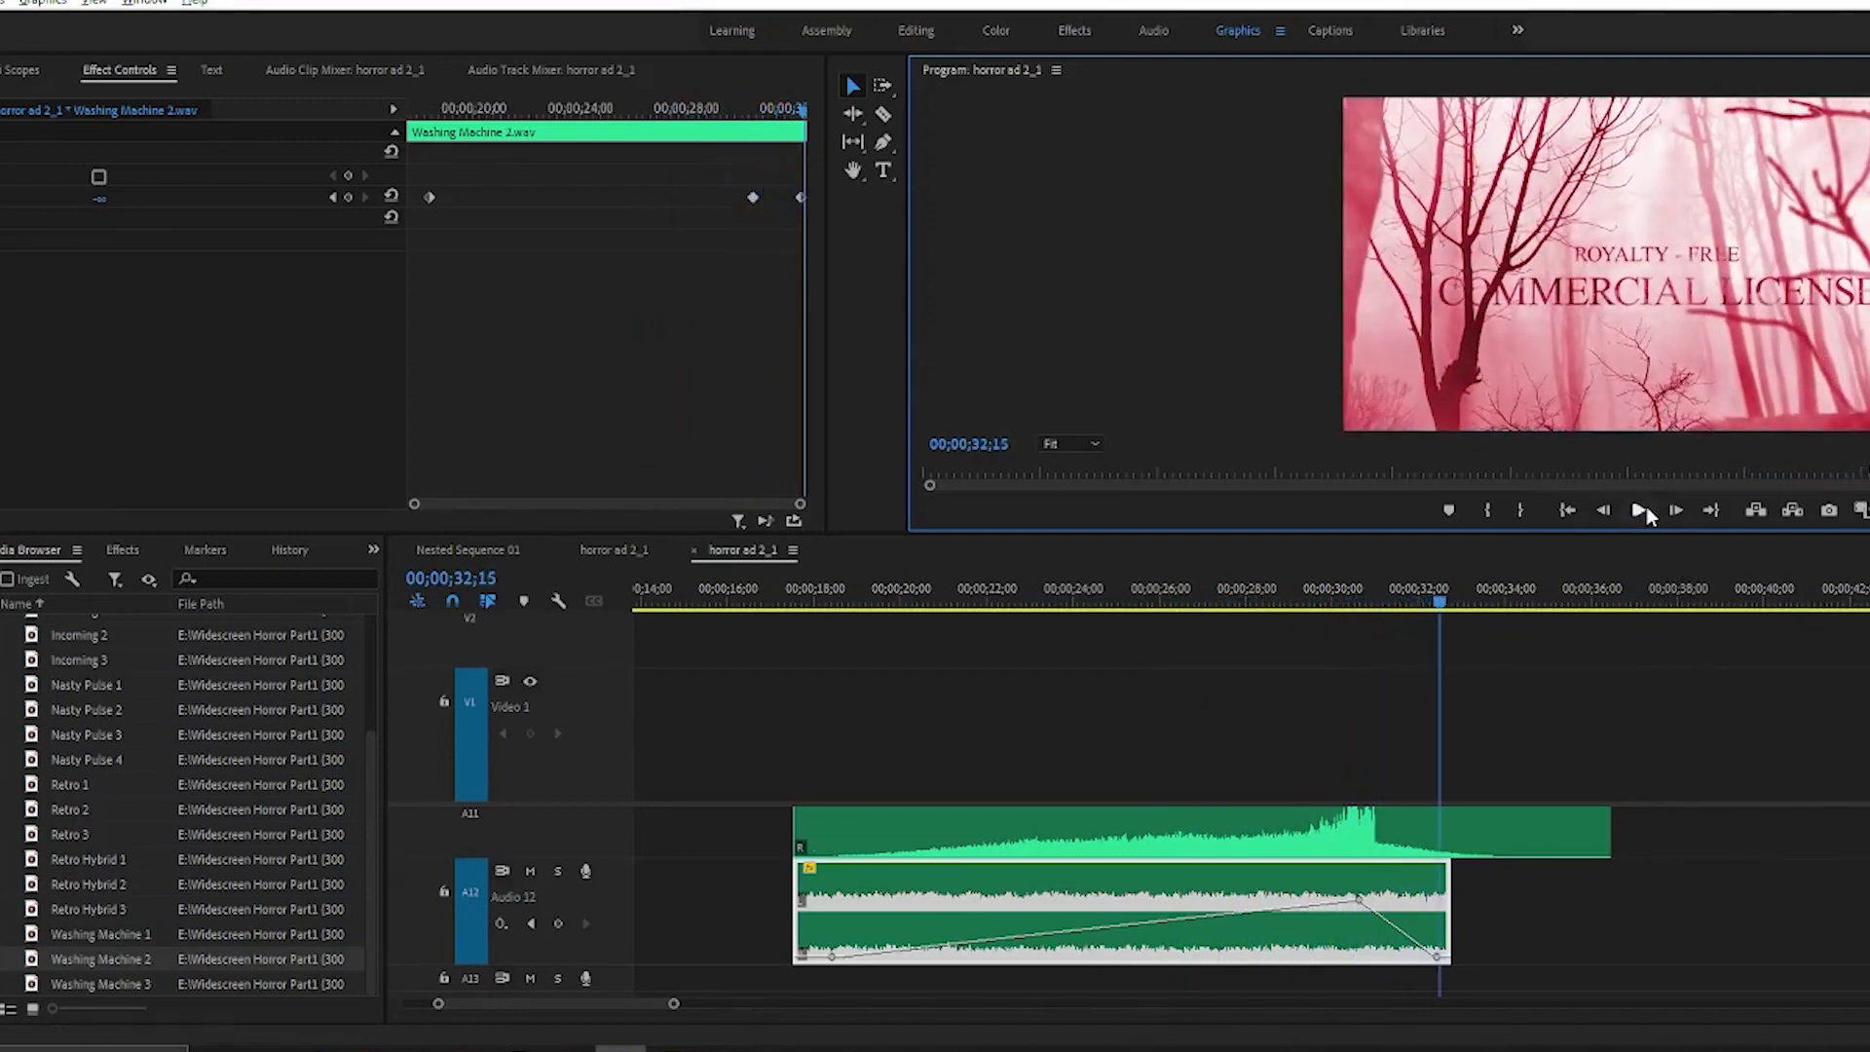
Place Flesh 1 from the Bonus SFX folder on the Audio 13 track at 00;00;15;17 and play it back.
{"action": "left_click", "coordinate": [777, 604]}
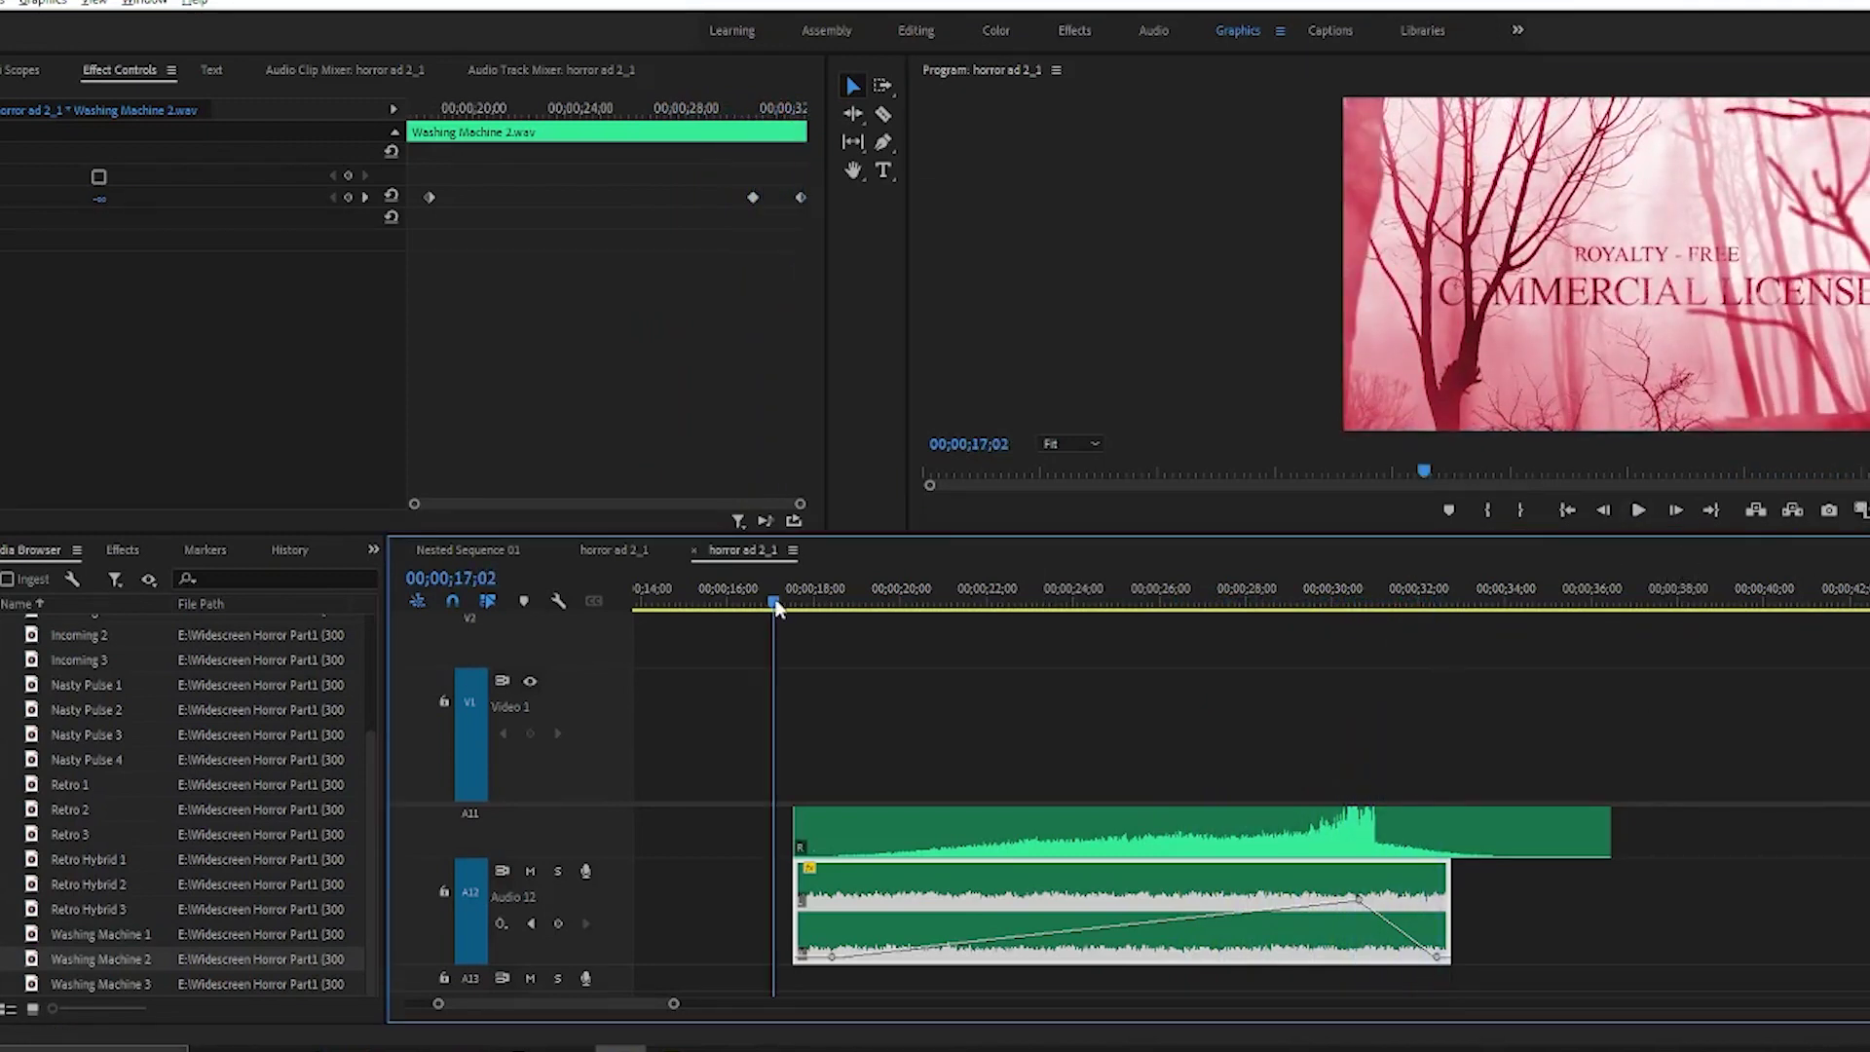
{"action": "left_click_drag", "start_coordinate": [674, 1005], "coordinate": [730, 1004]}
{"action": "left_click_drag", "start_coordinate": [1089, 602], "coordinate": [1051, 606]}
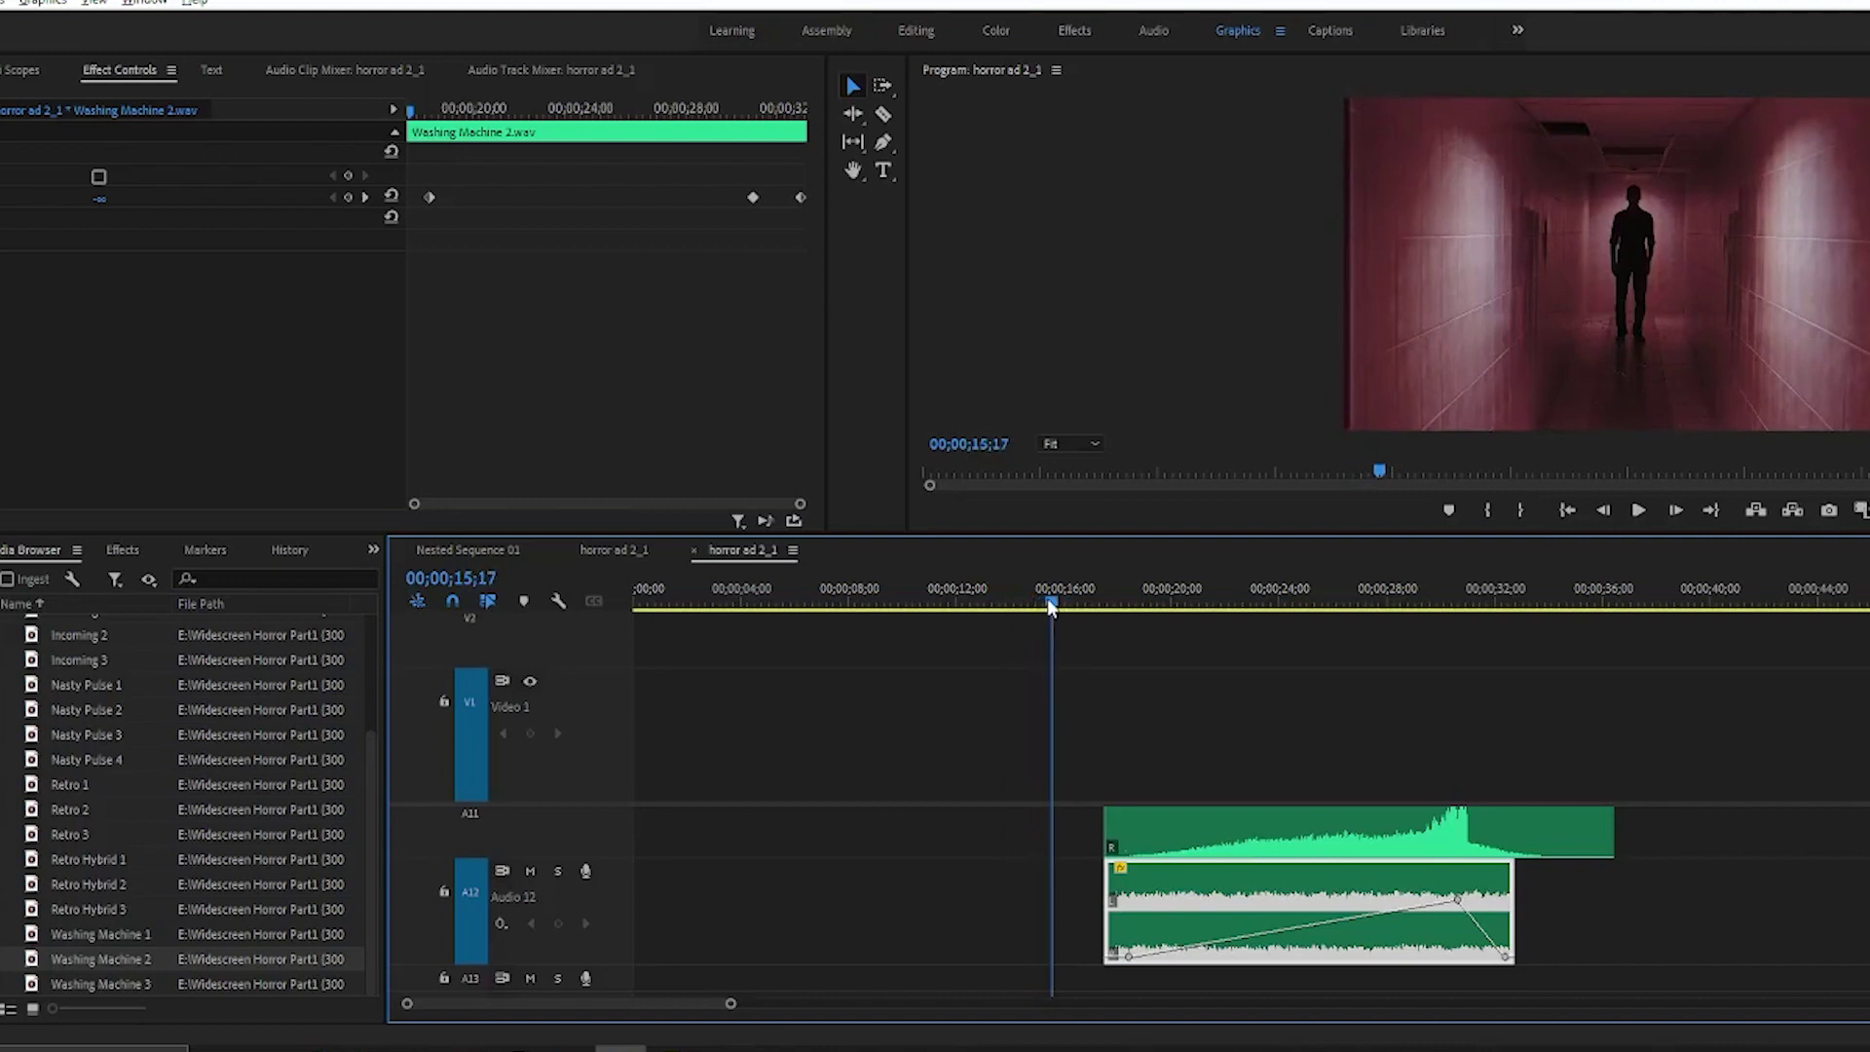
{"action": "scroll", "coordinate": [212, 753], "scroll_direction": "up", "scroll_amount": 2}
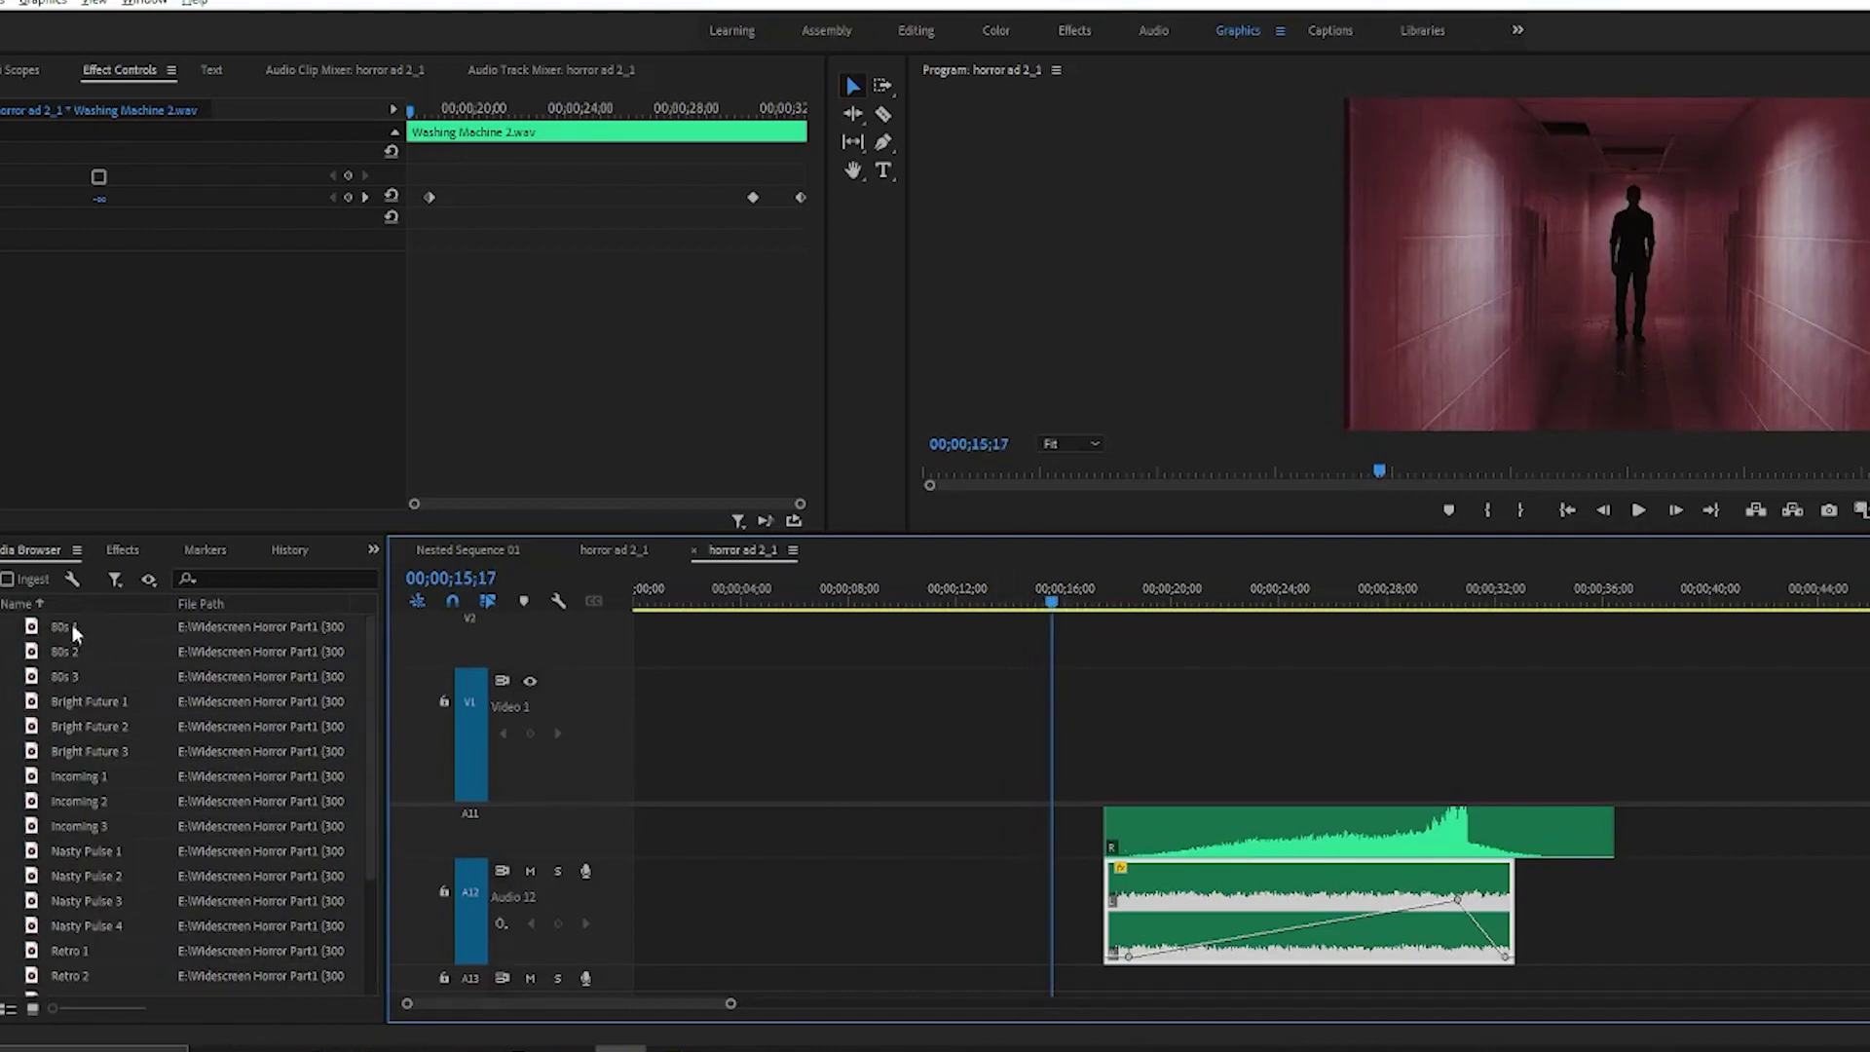
{"action": "left_click", "coordinate": [2, 750]}
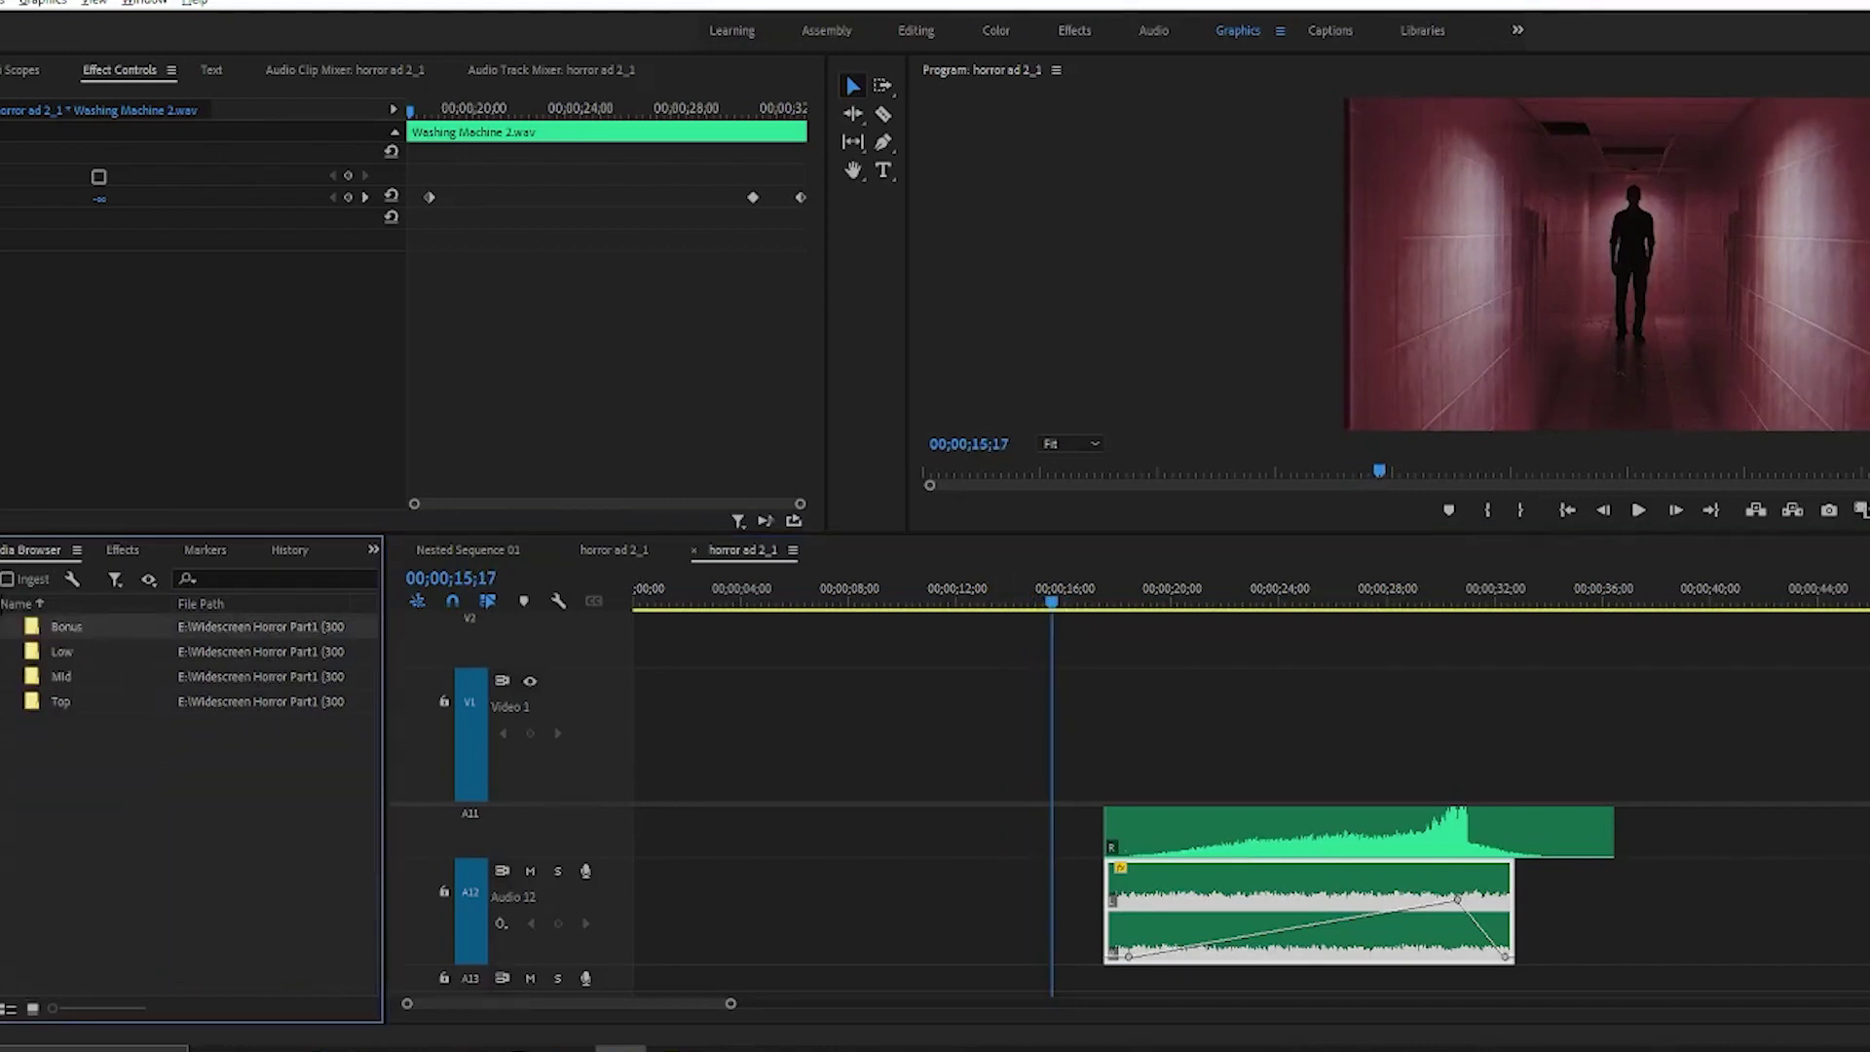
{"action": "double_click", "coordinate": [81, 627]}
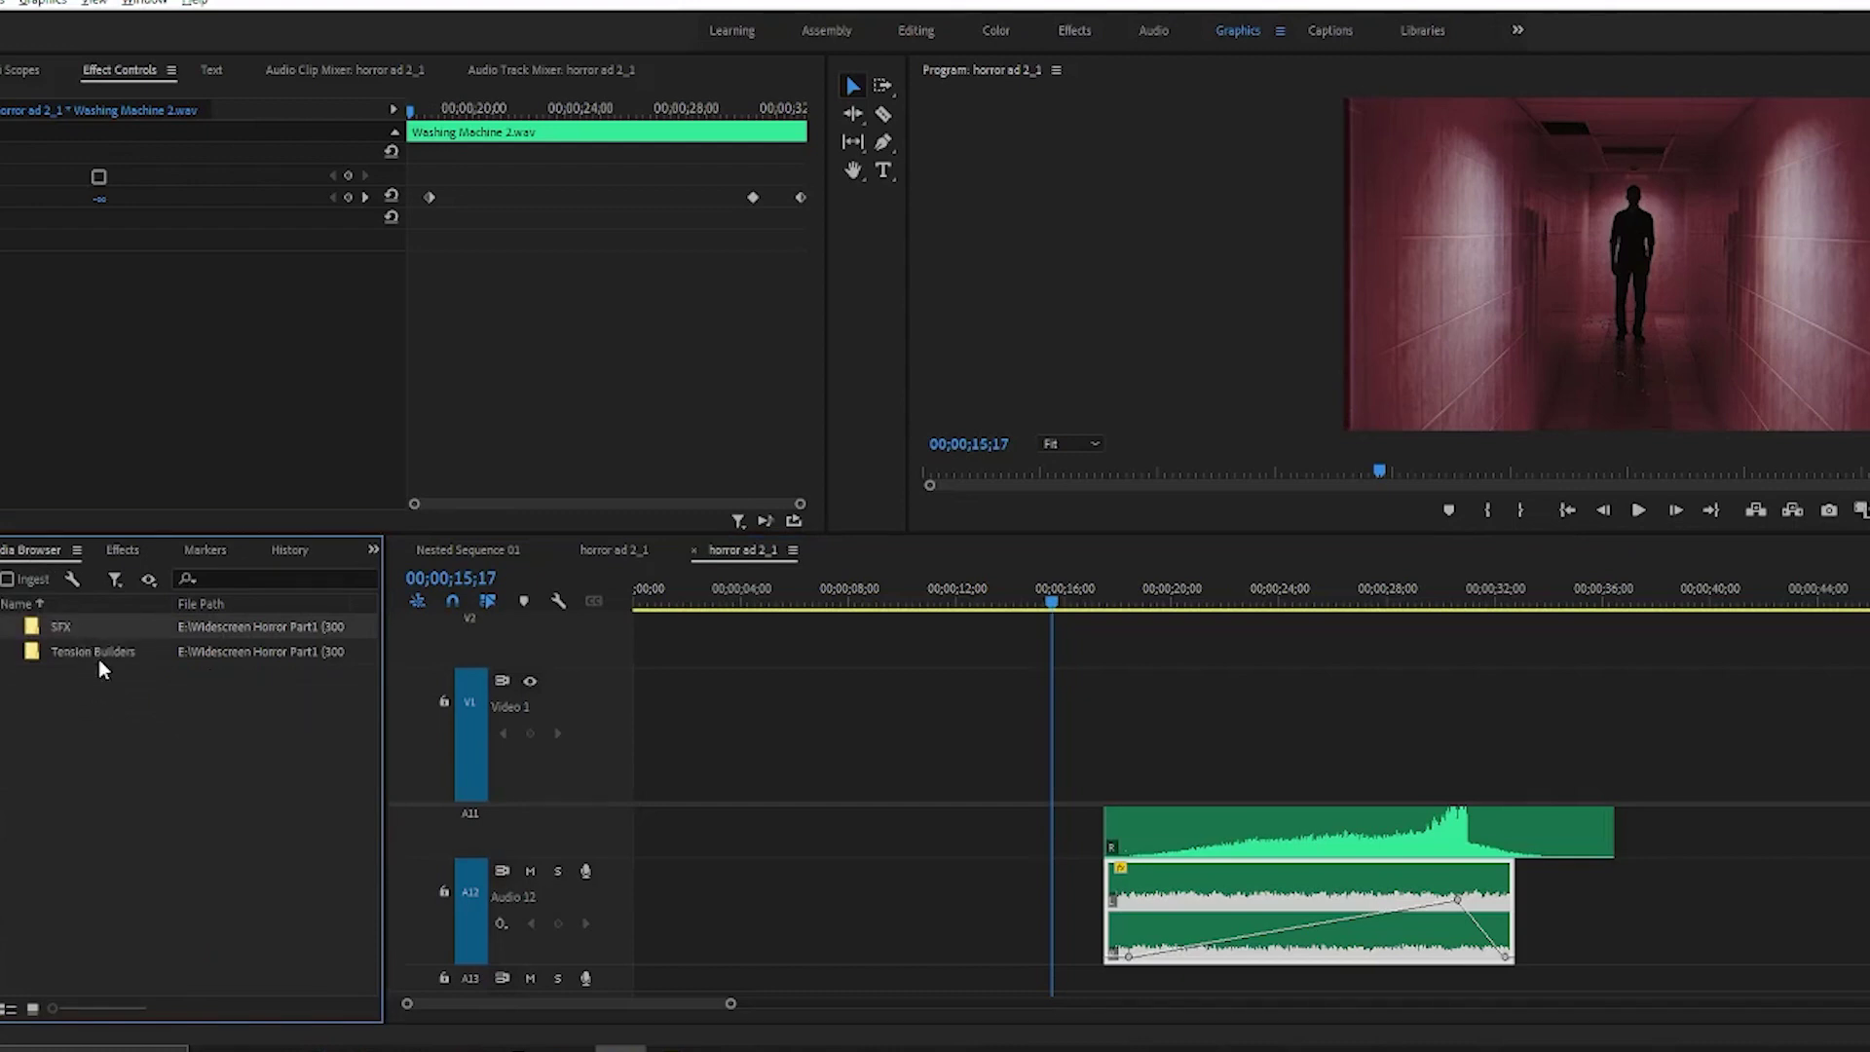
{"action": "double_click", "coordinate": [90, 631]}
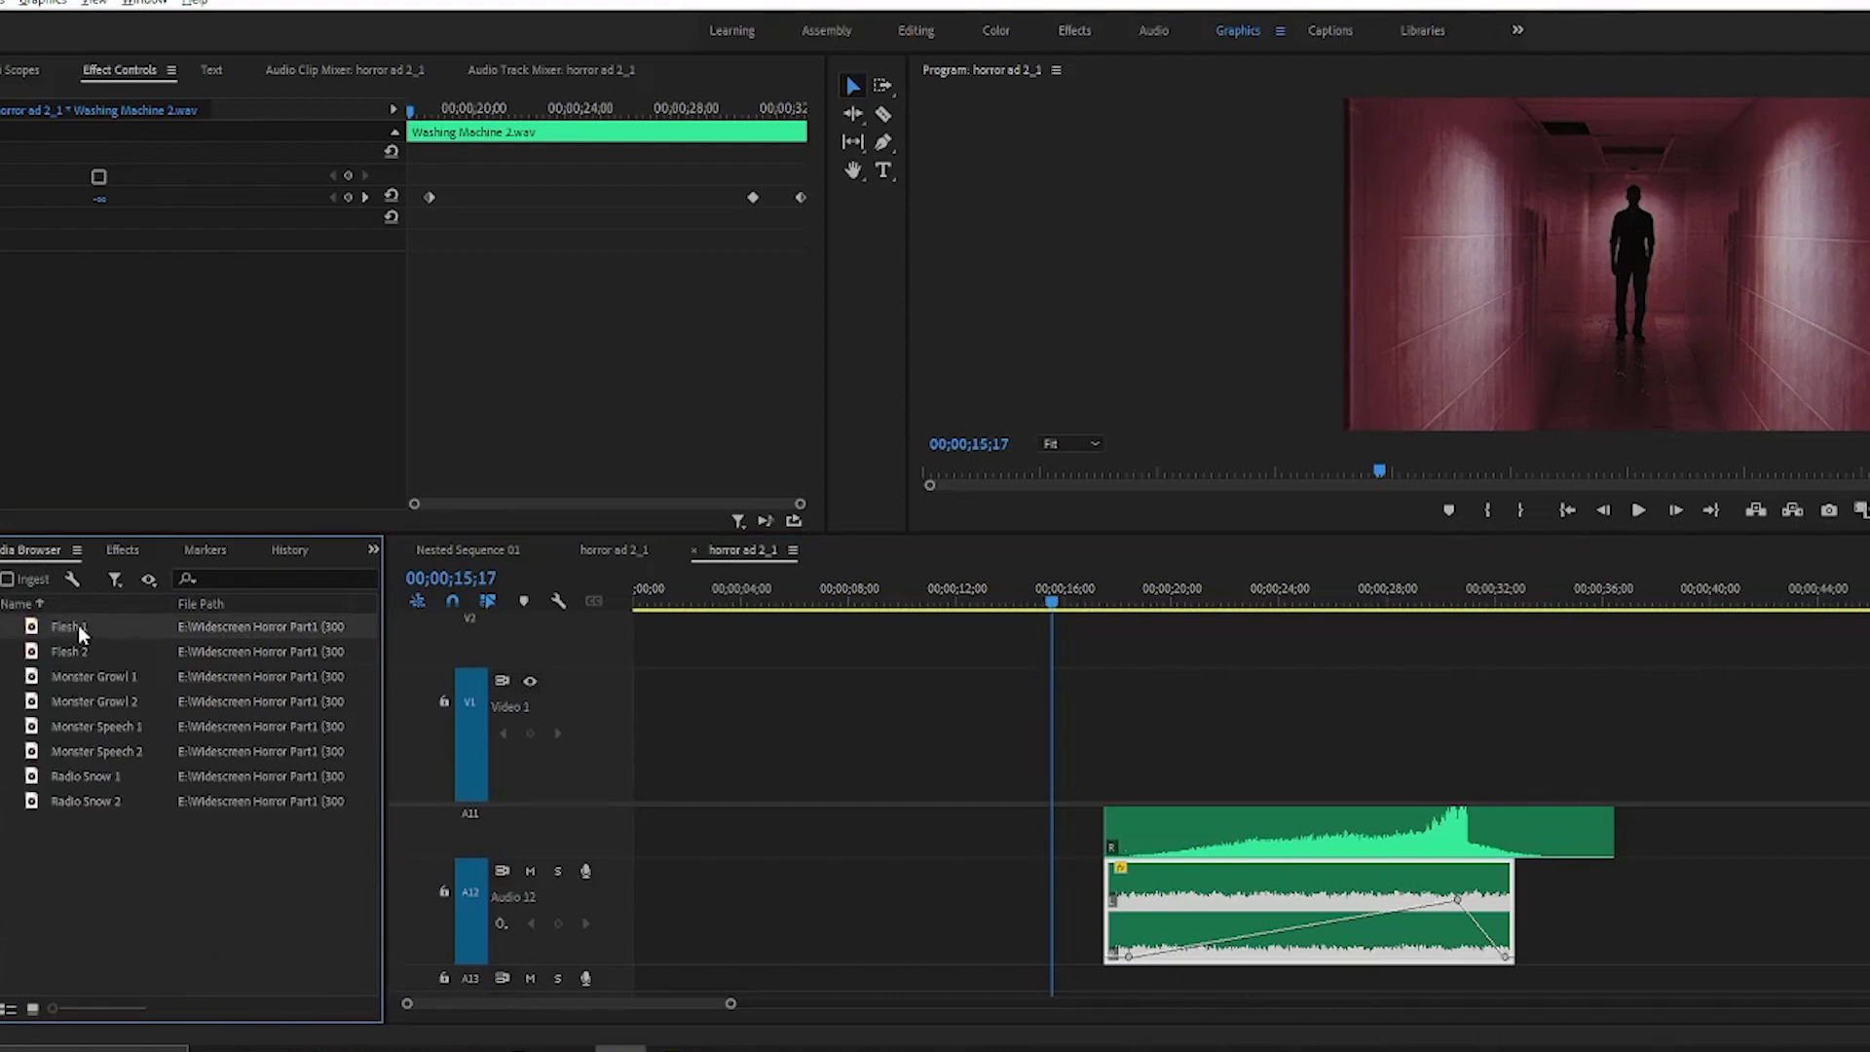
{"action": "left_click_drag", "start_coordinate": [815, 794], "coordinate": [1062, 974]}
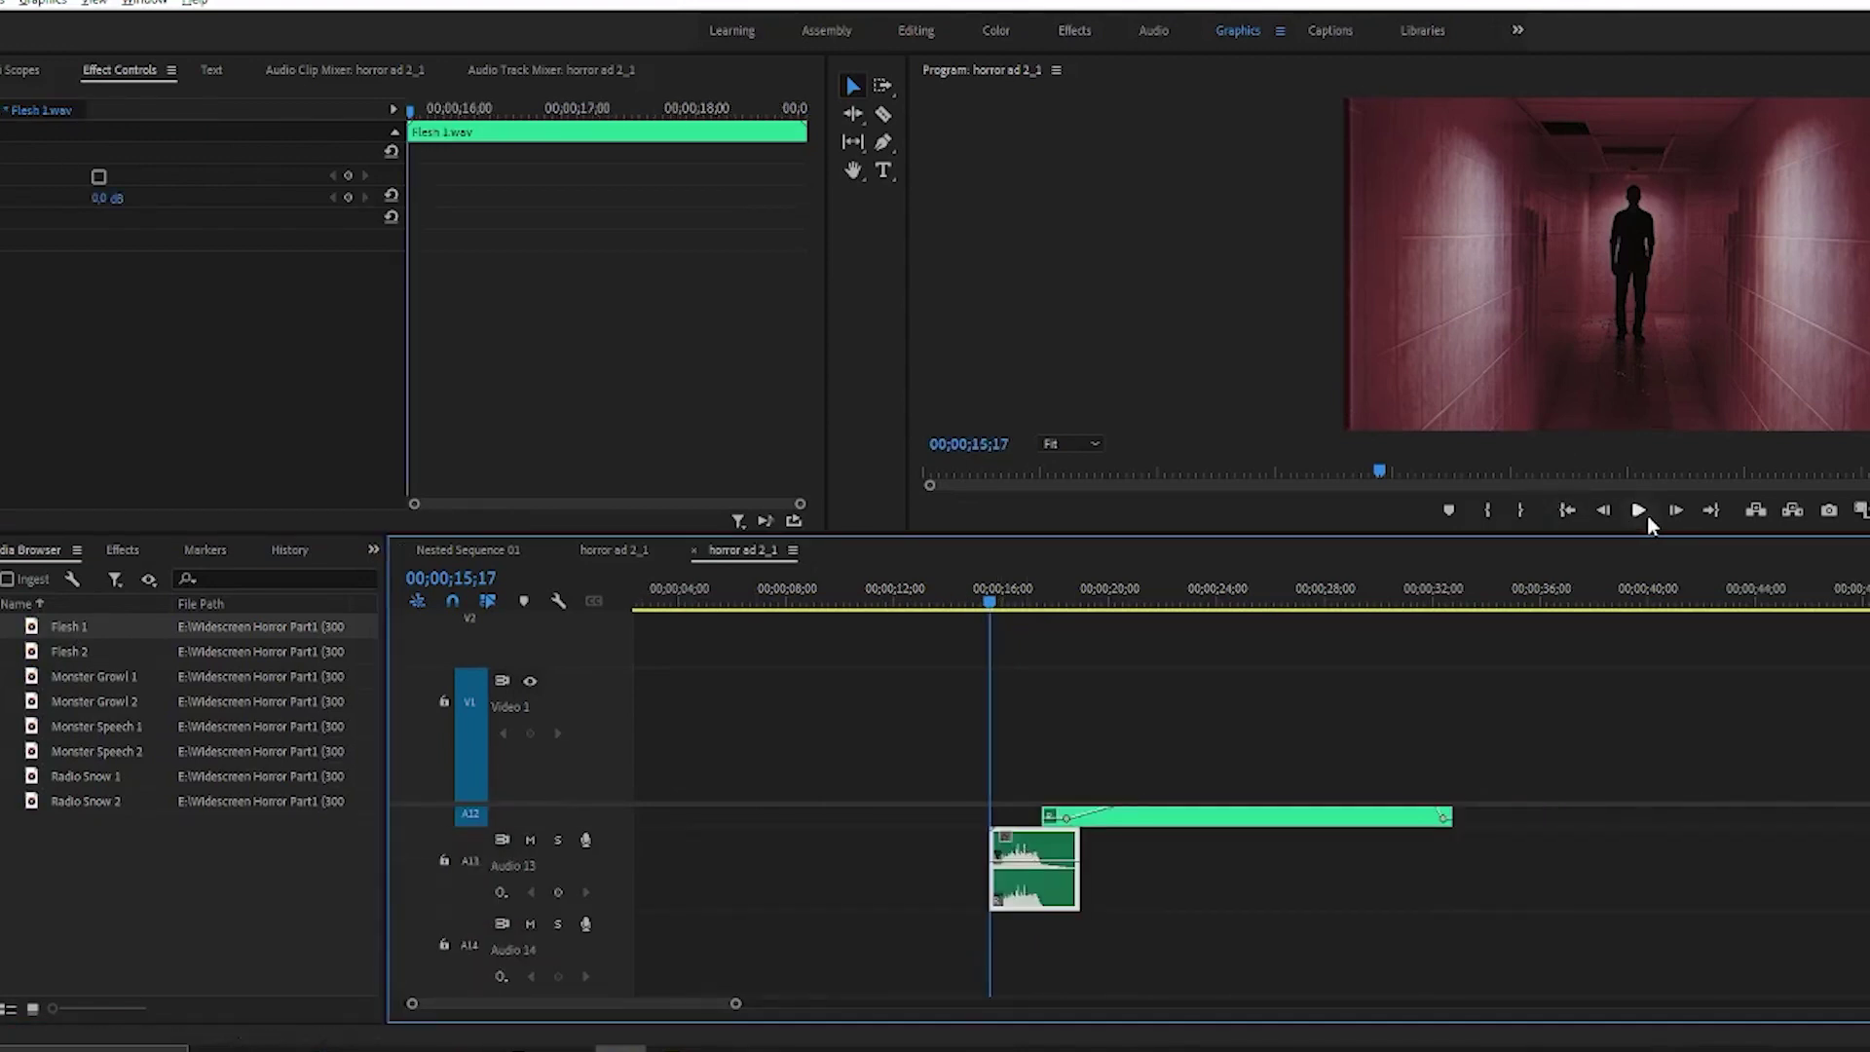
{"action": "left_click", "coordinate": [1644, 515]}
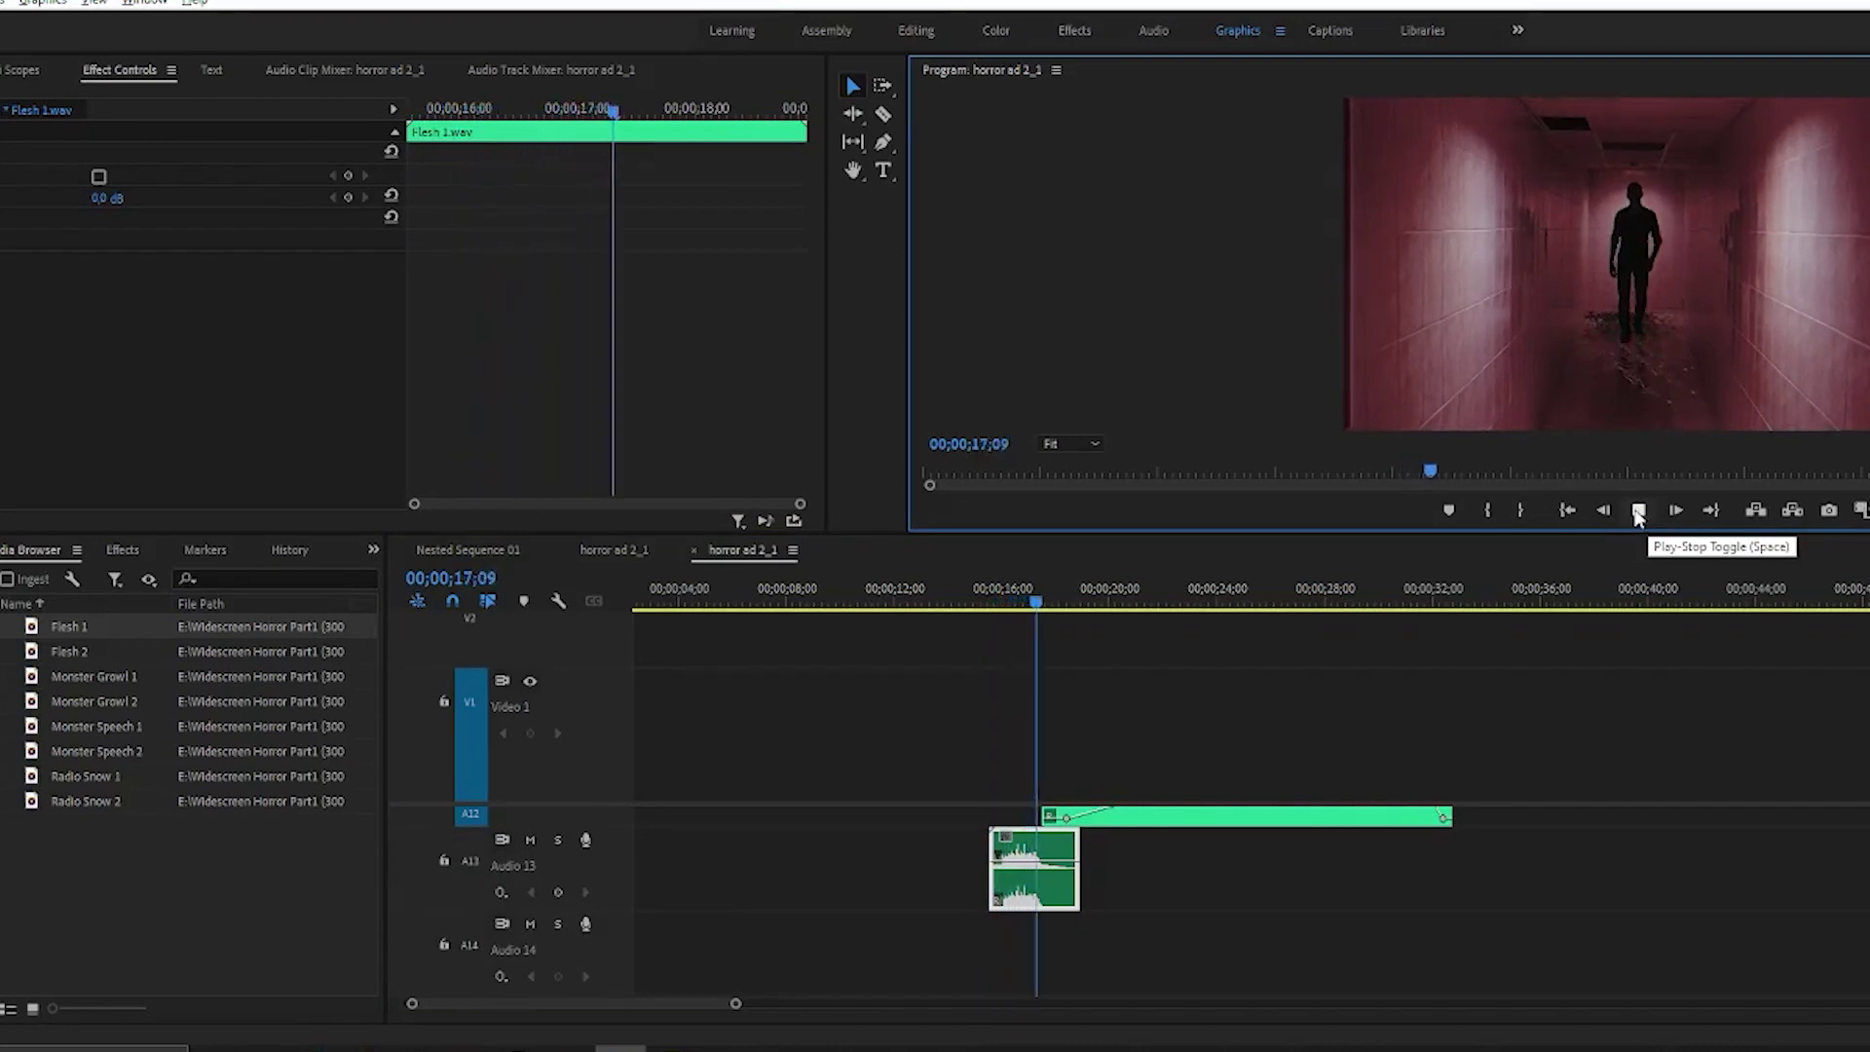
{"action": "left_click", "coordinate": [1639, 511]}
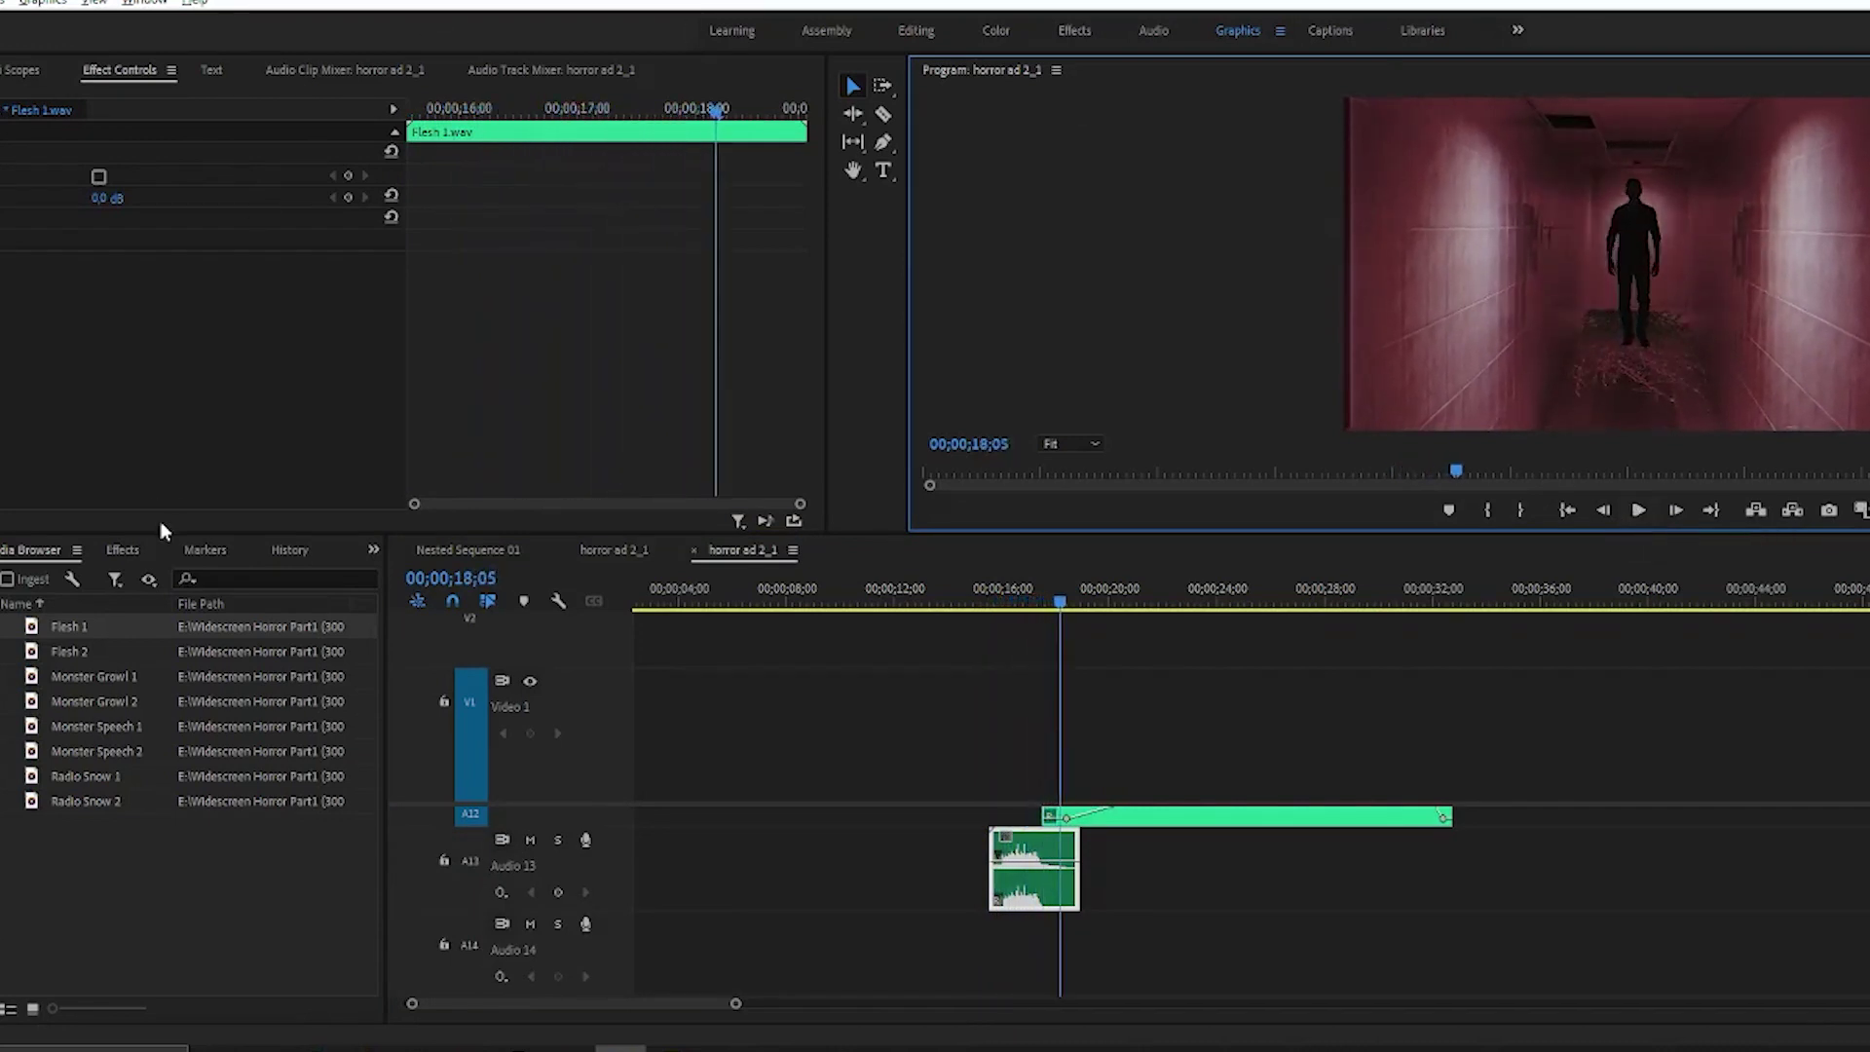
Place Flesh 2 on the Audio 14 track, overlapping Flesh 1, and add a 0 dB volume keyframe at 00;00;17;07.
{"action": "left_click_drag", "start_coordinate": [68, 651], "coordinate": [1023, 937]}
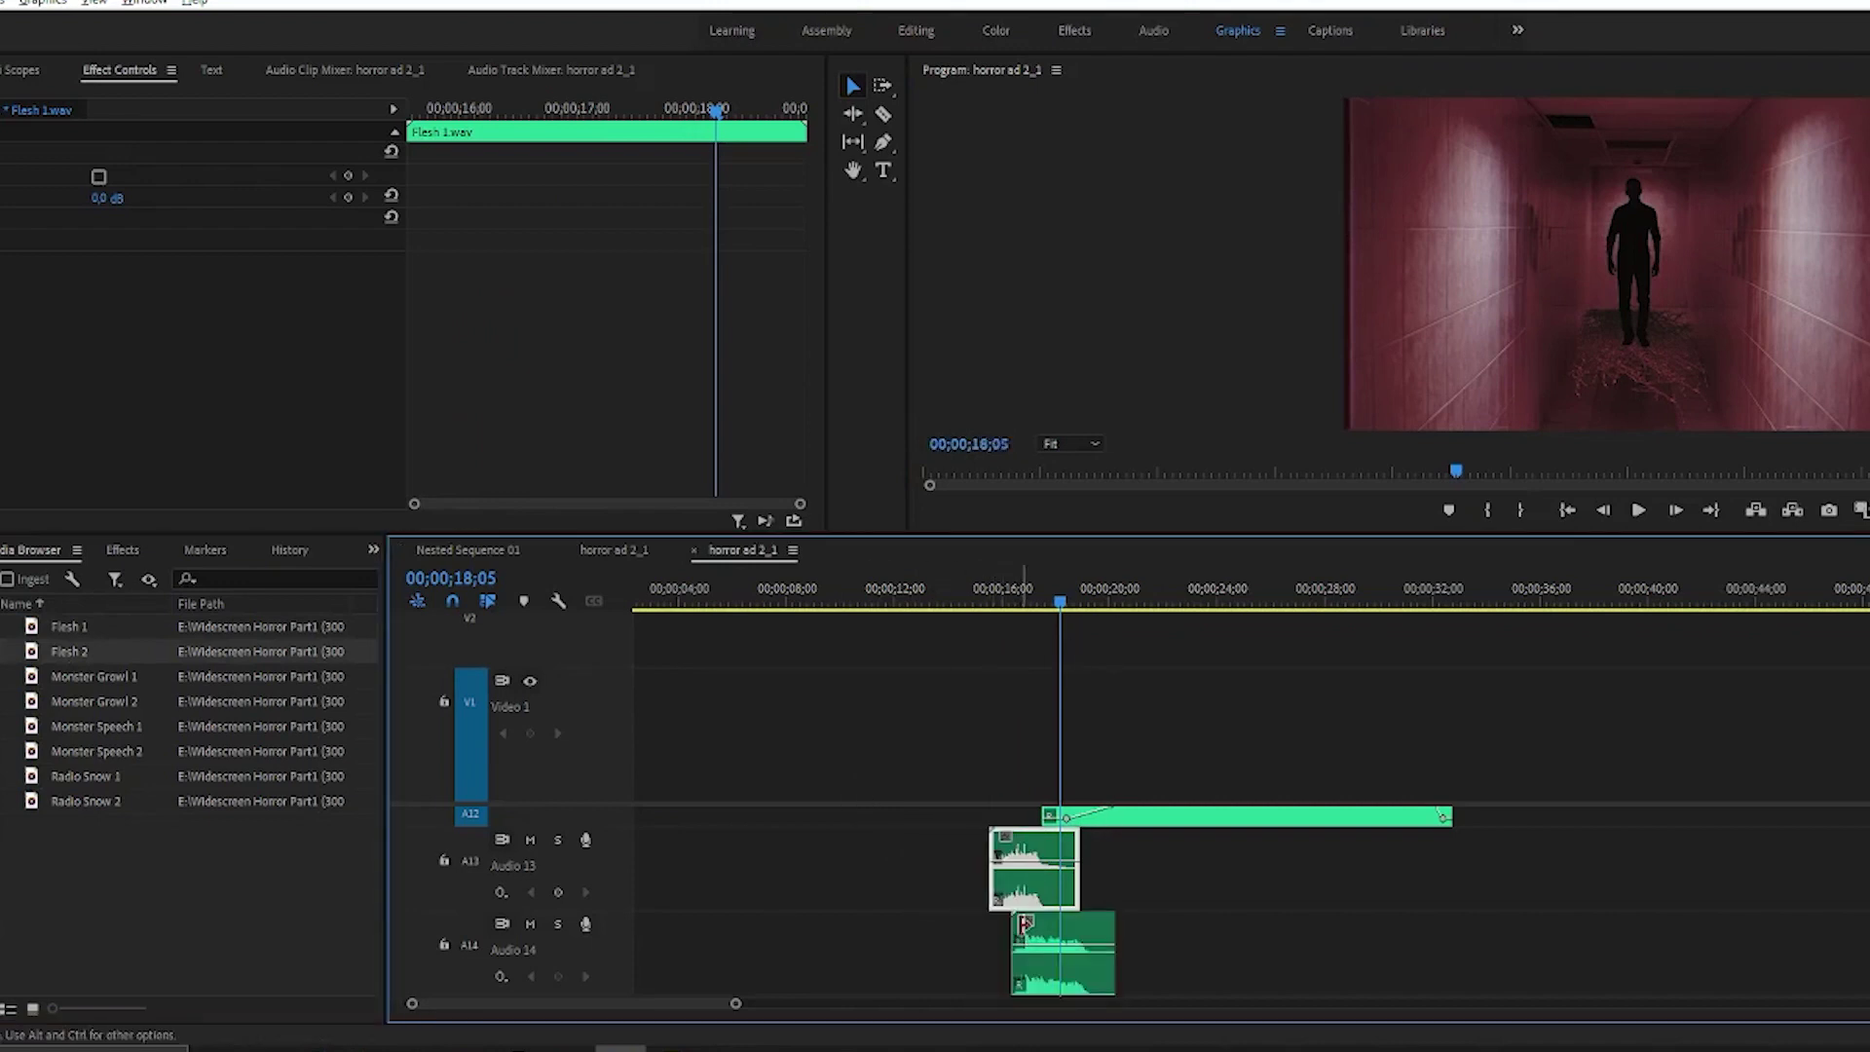
{"action": "left_click", "coordinate": [1037, 587]}
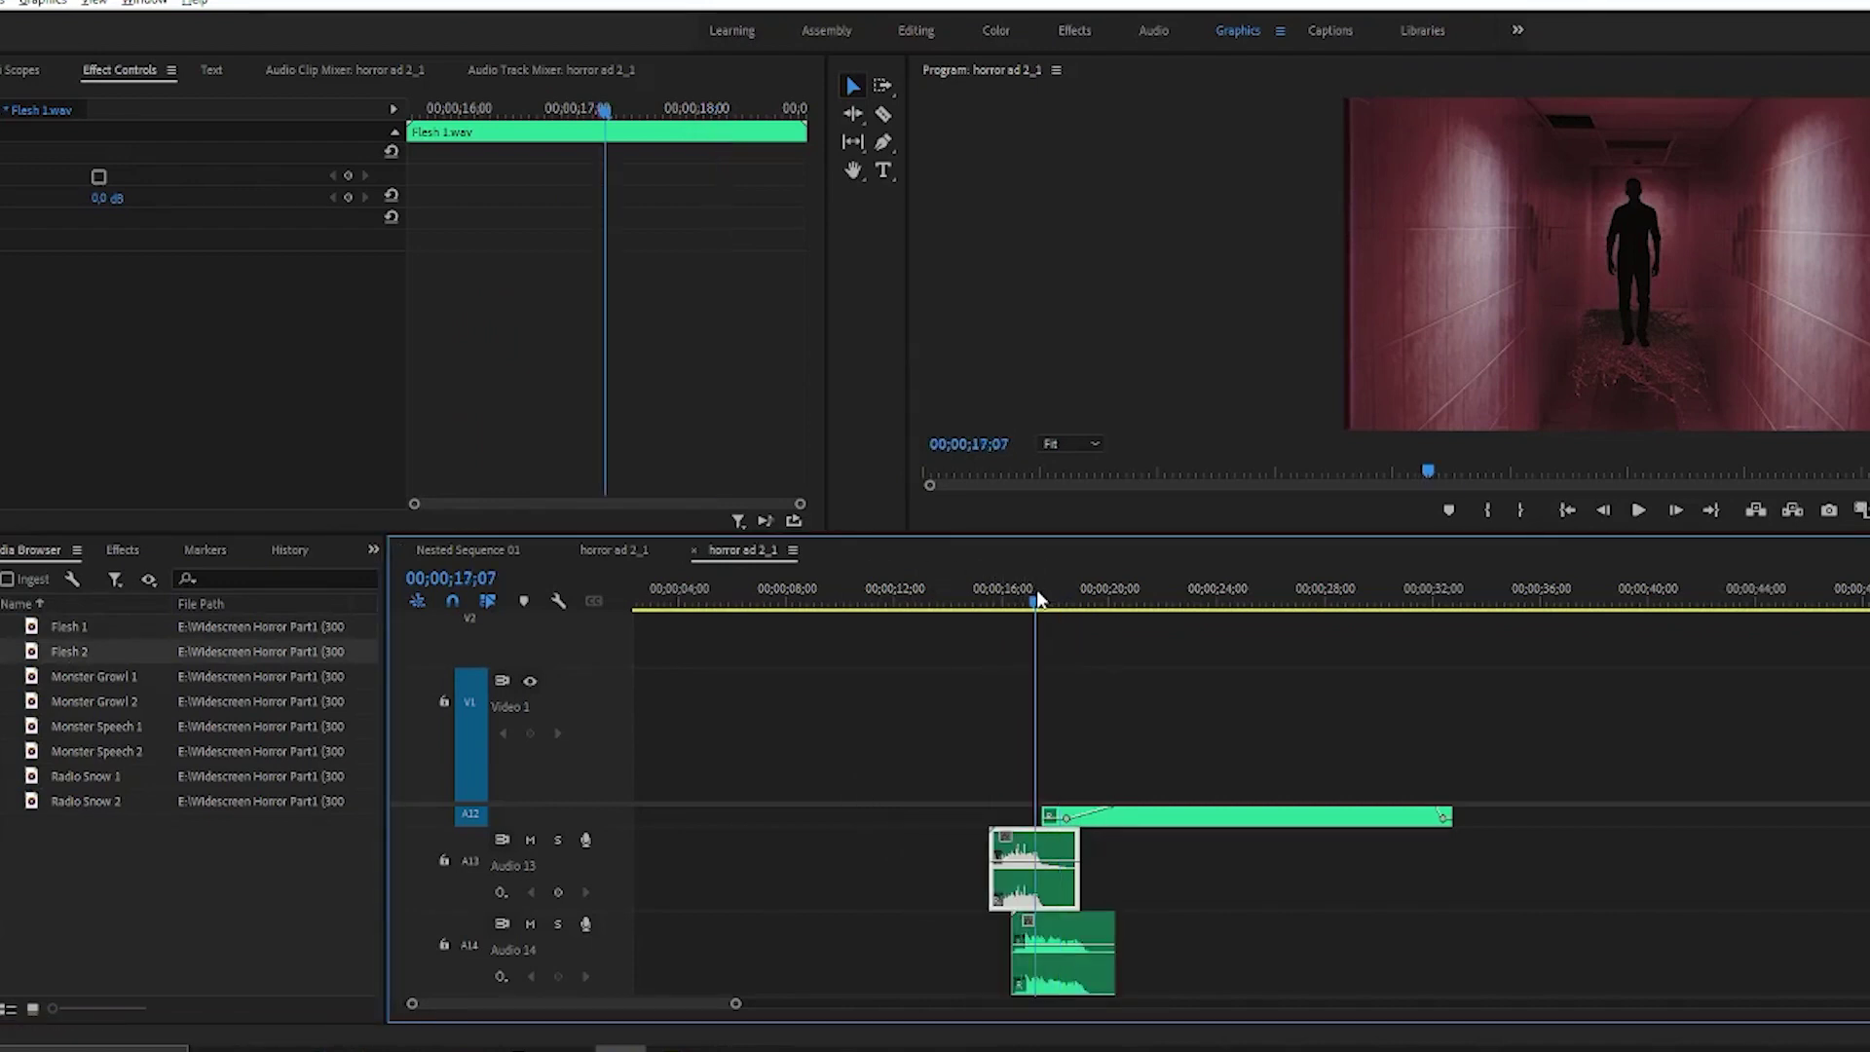
{"action": "left_click", "coordinate": [1075, 943]}
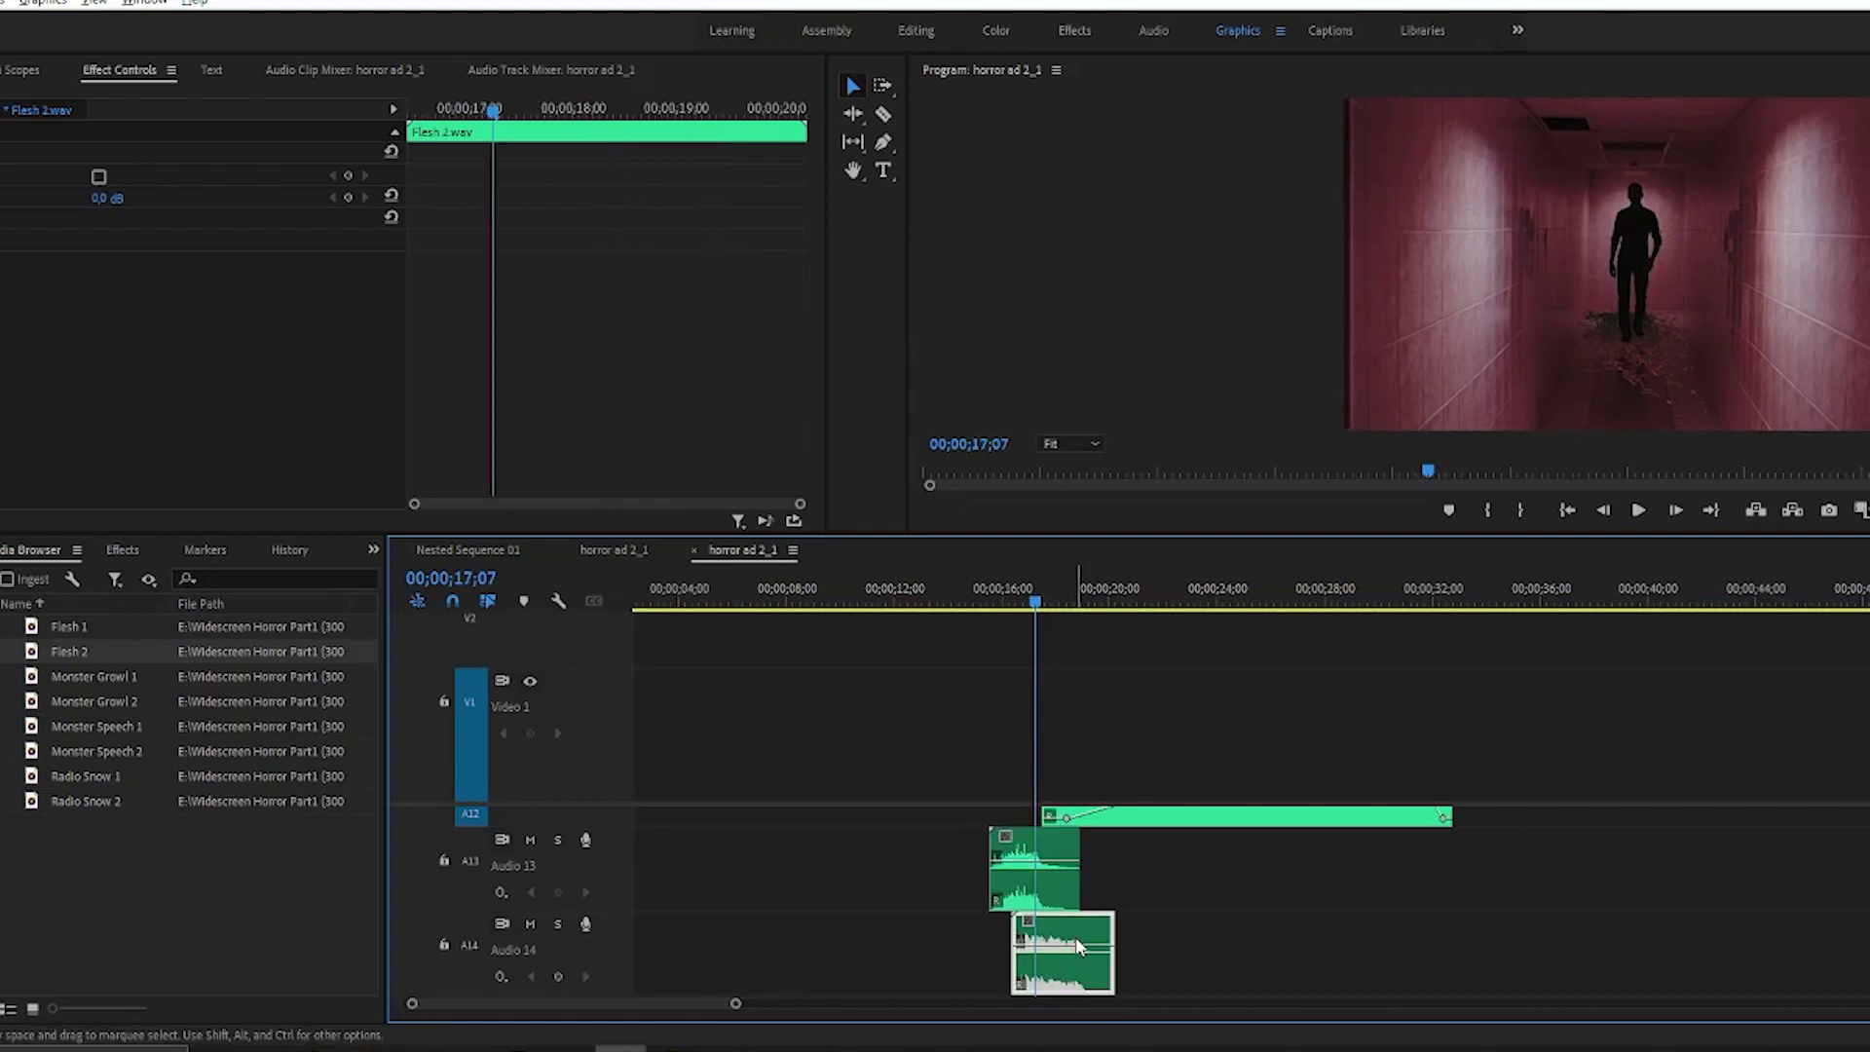
{"action": "left_click", "coordinate": [346, 197]}
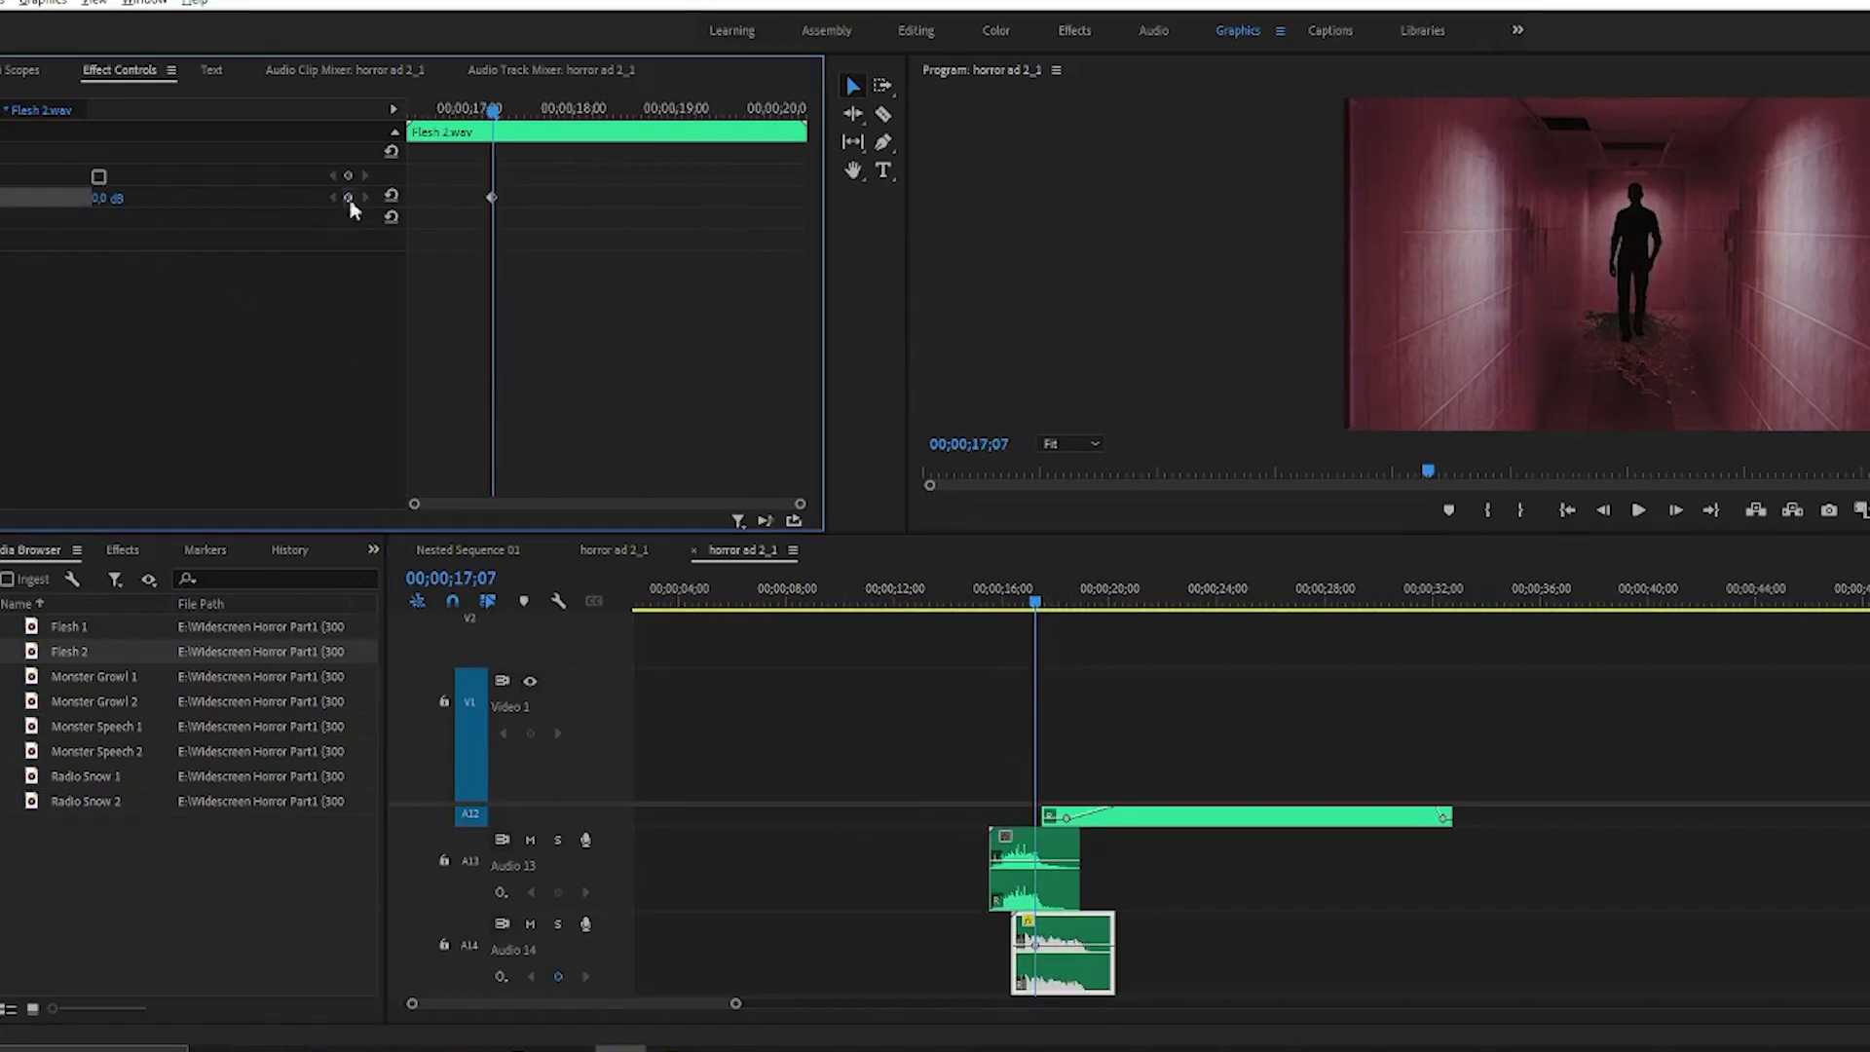
Set a minus infinity volume keyframe on Flesh 2 at 00;00;16;17 for a short fade-in.
{"action": "left_click", "coordinate": [1031, 606]}
{"action": "left_click_drag", "start_coordinate": [1031, 606], "coordinate": [1028, 606]}
{"action": "left_click_drag", "start_coordinate": [734, 1006], "coordinate": [622, 1021]}
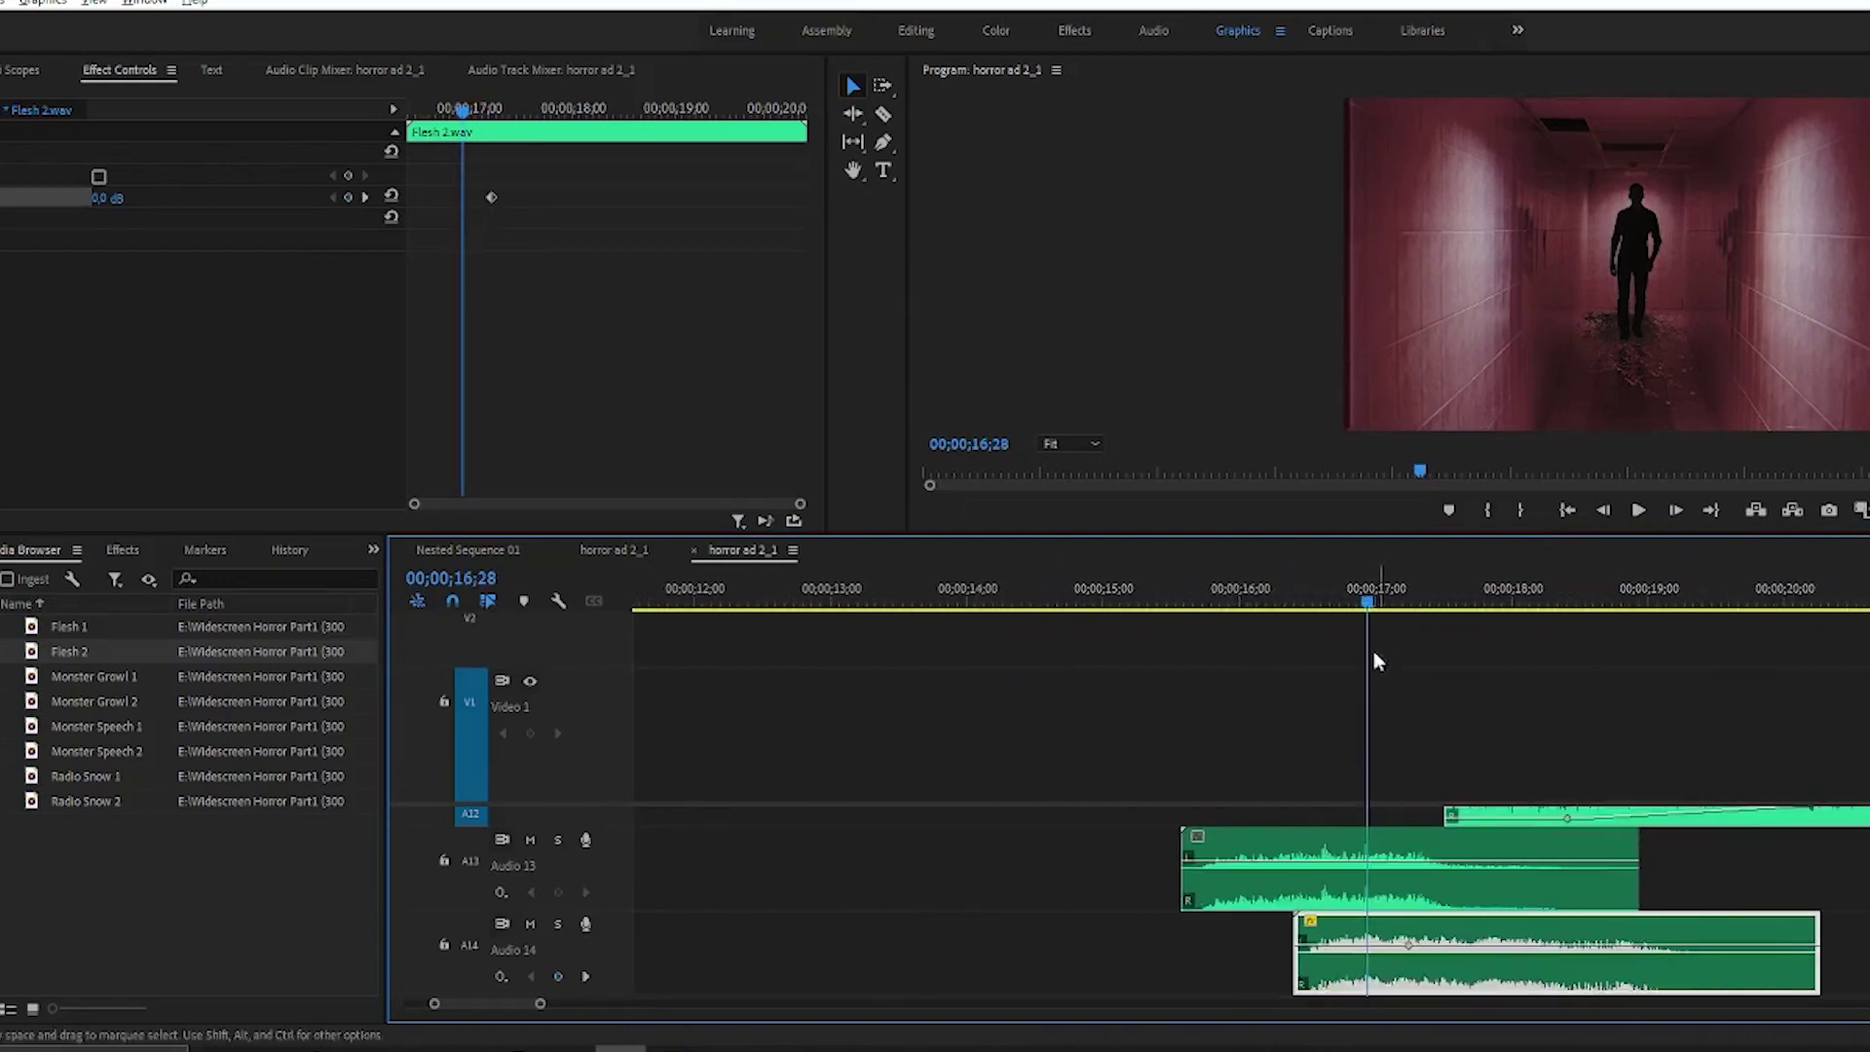
{"action": "left_click_drag", "start_coordinate": [1361, 606], "coordinate": [1323, 617]}
{"action": "left_click_drag", "start_coordinate": [107, 198], "coordinate": [59, 199]}
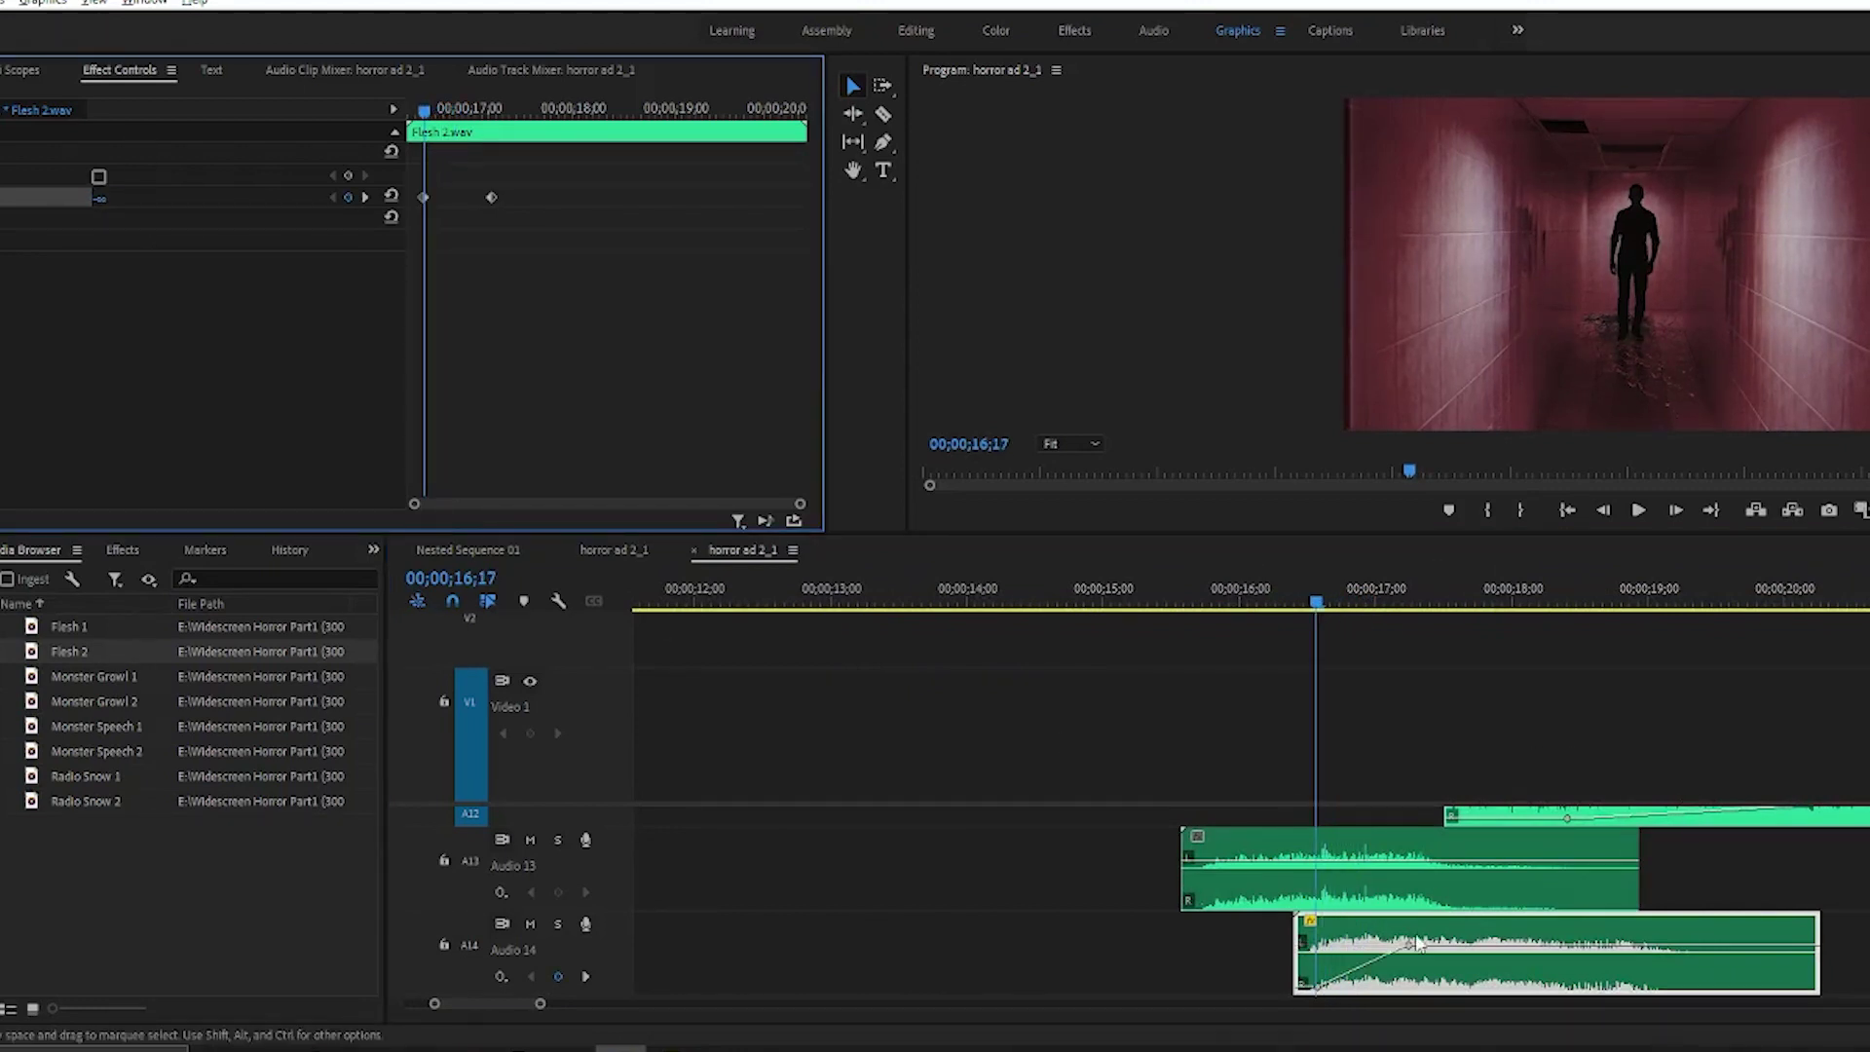
Play the overlapping Flesh 1 and Flesh 2 sounds from 00;00;15;14, and play the whole sequence from its beginning.
{"action": "left_click", "coordinate": [1167, 605]}
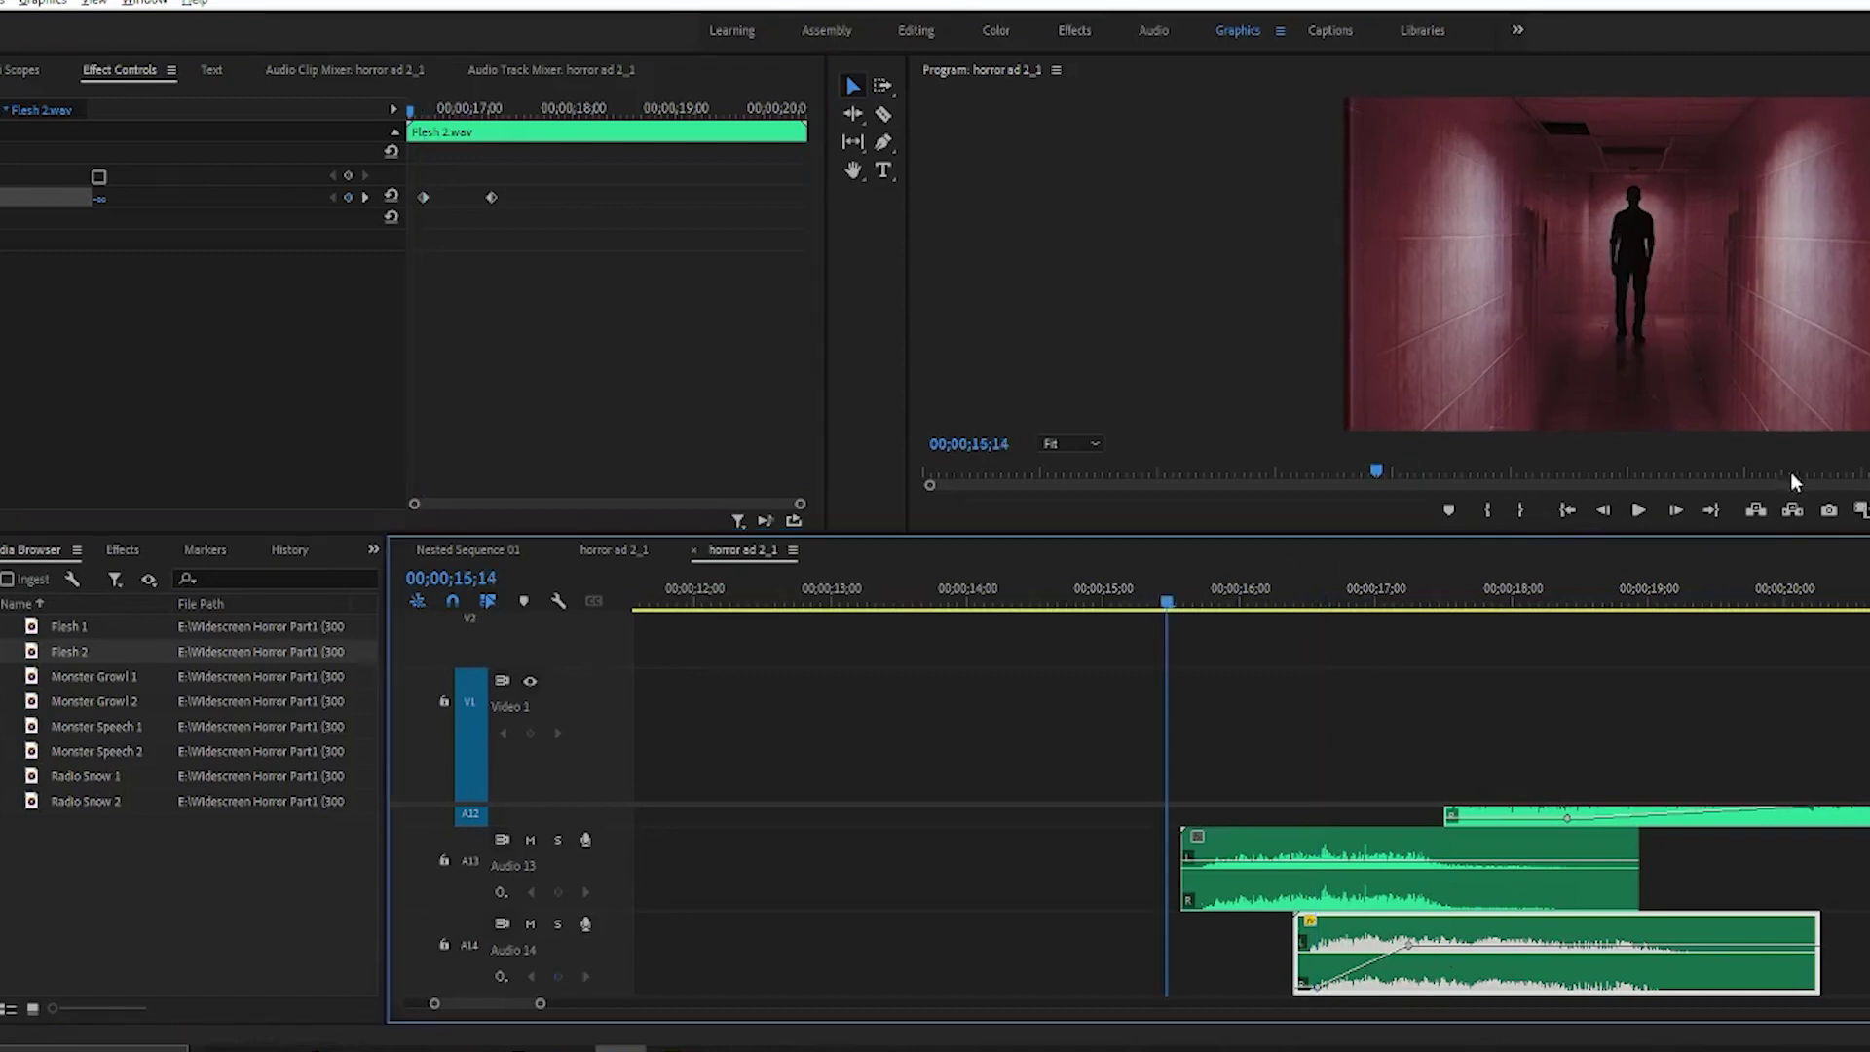
{"action": "left_click", "coordinate": [1651, 515]}
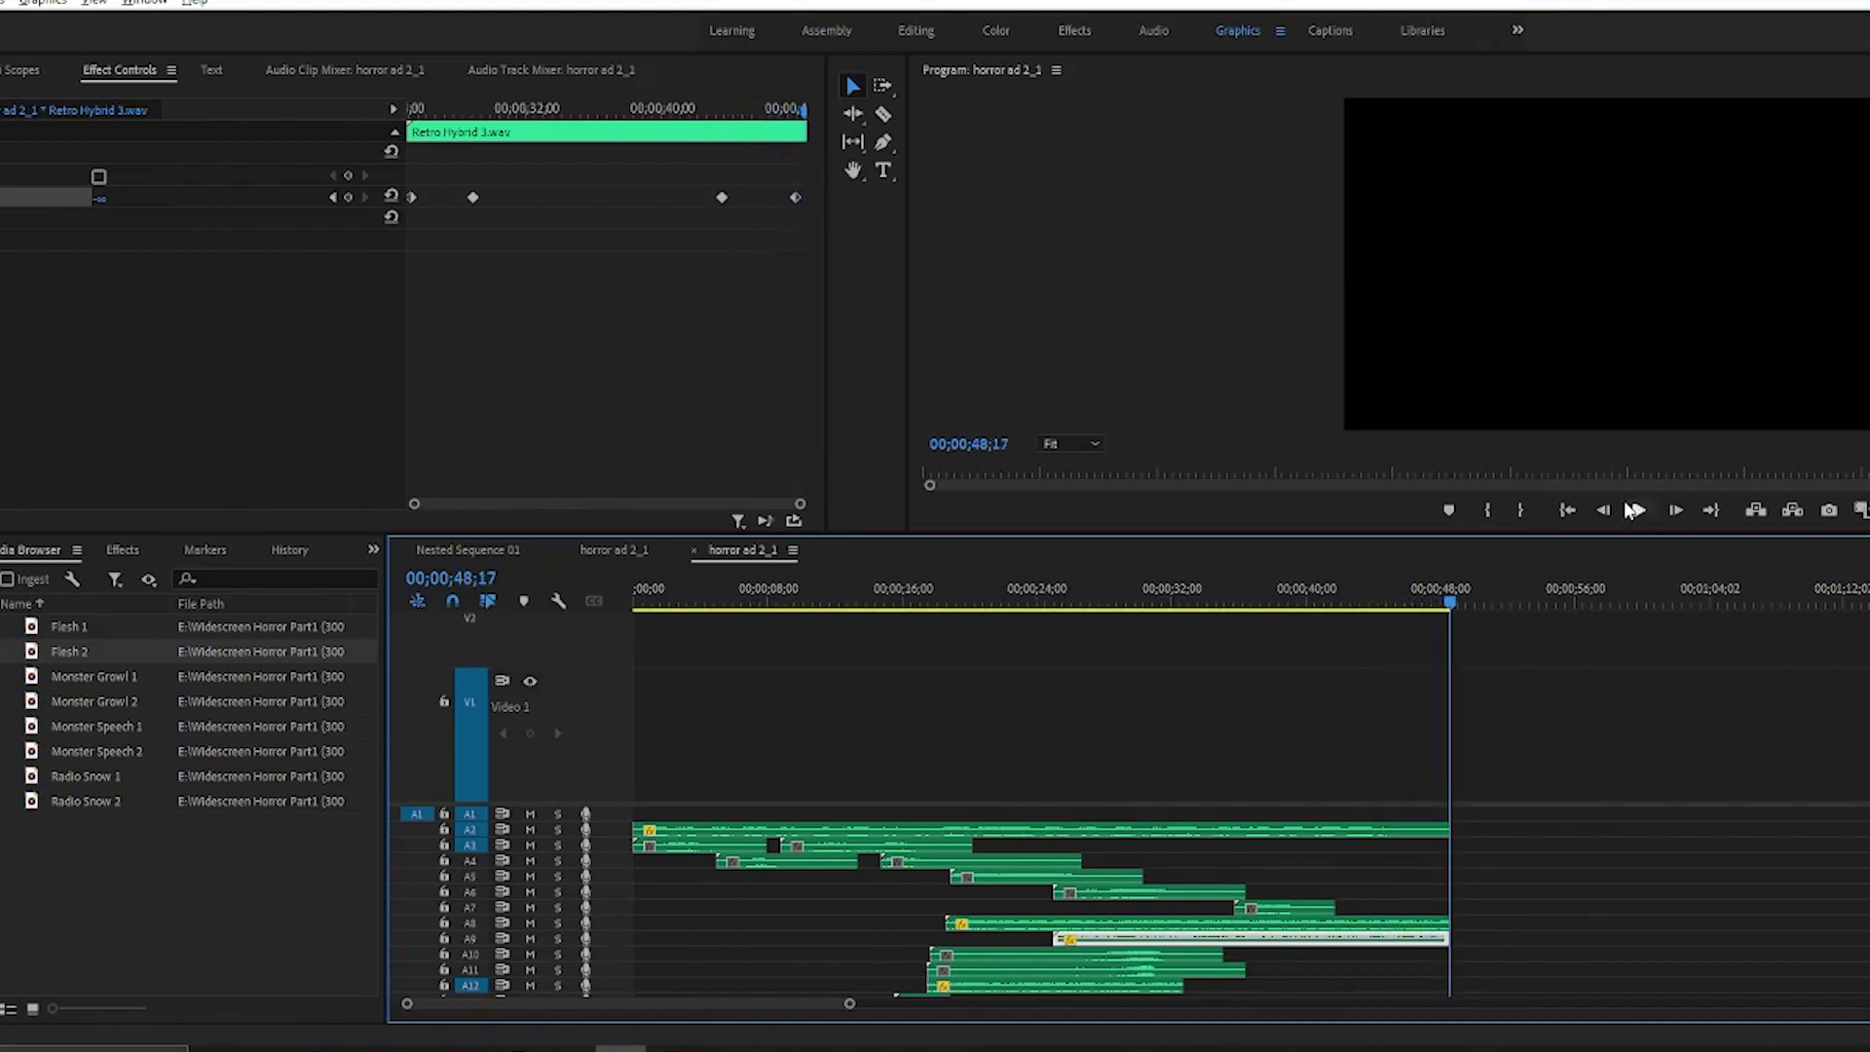
{"action": "left_click_drag", "start_coordinate": [677, 606], "coordinate": [450, 604]}
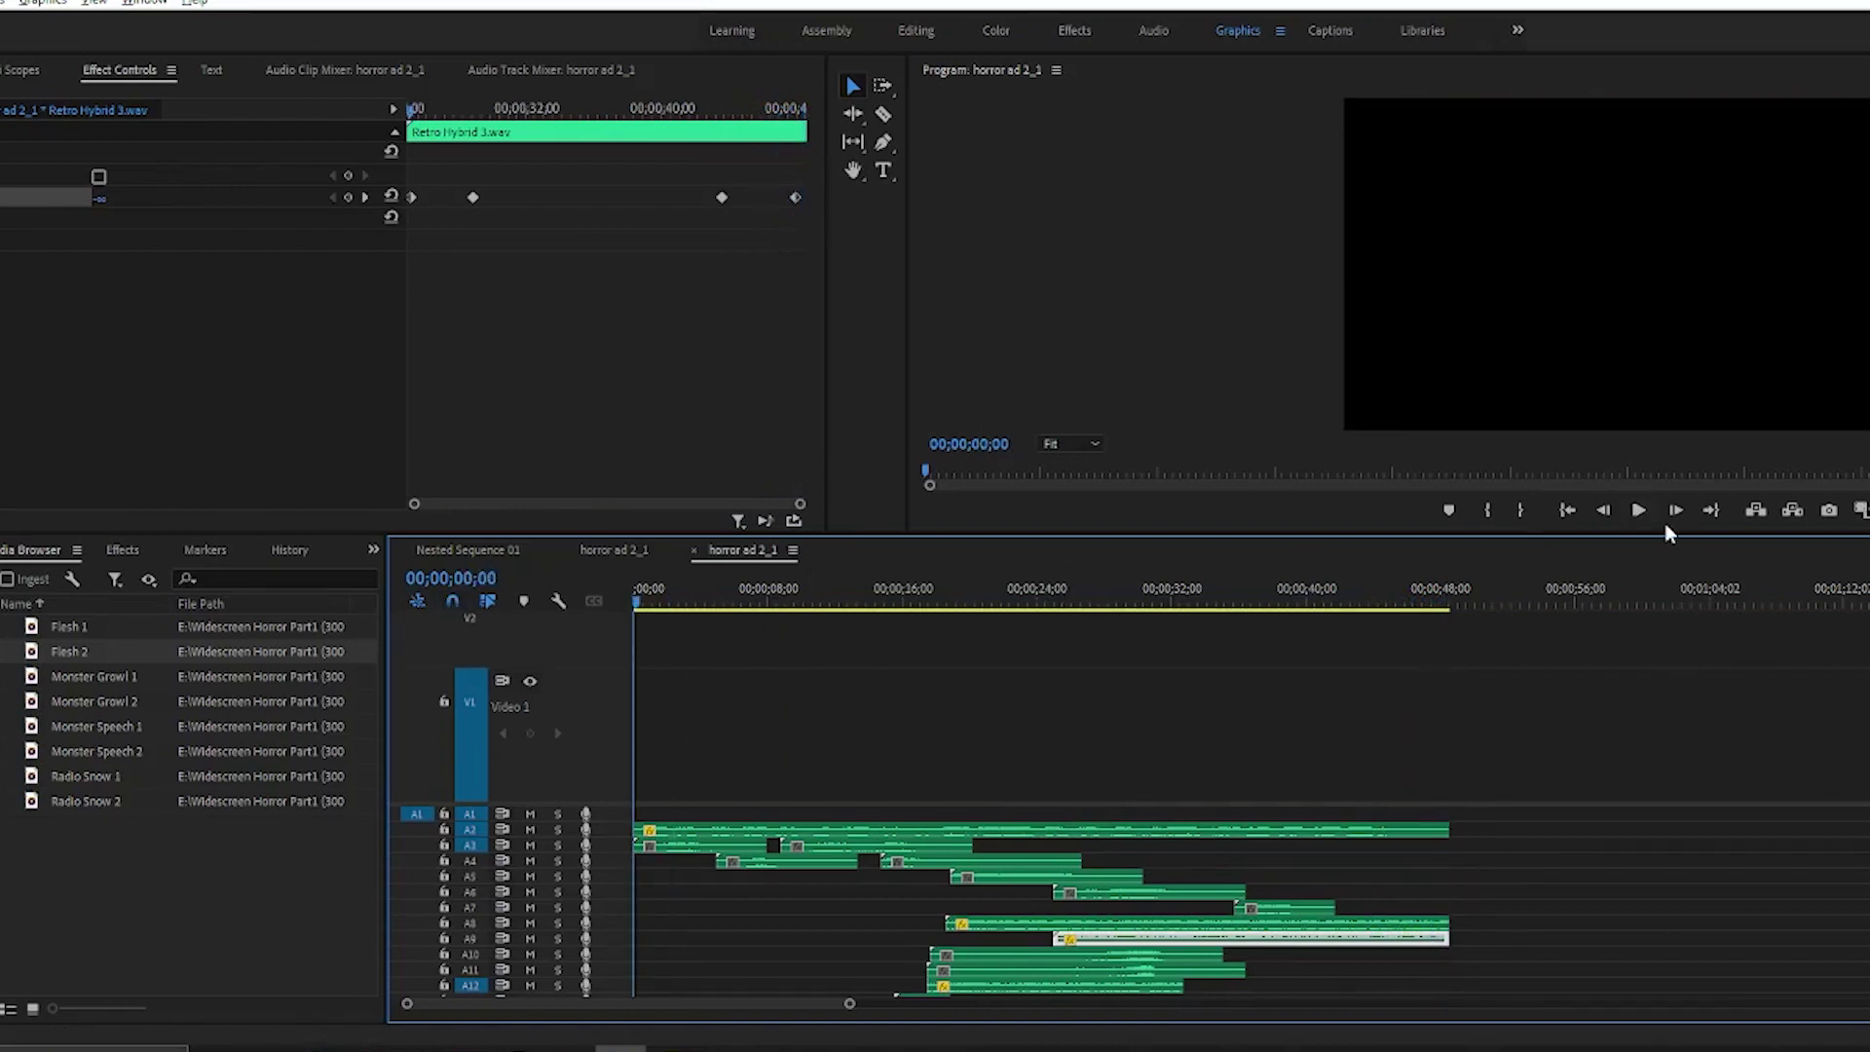
{"action": "left_click", "coordinate": [1638, 510]}
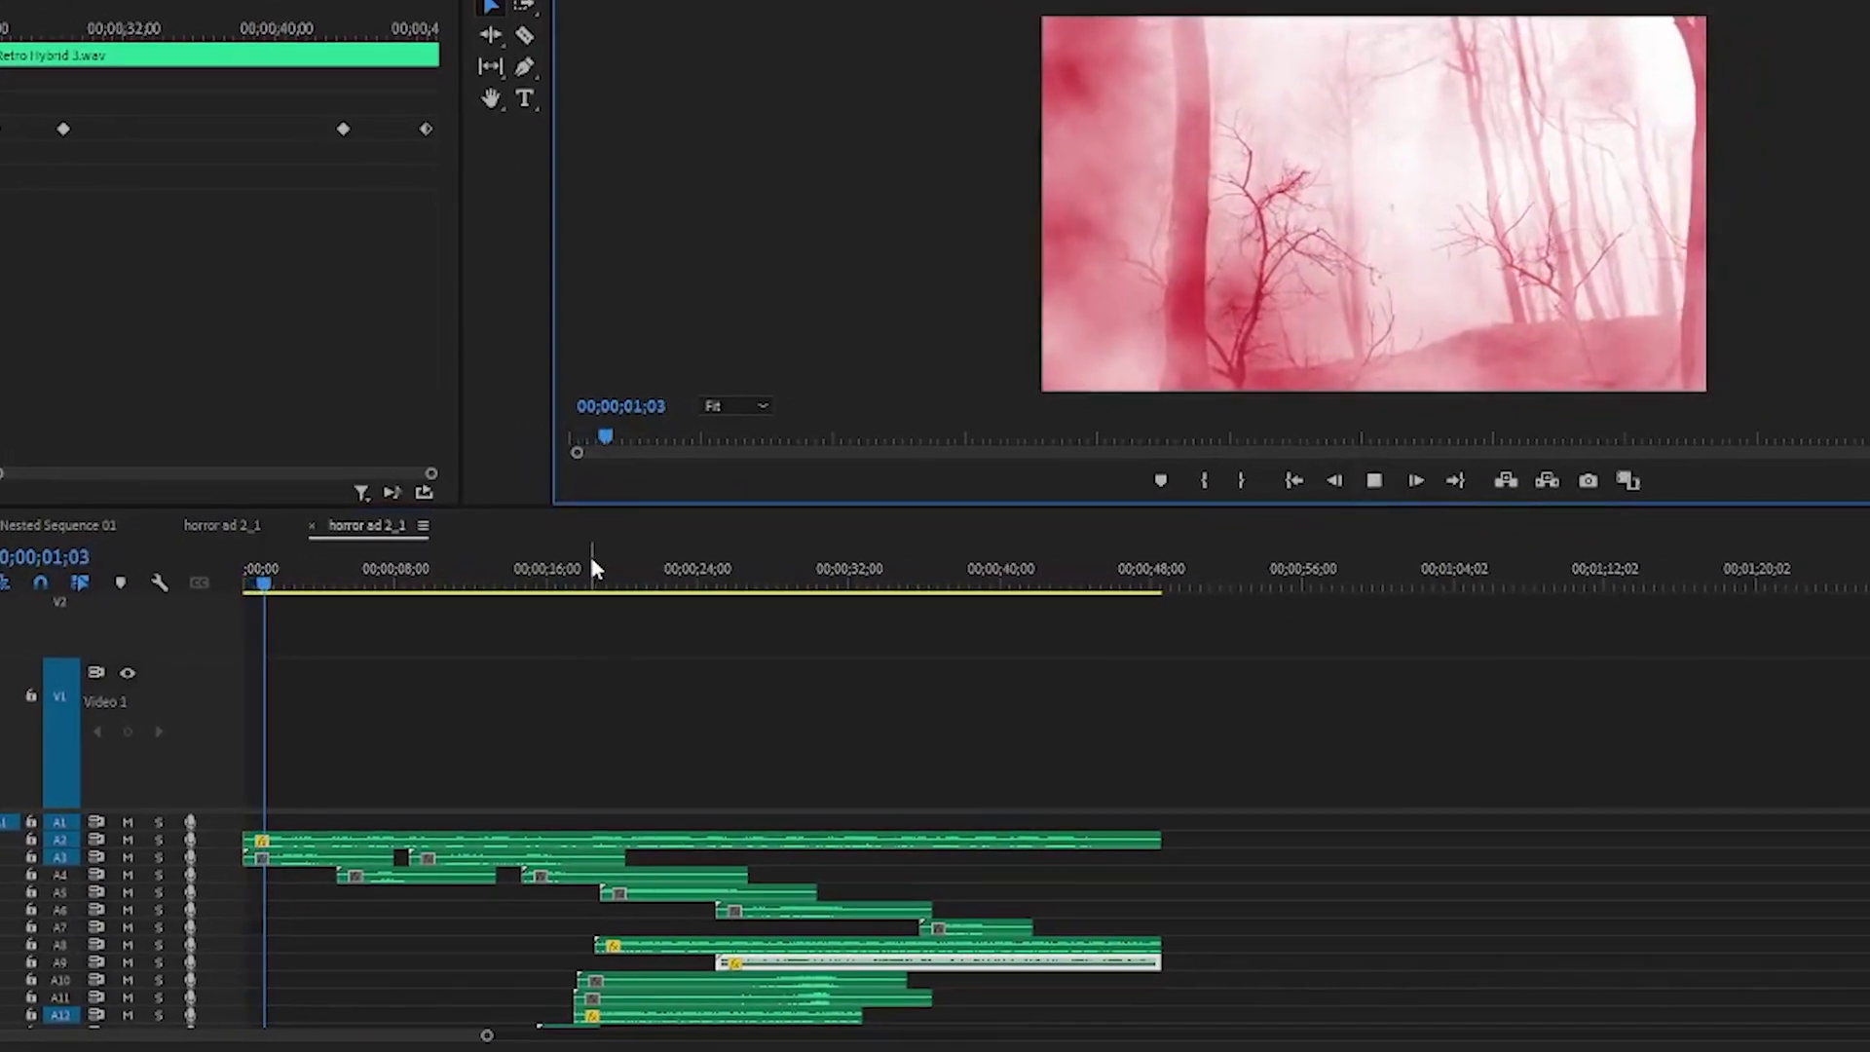